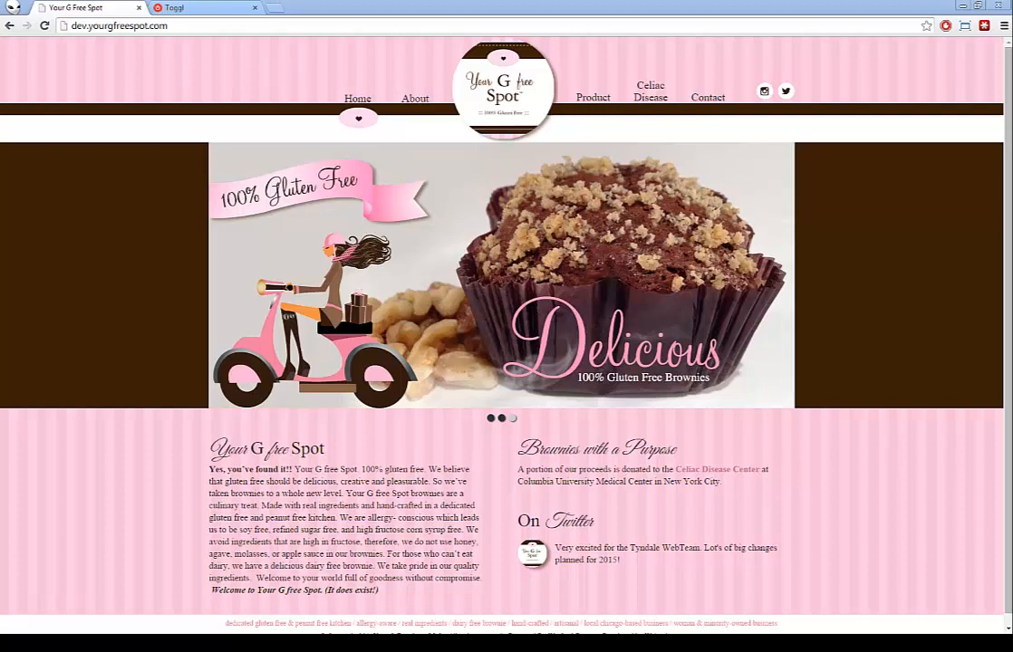
Open a new browser tab and place it directly after the Your G Free Spot tab.
{"action": "left_click", "coordinate": [279, 10]}
{"action": "left_click_drag", "start_coordinate": [258, 7], "coordinate": [100, 8]}
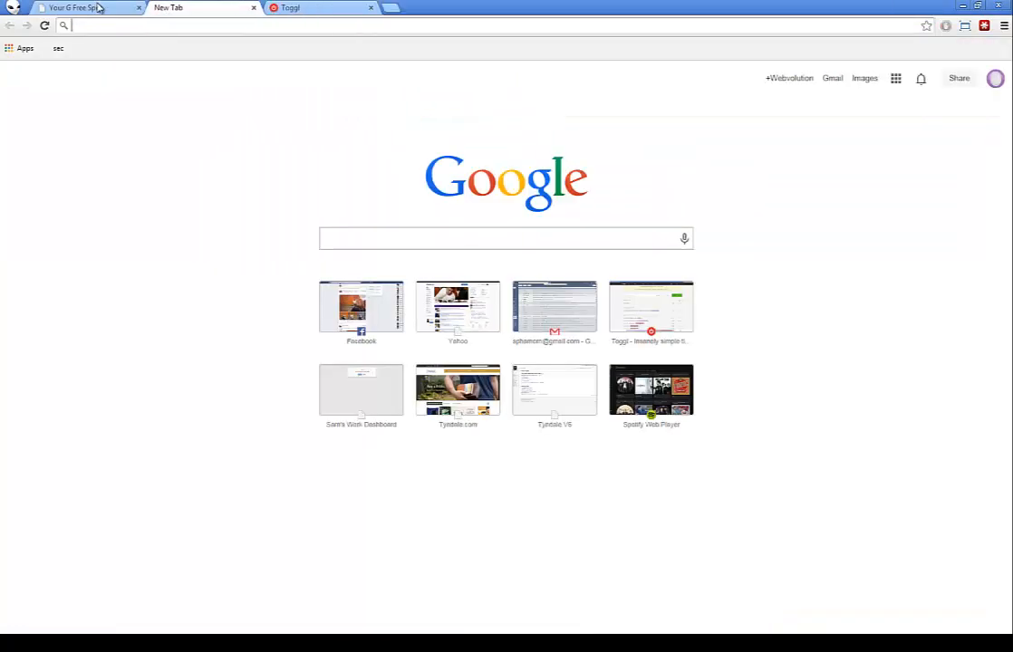
{"action": "left_click", "coordinate": [100, 8]}
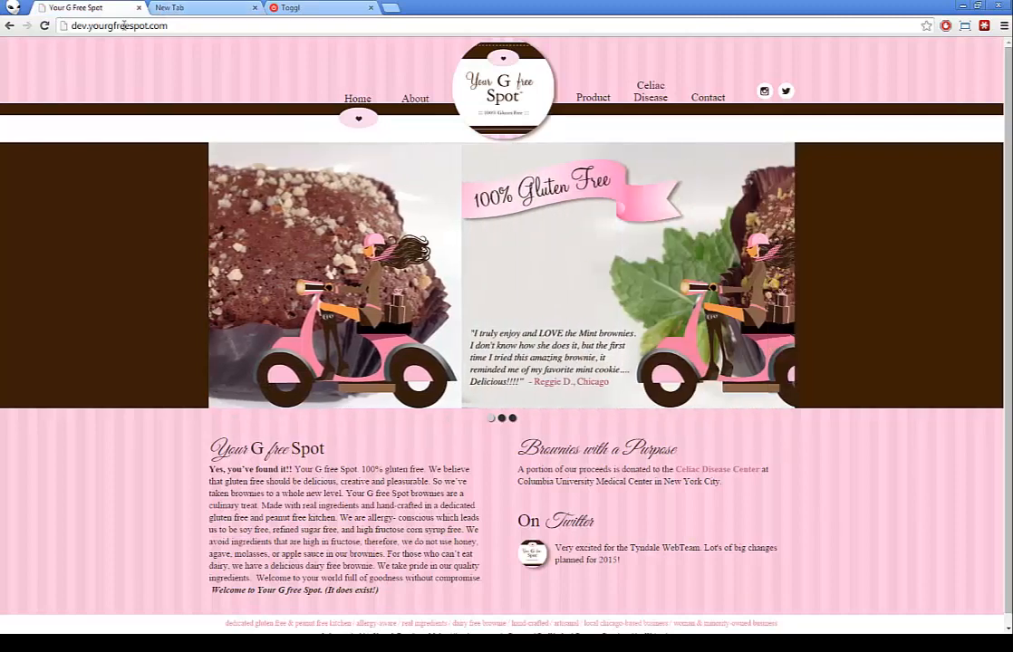
Copy the site's address into the new tab, append wp-admin, and load dev.yourgfreespot.com/wp-admin.
{"action": "left_click", "coordinate": [96, 25]}
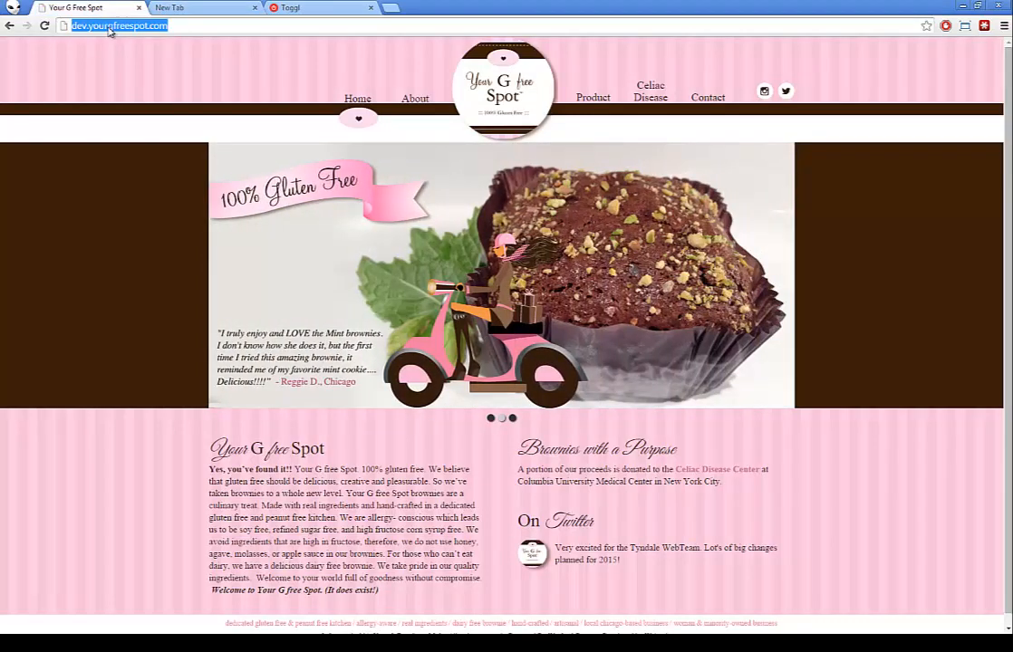
{"action": "key", "text": "ctrl+c"}
{"action": "left_click", "coordinate": [167, 7]}
{"action": "key", "text": "ctrl+v"}
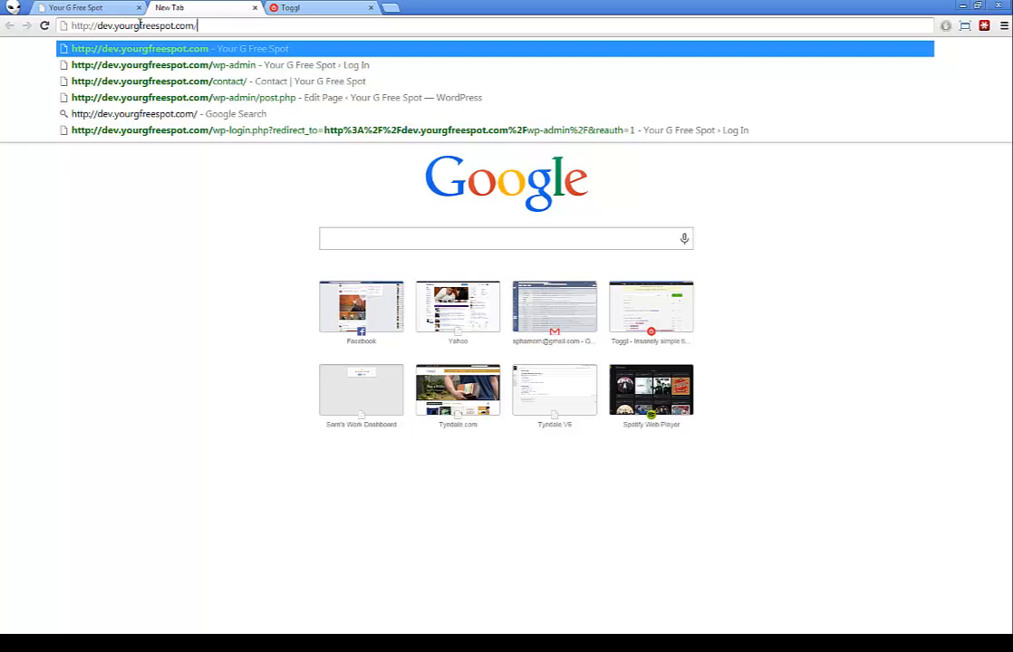
{"action": "type", "text": "wp-admin"}
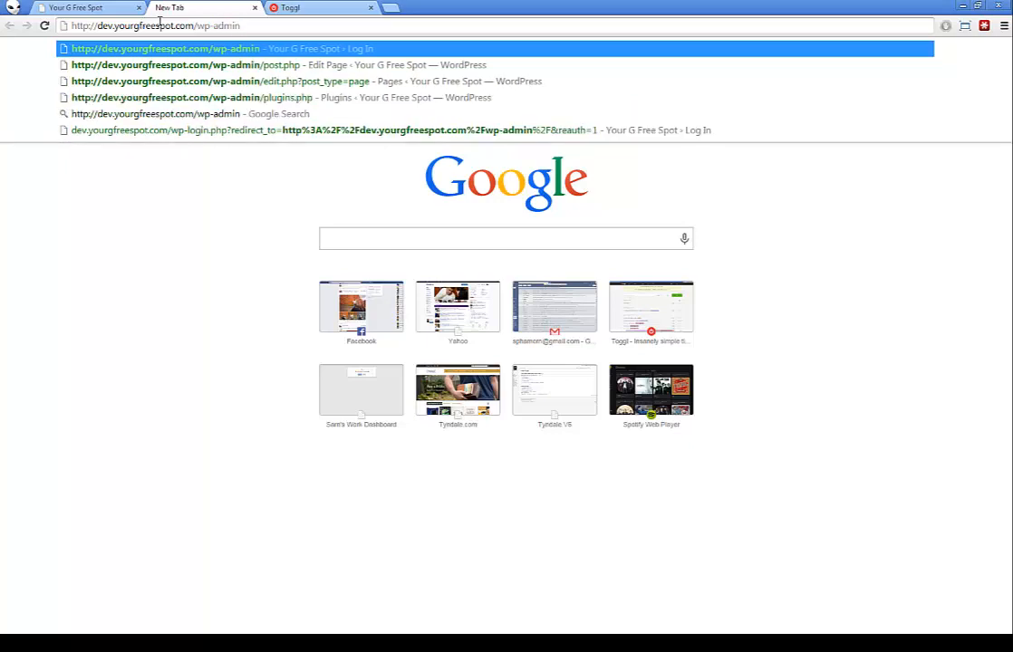
{"action": "left_click_drag", "start_coordinate": [195, 26], "coordinate": [240, 26]}
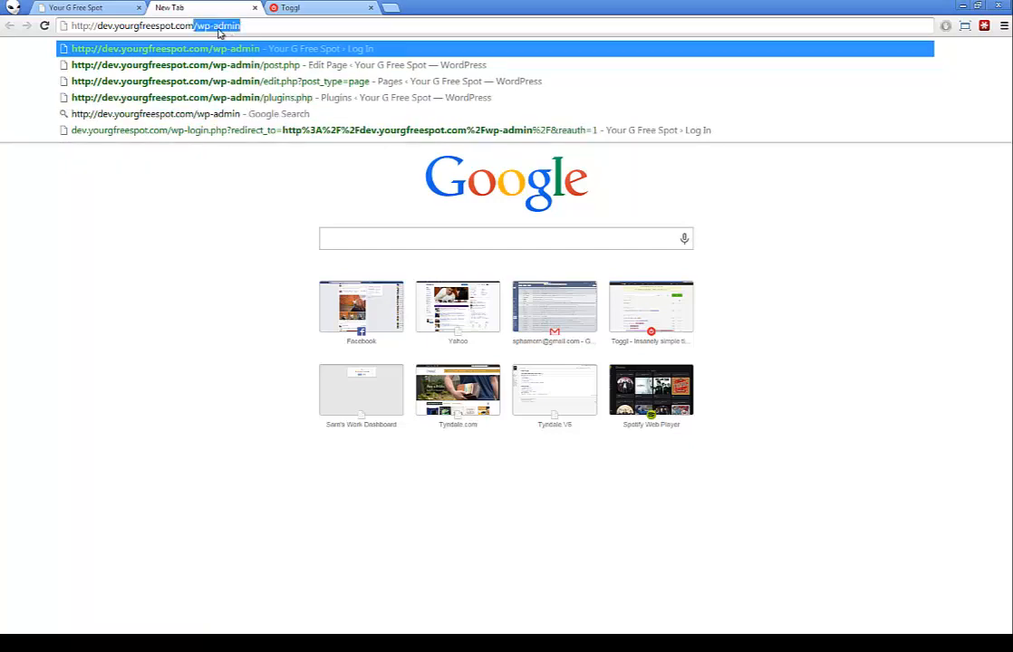
{"action": "key", "text": "Return"}
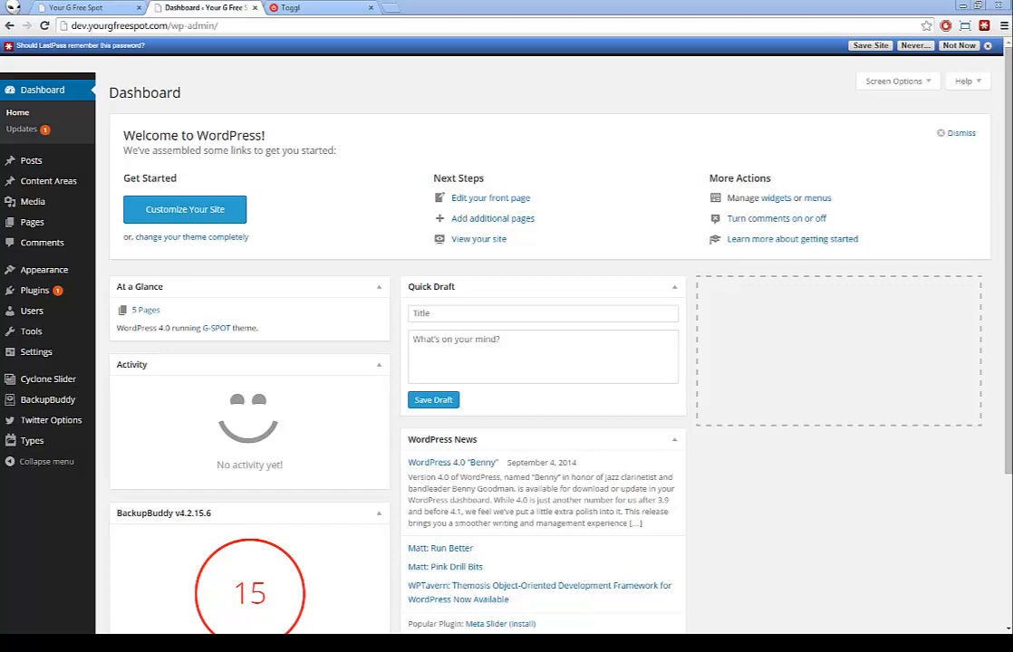
Return to the live site and open its About page.
{"action": "left_click", "coordinate": [86, 7]}
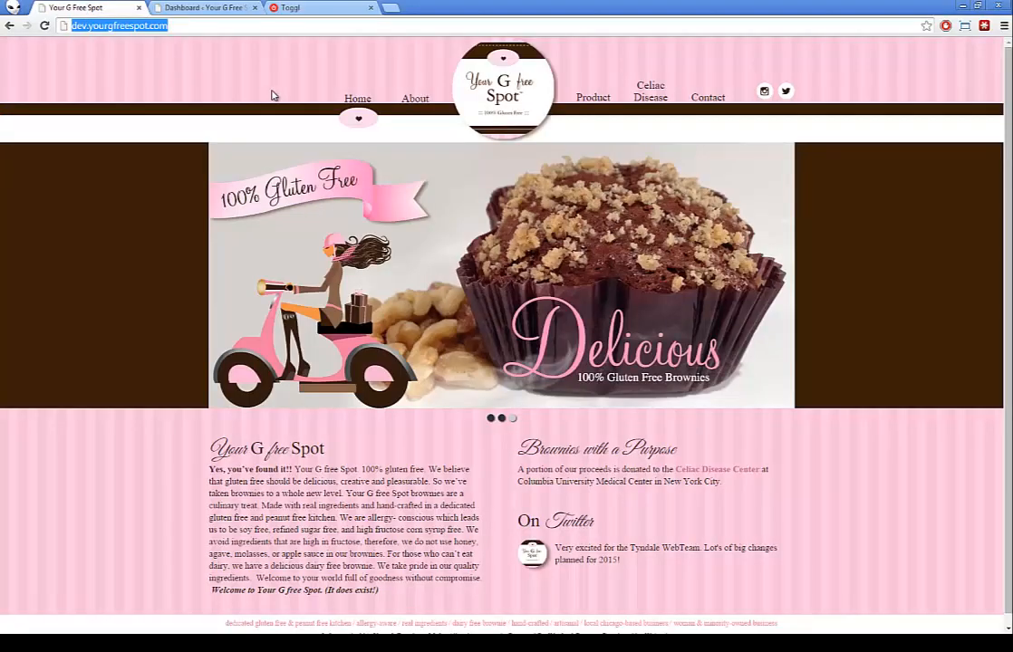
{"action": "left_click", "coordinate": [192, 7]}
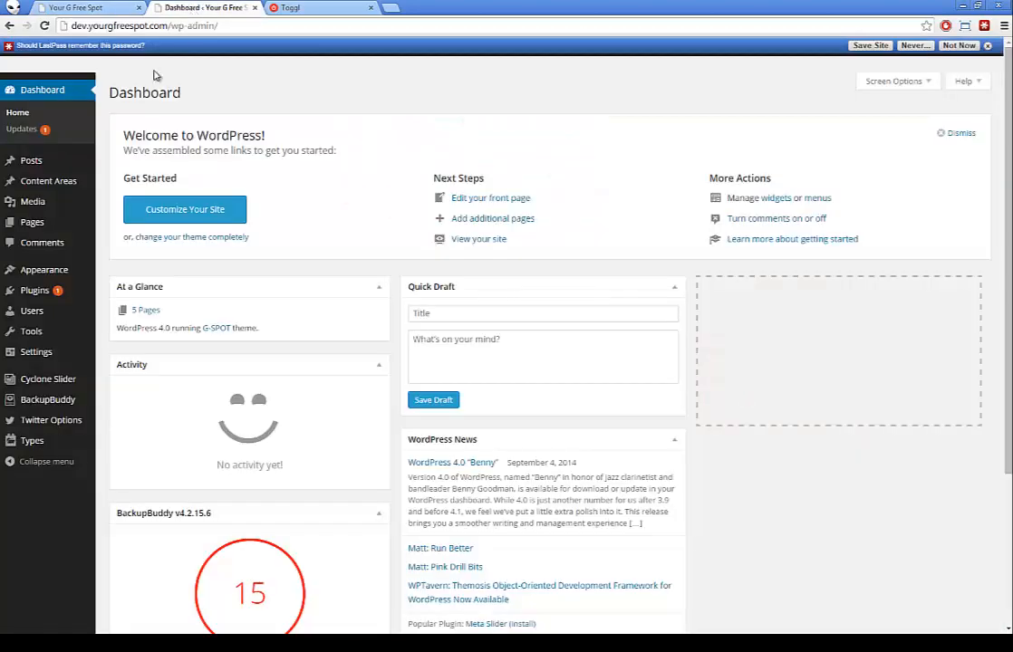
{"action": "left_click", "coordinate": [79, 7]}
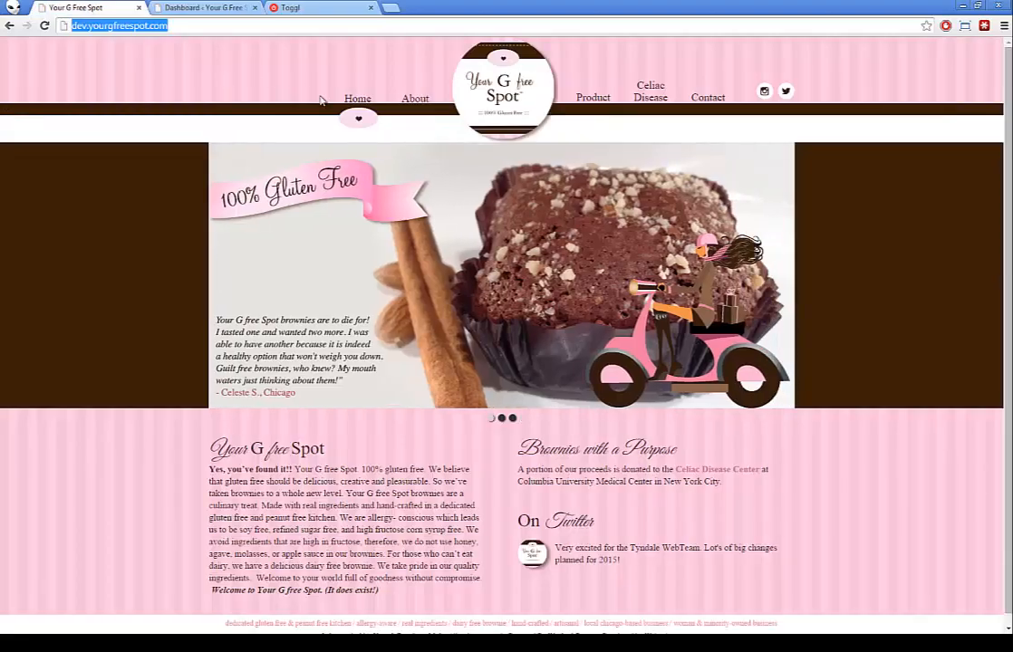
{"action": "left_click", "coordinate": [413, 107]}
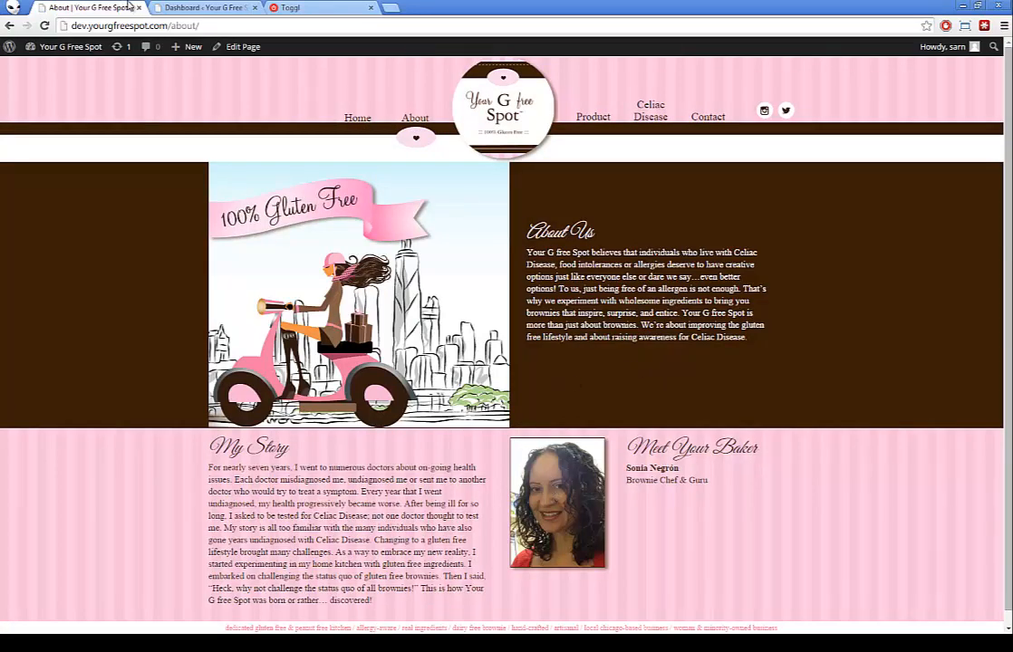
In the WordPress admin, list all pages and open the About page for editing.
{"action": "left_click", "coordinate": [159, 7]}
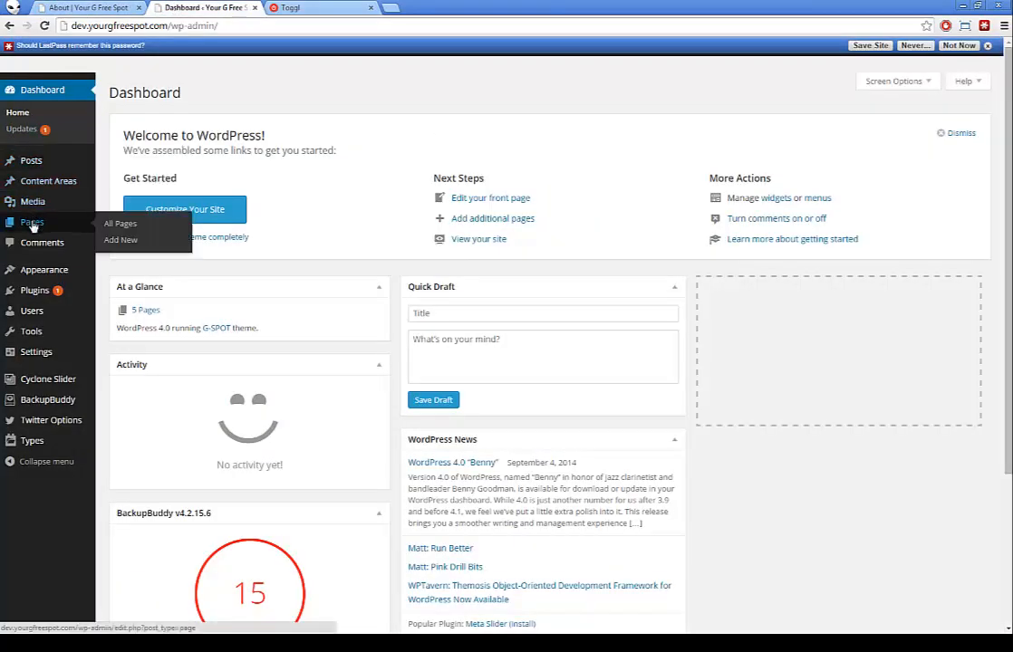
{"action": "left_click", "coordinate": [33, 223]}
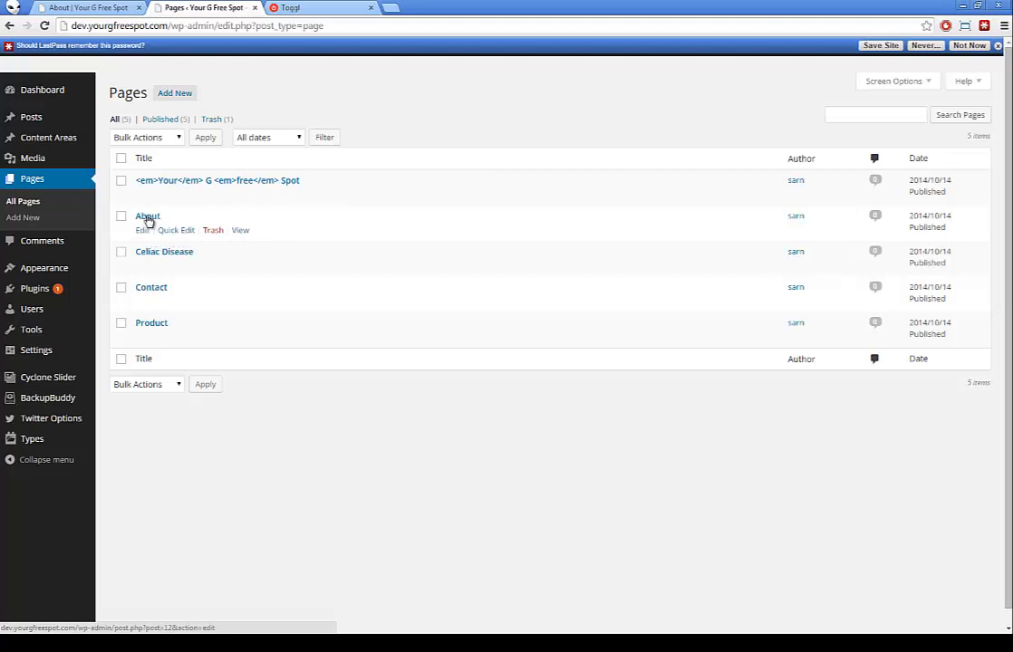
{"action": "left_click", "coordinate": [143, 232]}
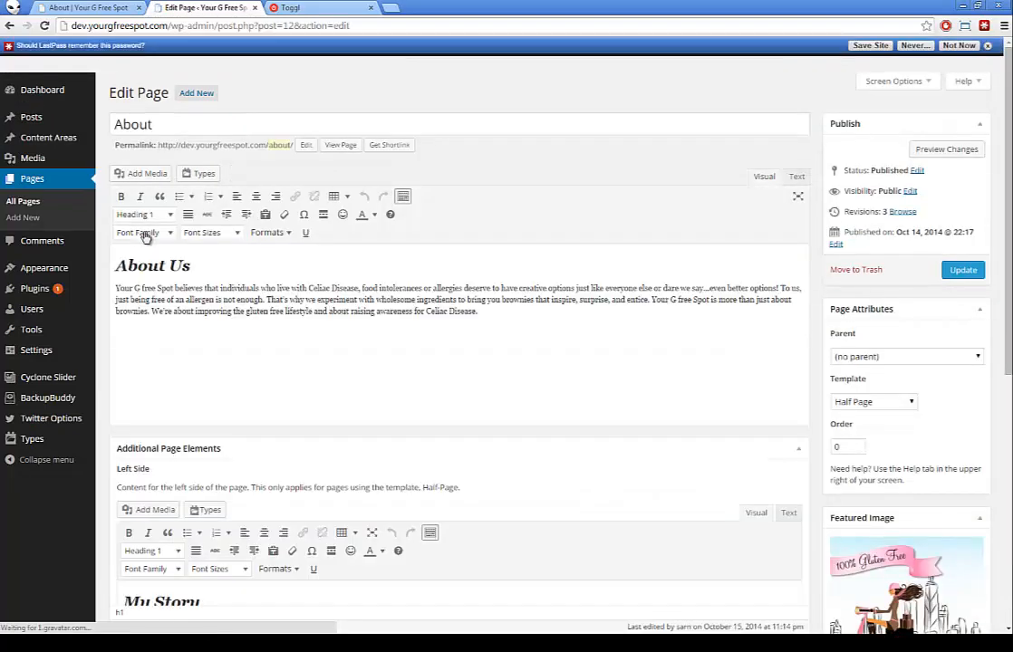
Compare the live About page's main text and scooter image with the main content and featured image in the page editor.
{"action": "left_click", "coordinate": [120, 7]}
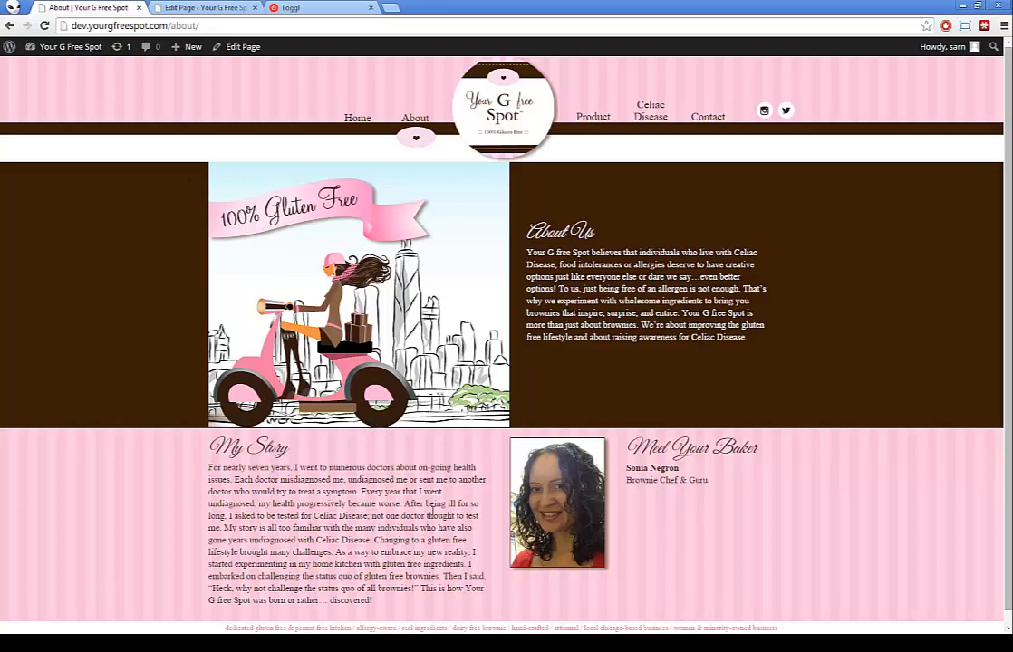
{"action": "left_click", "coordinate": [203, 7]}
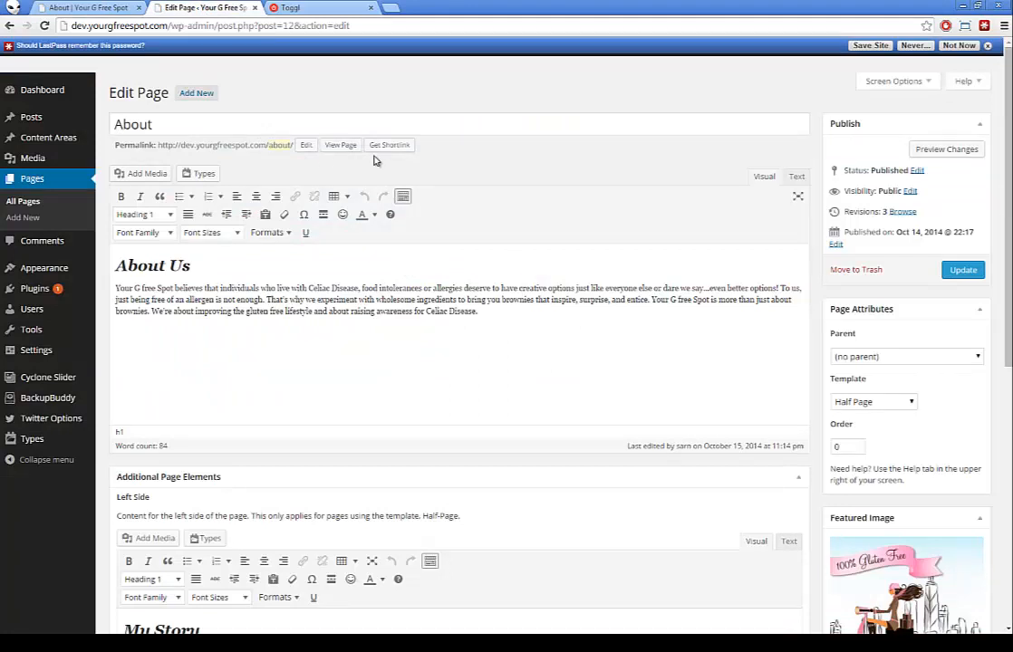
{"action": "scroll", "coordinate": [376, 161], "scroll_direction": "down", "scroll_amount": 1}
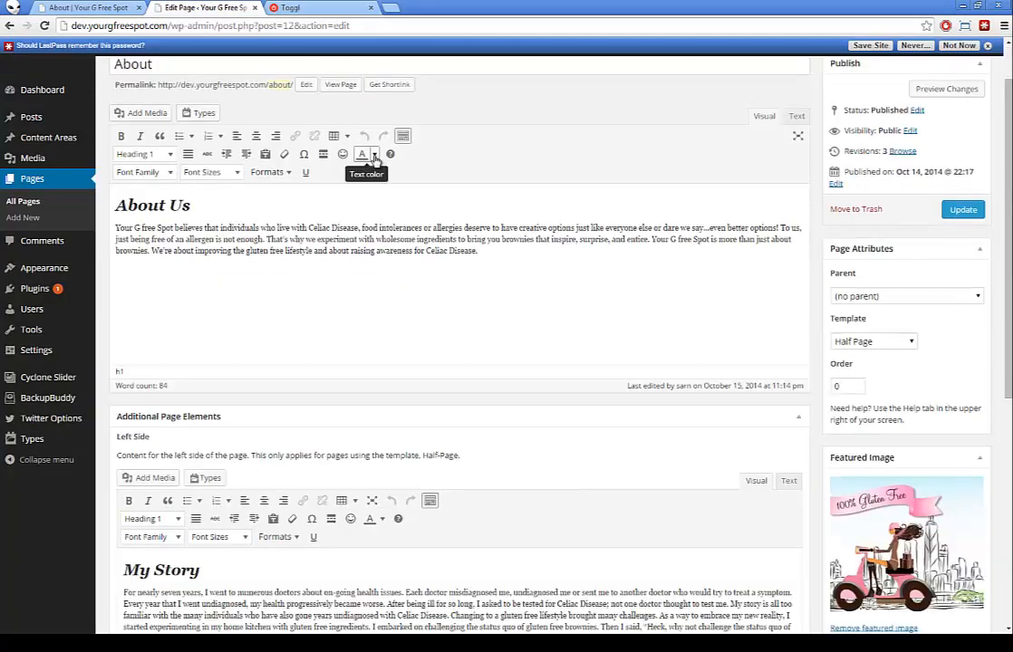
{"action": "left_click", "coordinate": [107, 6]}
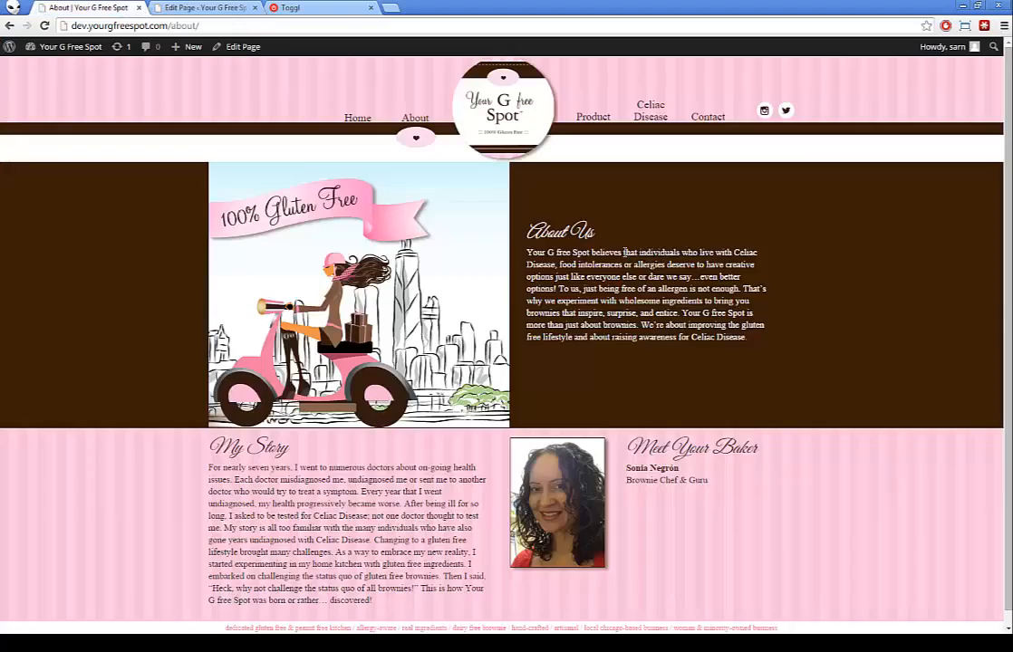
{"action": "left_click", "coordinate": [203, 7]}
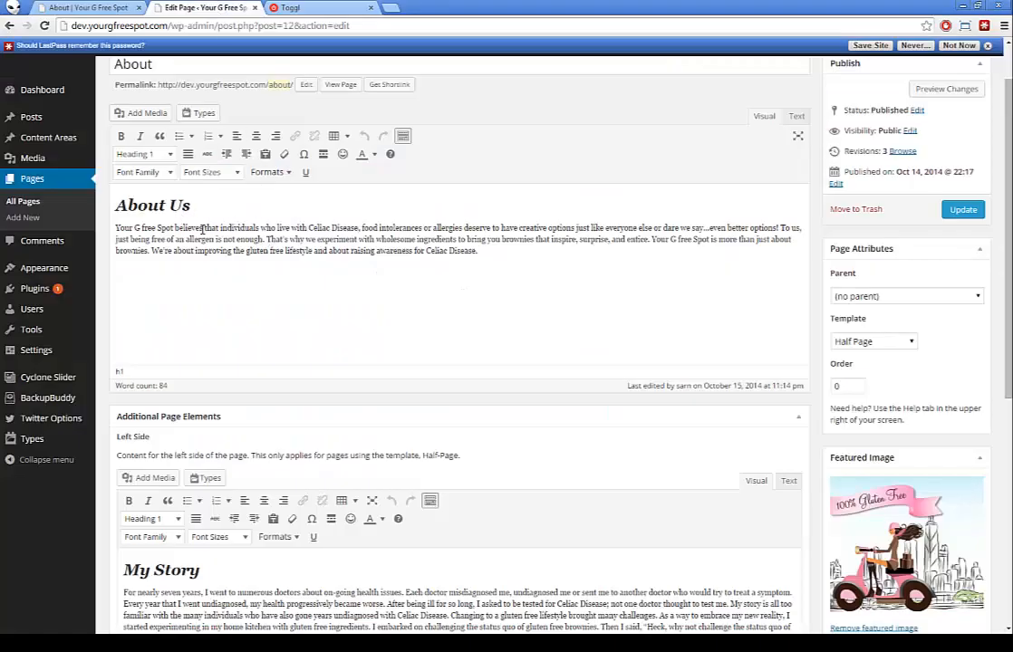
{"action": "scroll", "coordinate": [414, 265], "scroll_direction": "down", "scroll_amount": 2}
{"action": "left_click", "coordinate": [109, 6]}
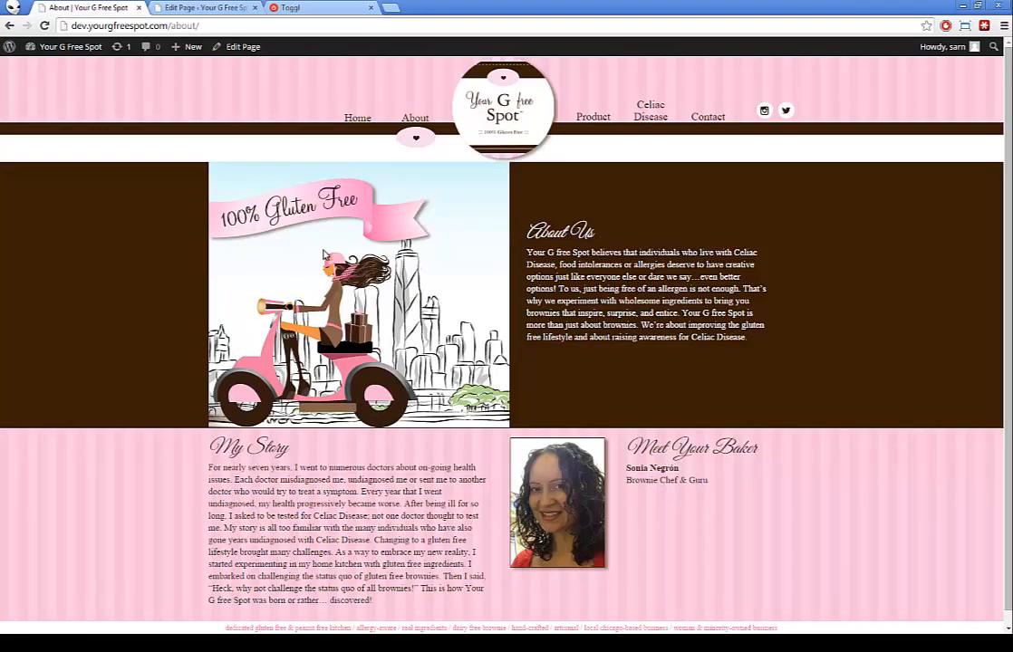
{"action": "left_click", "coordinate": [215, 9]}
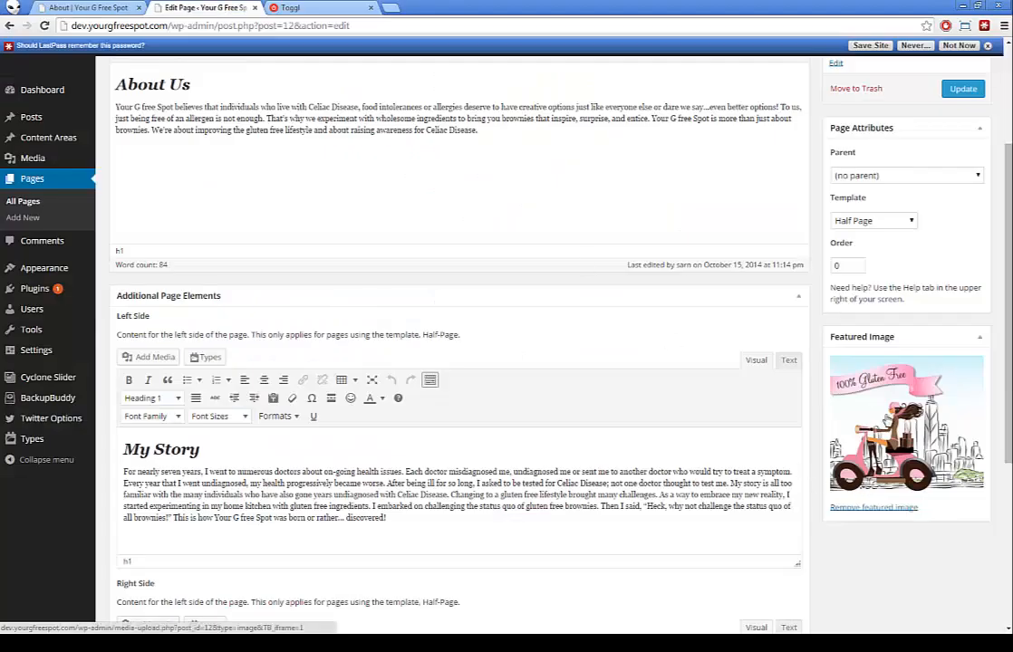
Examine the Left Side and Right Side content sections in the editor and compare them with the live About page.
{"action": "scroll", "coordinate": [330, 447], "scroll_direction": "down", "scroll_amount": 2}
{"action": "scroll", "coordinate": [186, 274], "scroll_direction": "down", "scroll_amount": 1}
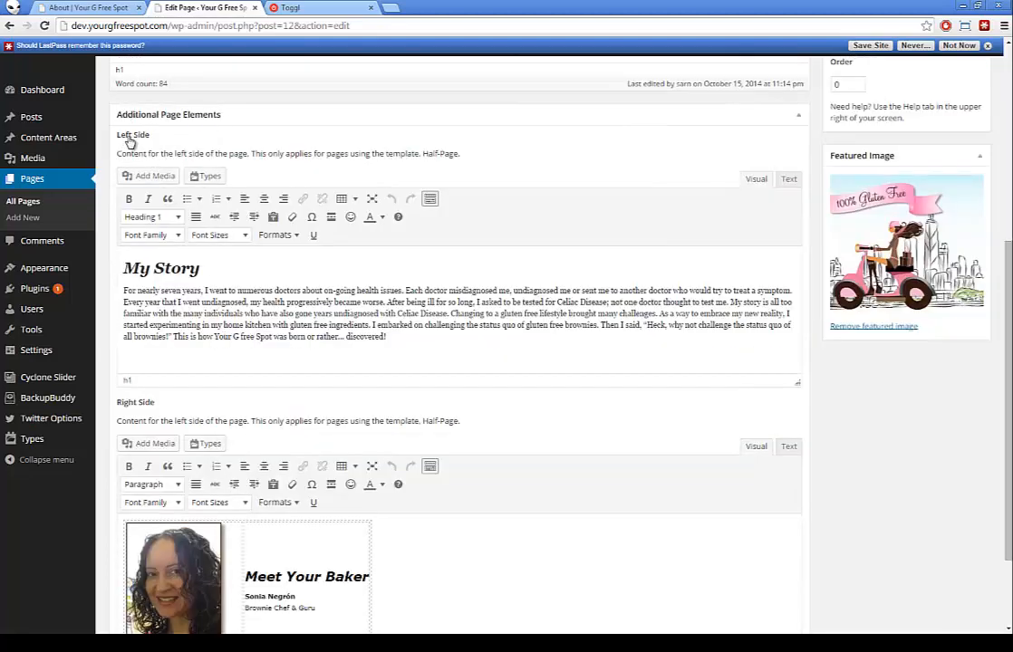
{"action": "scroll", "coordinate": [186, 292], "scroll_direction": "down", "scroll_amount": 2}
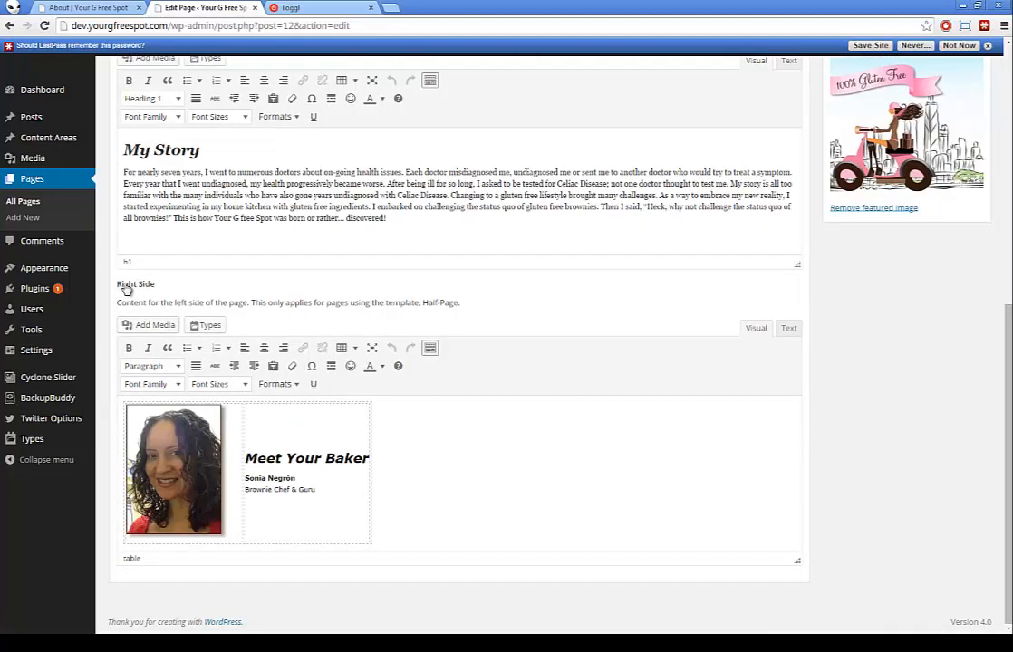
{"action": "left_click", "coordinate": [91, 7]}
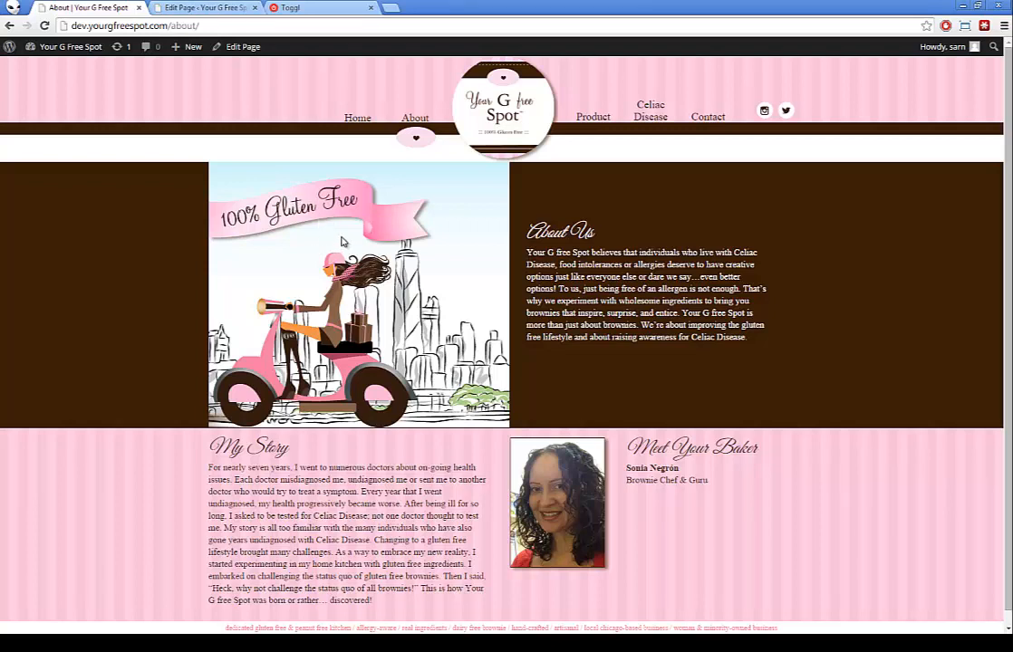
{"action": "left_click", "coordinate": [192, 7]}
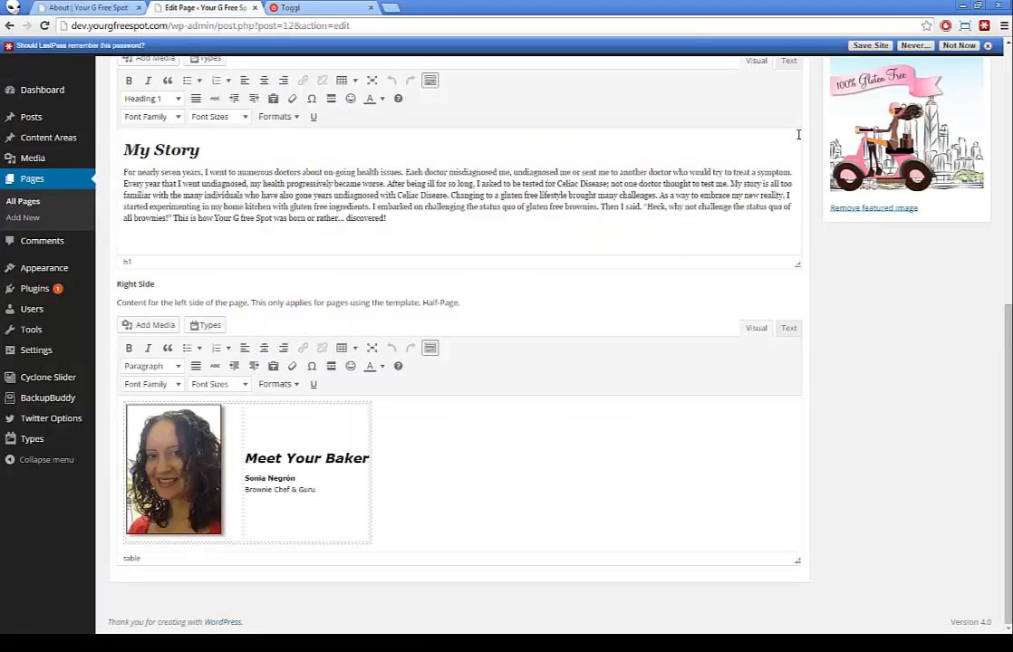
Inspect the selected featured image in the media library, compare it with the live About page, and close the image picker.
{"action": "scroll", "coordinate": [752, 132], "scroll_direction": "up", "scroll_amount": 3}
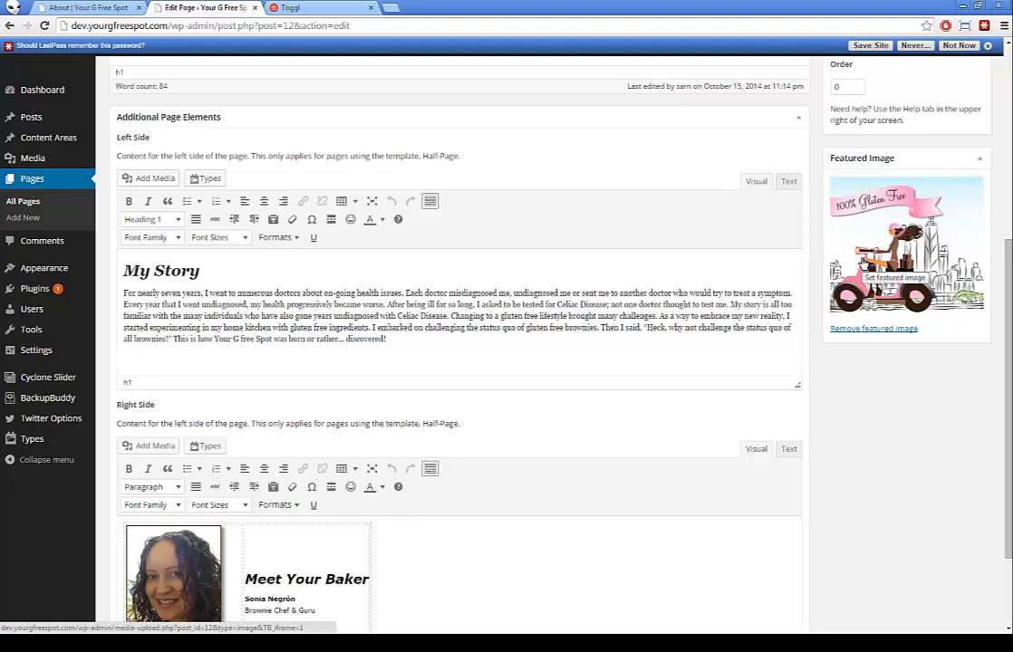
{"action": "left_click", "coordinate": [863, 262]}
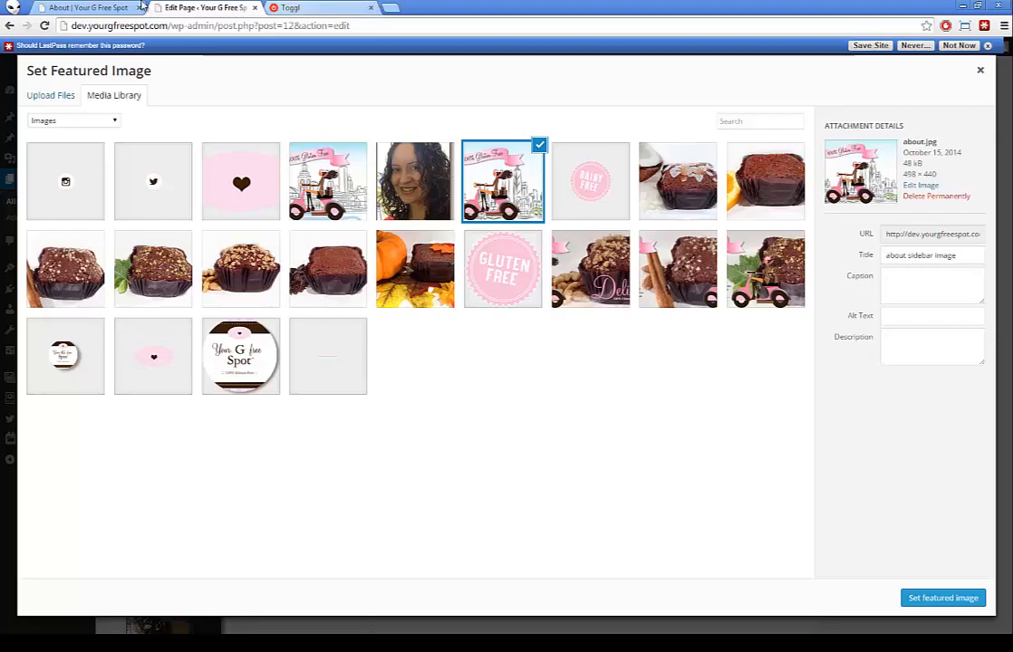
{"action": "key", "text": "ctrl+shift+Tab"}
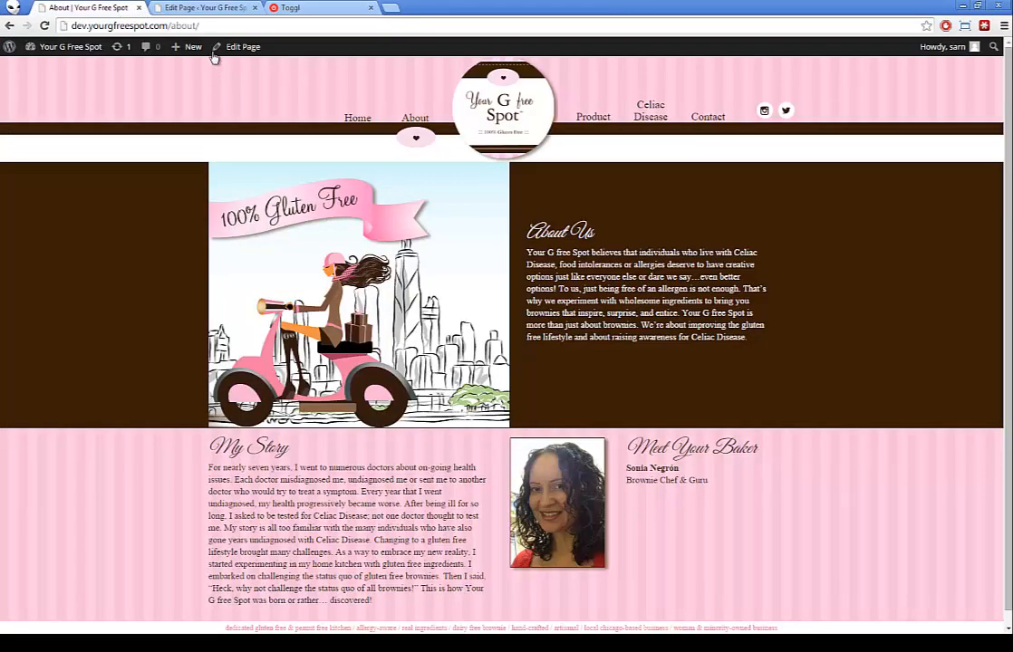
{"action": "left_click", "coordinate": [175, 9]}
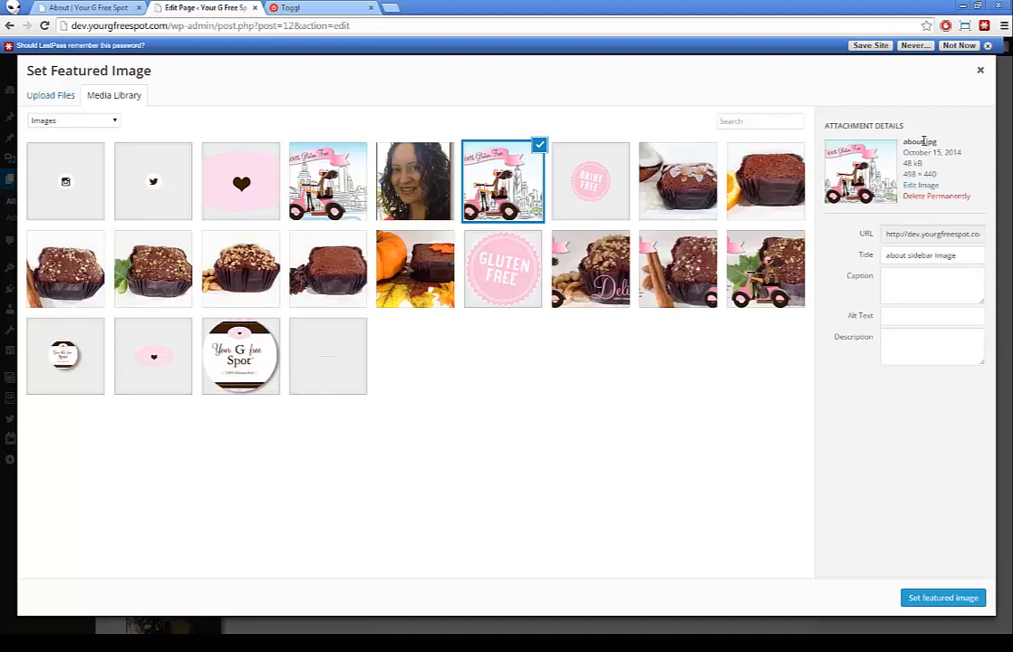
{"action": "left_click", "coordinate": [977, 76]}
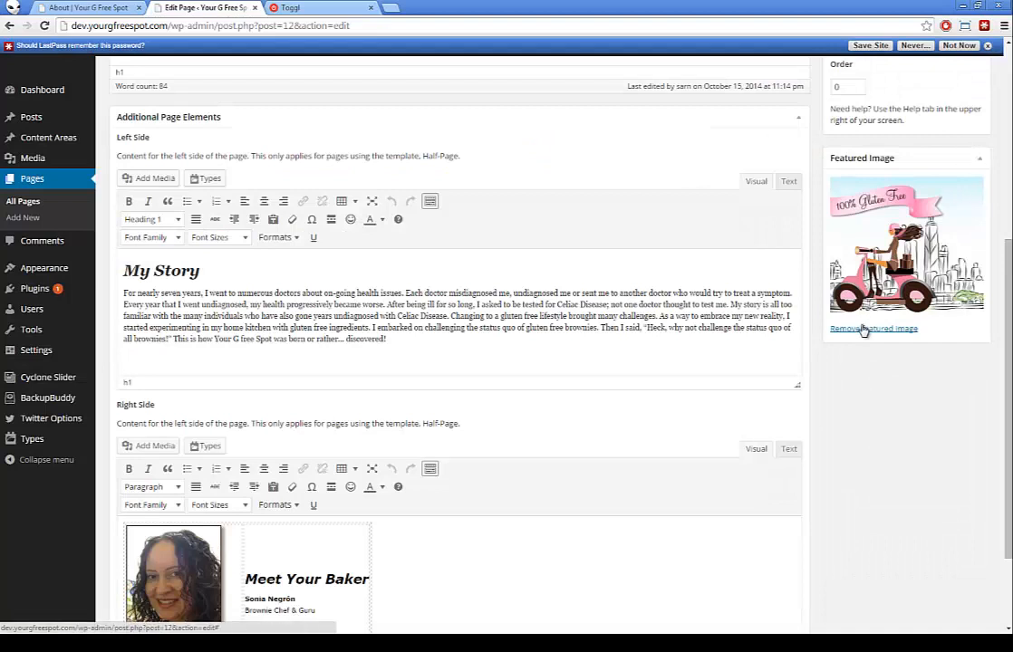
Try bringing a folder shortcut into the featured image upload area, and close the image picker without setting a new image.
{"action": "left_click", "coordinate": [870, 240]}
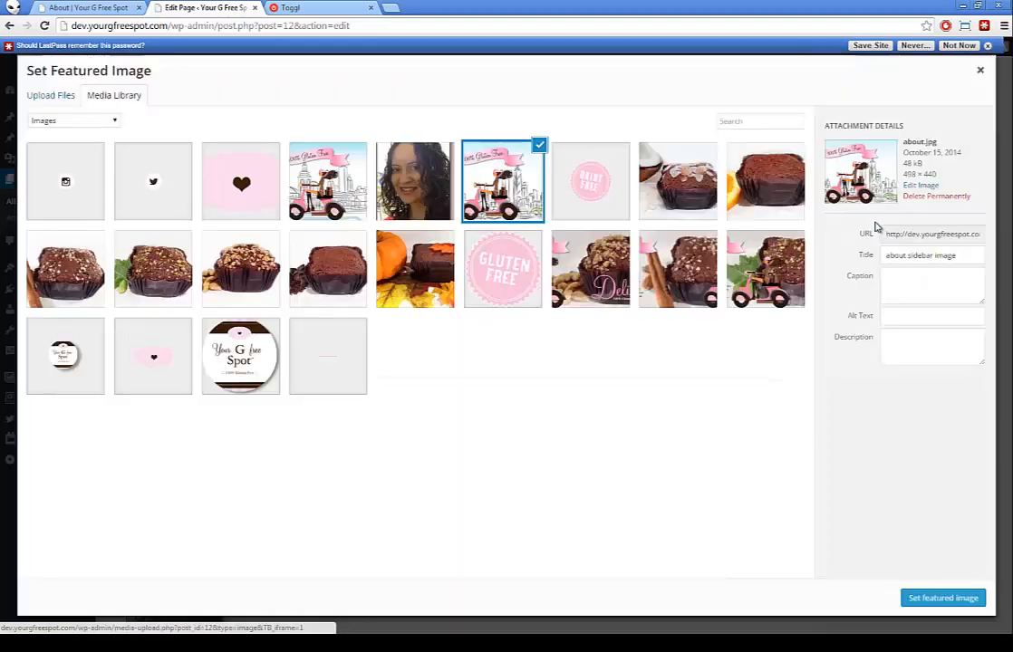
{"action": "left_click", "coordinate": [51, 96]}
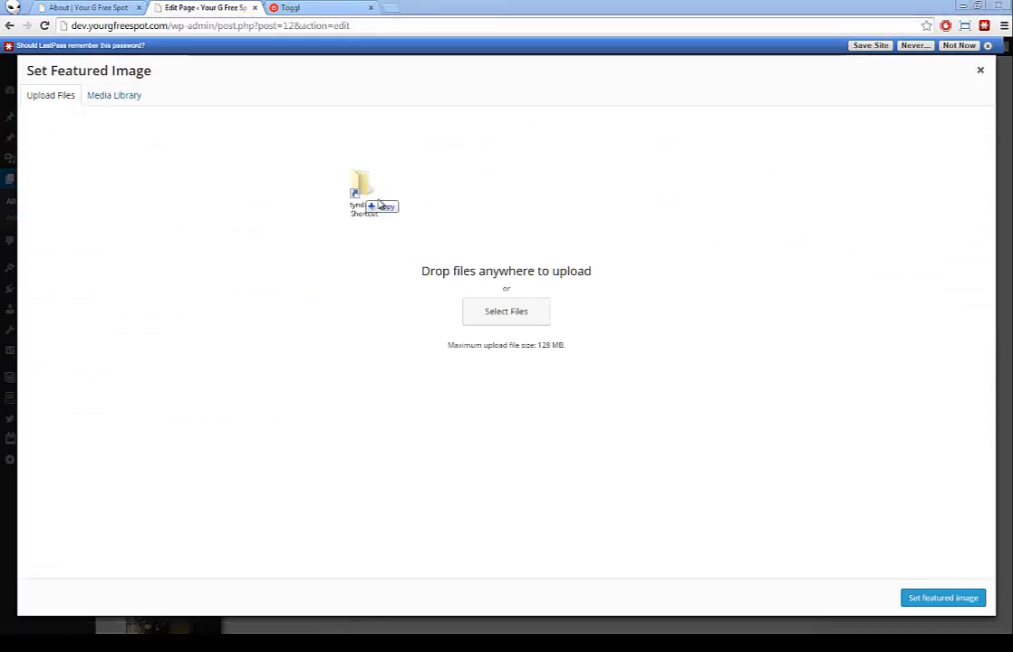
{"action": "left_click_drag", "start_coordinate": [358, 195], "coordinate": [500, 269]}
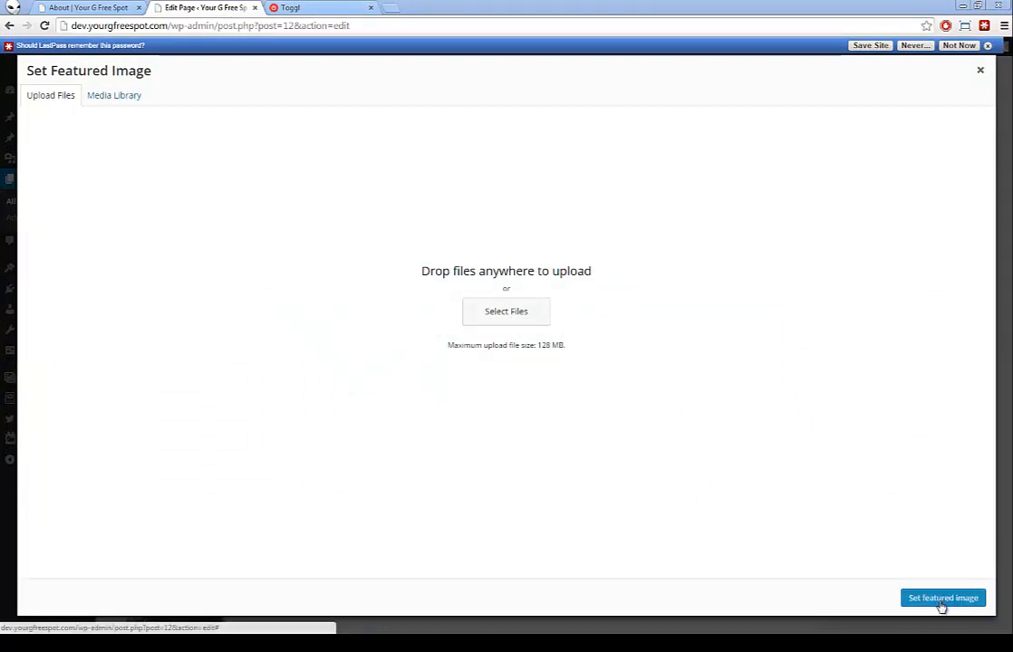
{"action": "left_click", "coordinate": [983, 71]}
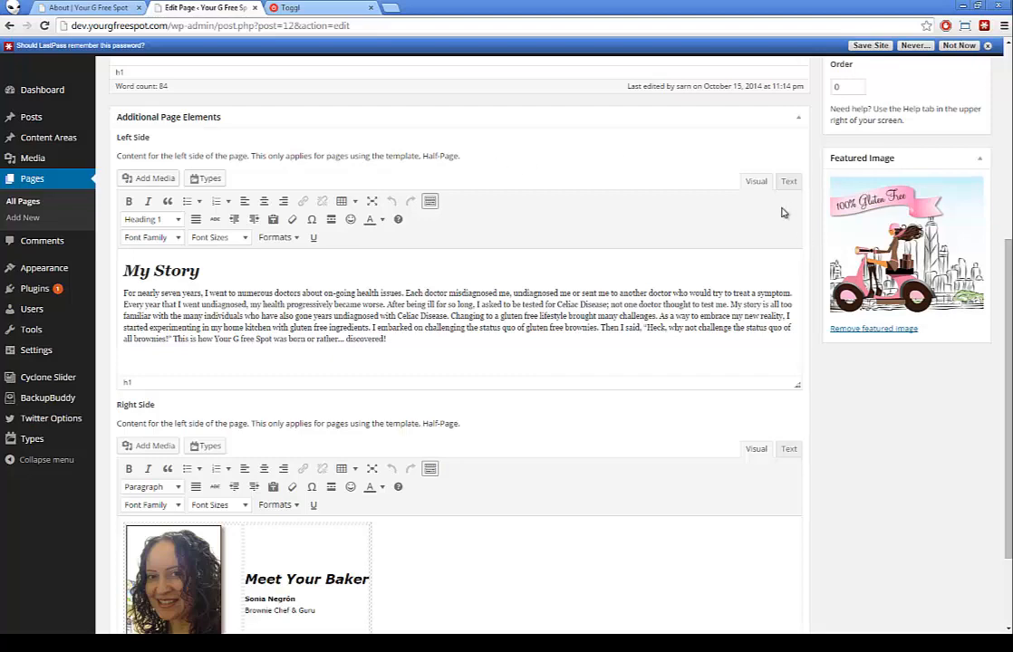
{"action": "scroll", "coordinate": [417, 165], "scroll_direction": "up", "scroll_amount": 4}
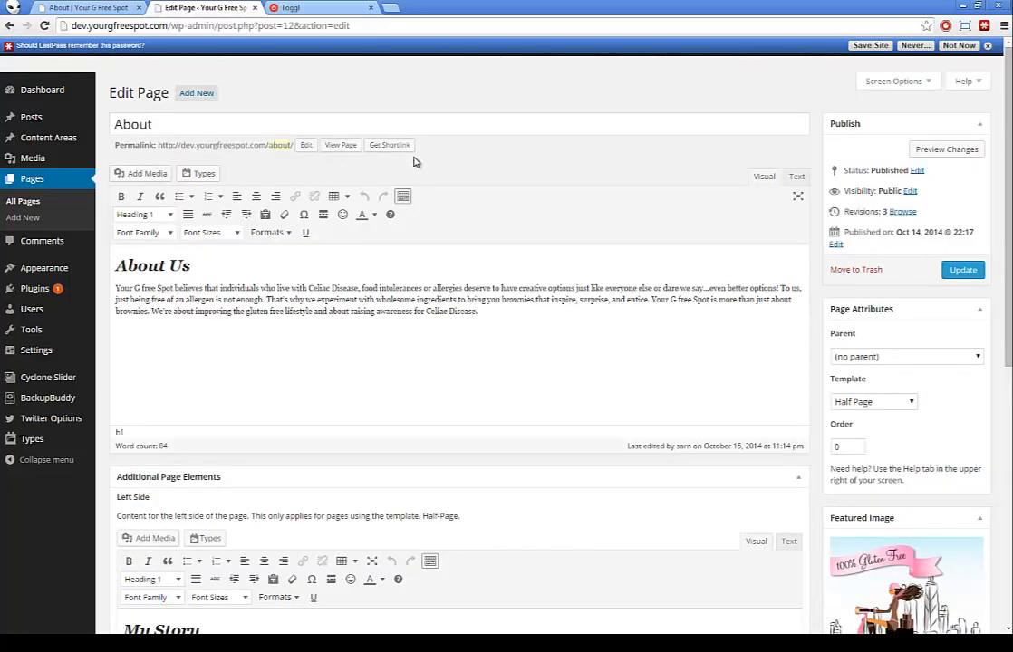
Below the About Us text, add "adasadda asdas da dad ad ad a", "asdadsadadassasd asdasdasd" after a line break, and a new paragraph "adadsdaasd".
{"action": "left_click", "coordinate": [487, 311]}
{"action": "key", "text": "Return"}
{"action": "type", "text": "adasad"}
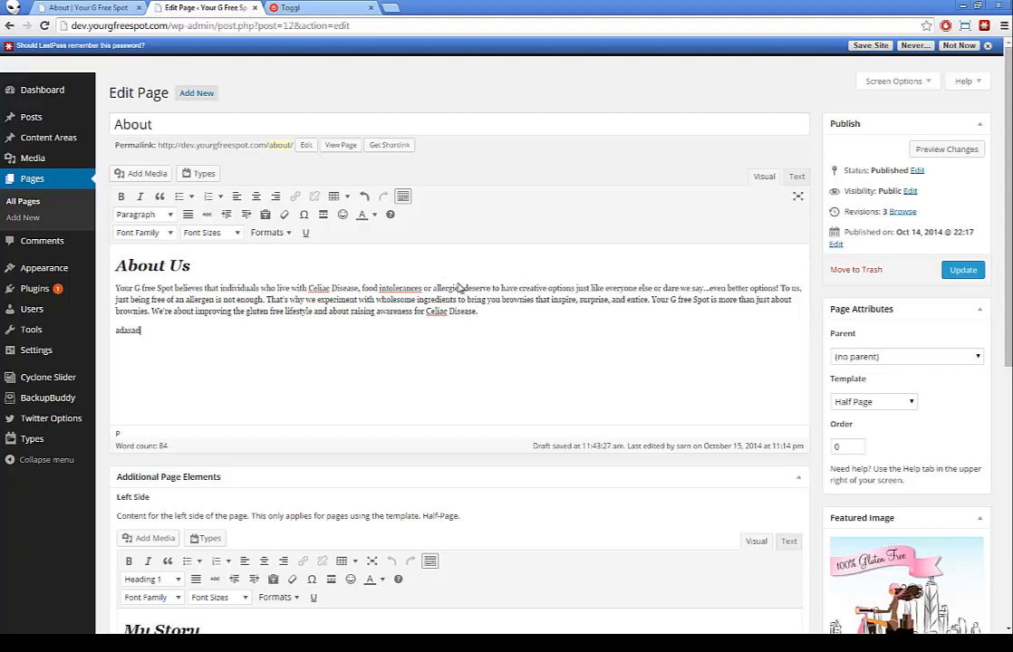
{"action": "type", "text": "da asdas da dad ad ad a"}
{"action": "key", "text": "shift+Return"}
{"action": "type", "text": "asdadsadadassasd asdasdad"}
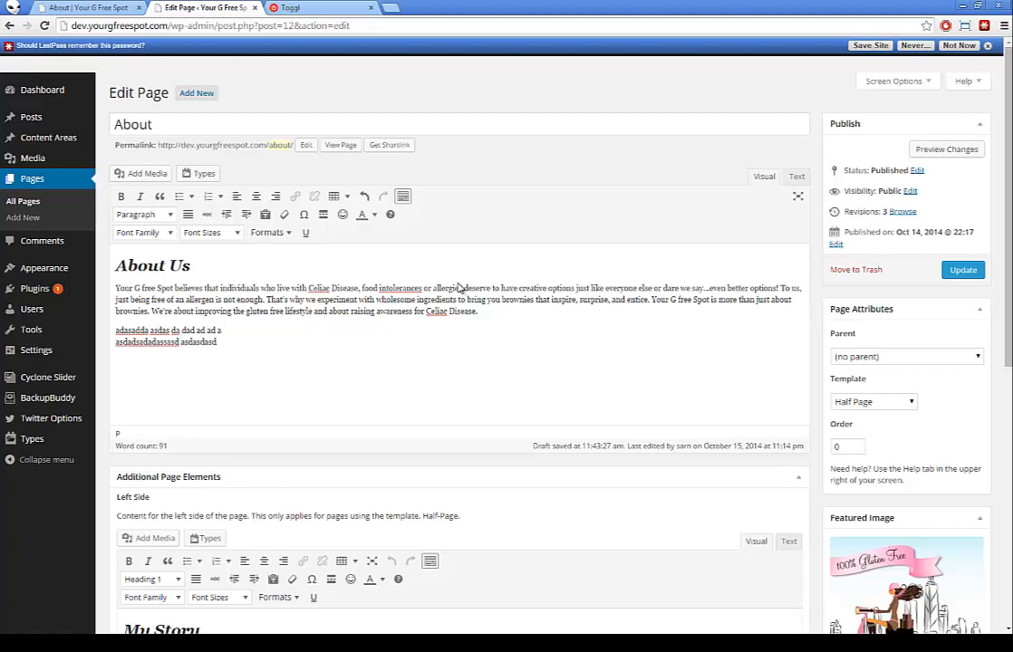
{"action": "key", "text": "Return"}
{"action": "type", "text": "\\"}
{"action": "key", "text": "BackSpace"}
{"action": "type", "text": "adadsdaasd"}
Replace all the added filler lines below the About Us text with the single line "asdasda adasdasdad dasdad".
{"action": "left_click_drag", "start_coordinate": [193, 342], "coordinate": [147, 343]}
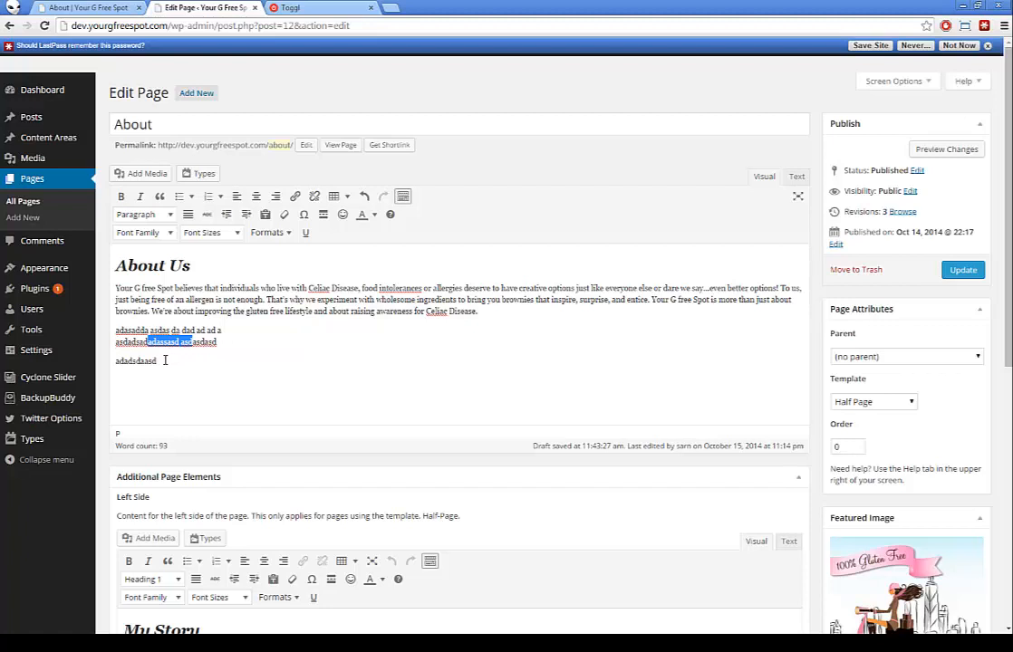
{"action": "left_click", "coordinate": [132, 353]}
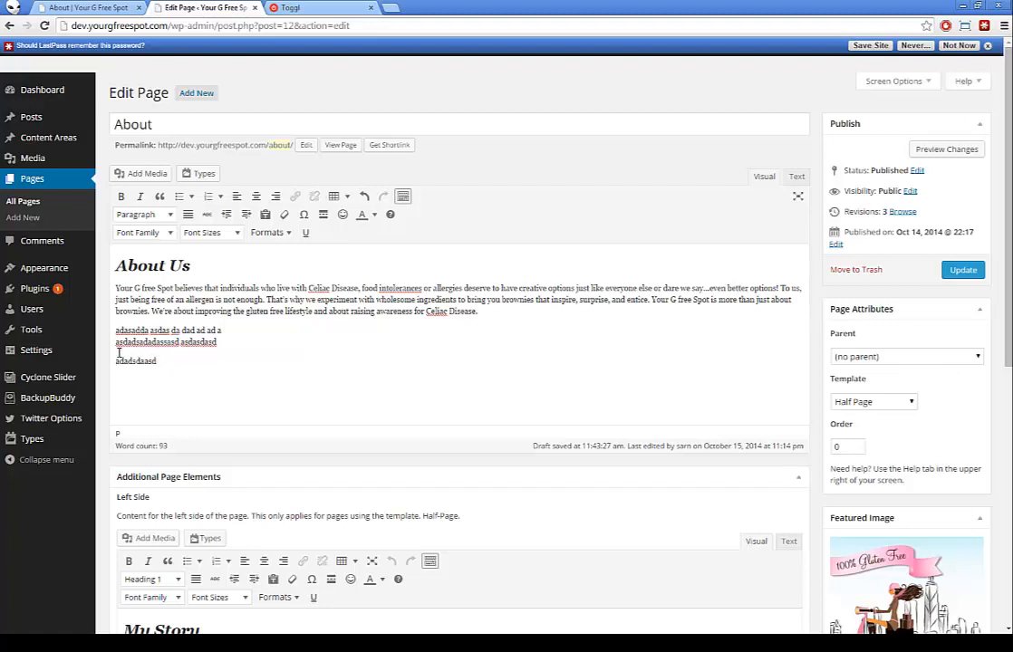
{"action": "key", "text": "End"}
{"action": "left_click", "coordinate": [111, 338], "text": "shift"}
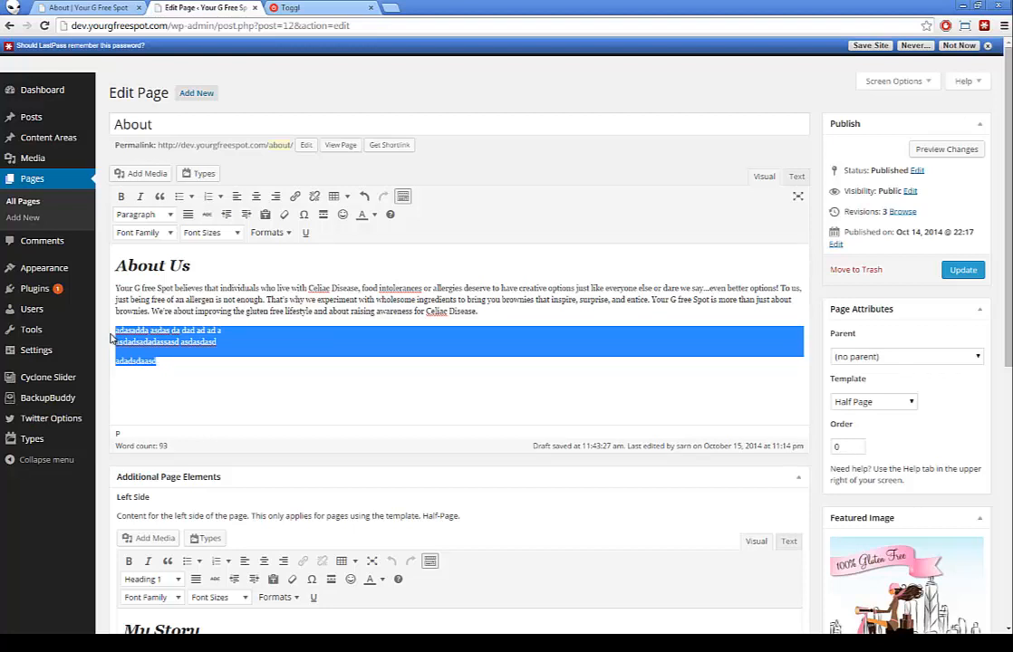
{"action": "type", "text": "asdasda"}
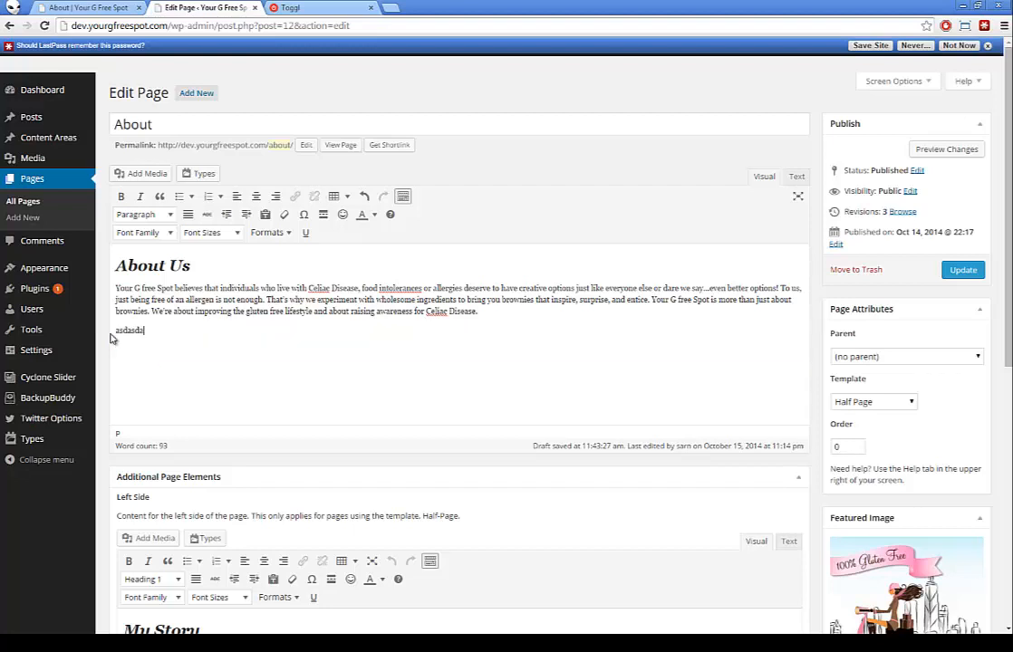
{"action": "type", "text": " adasdasdad dasdad"}
Check the link options for the word "adasdasdad" without adding a link, and make the word bold and italic.
{"action": "double_click", "coordinate": [165, 330]}
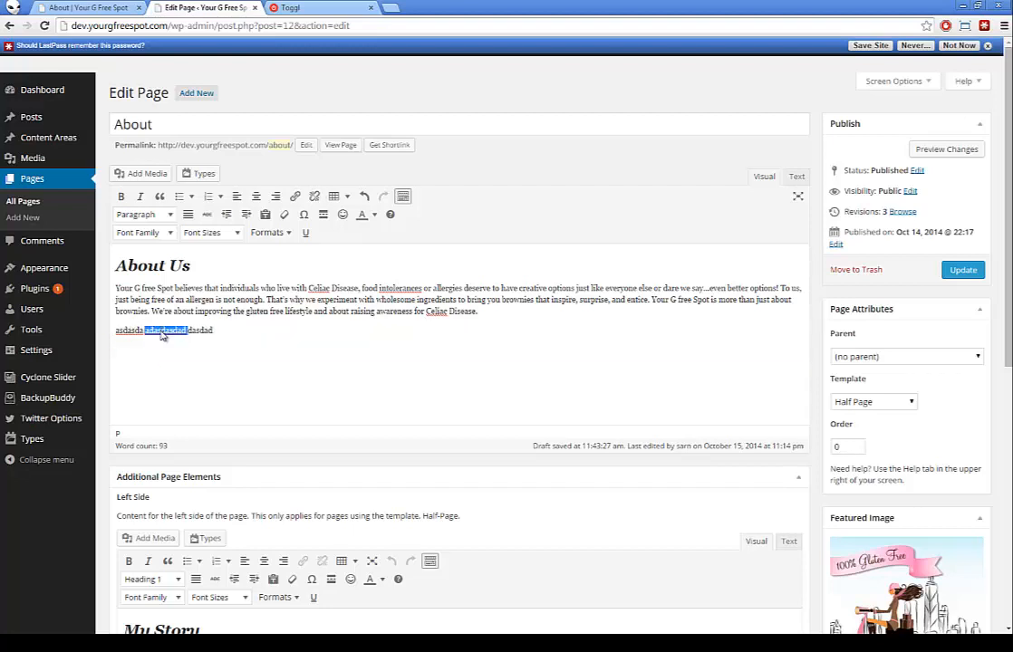
{"action": "left_click", "coordinate": [296, 198]}
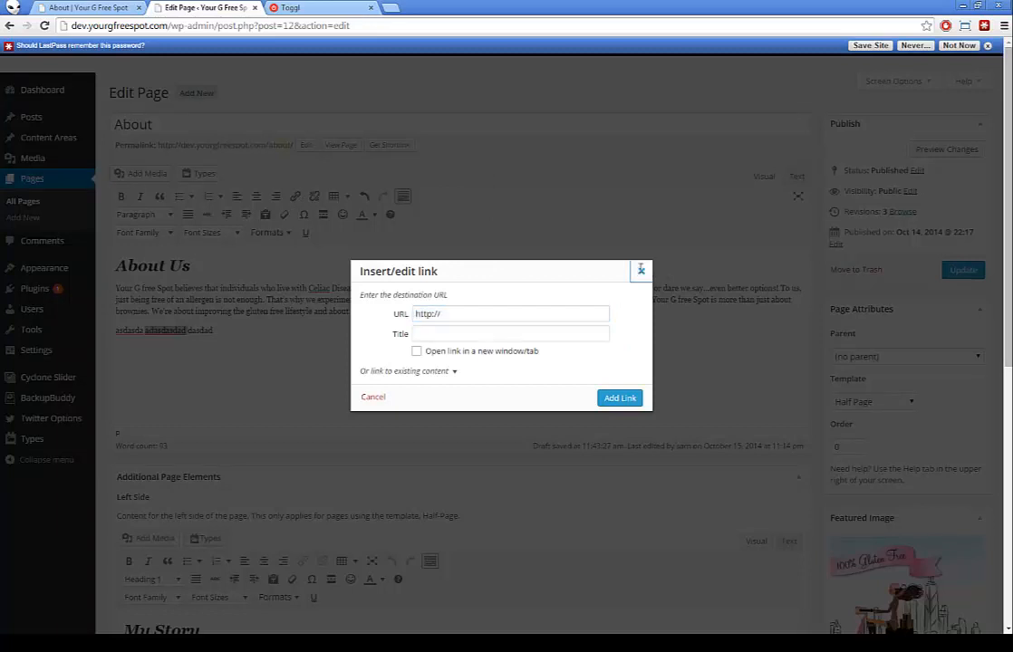
{"action": "left_click", "coordinate": [641, 271]}
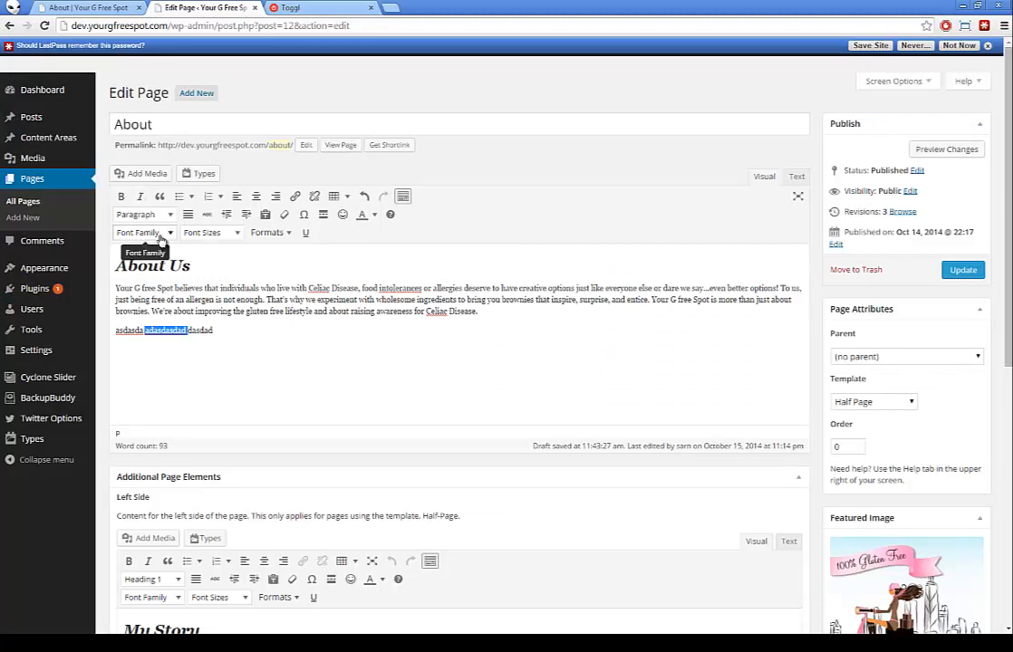
{"action": "left_click", "coordinate": [121, 197]}
{"action": "left_click", "coordinate": [137, 196]}
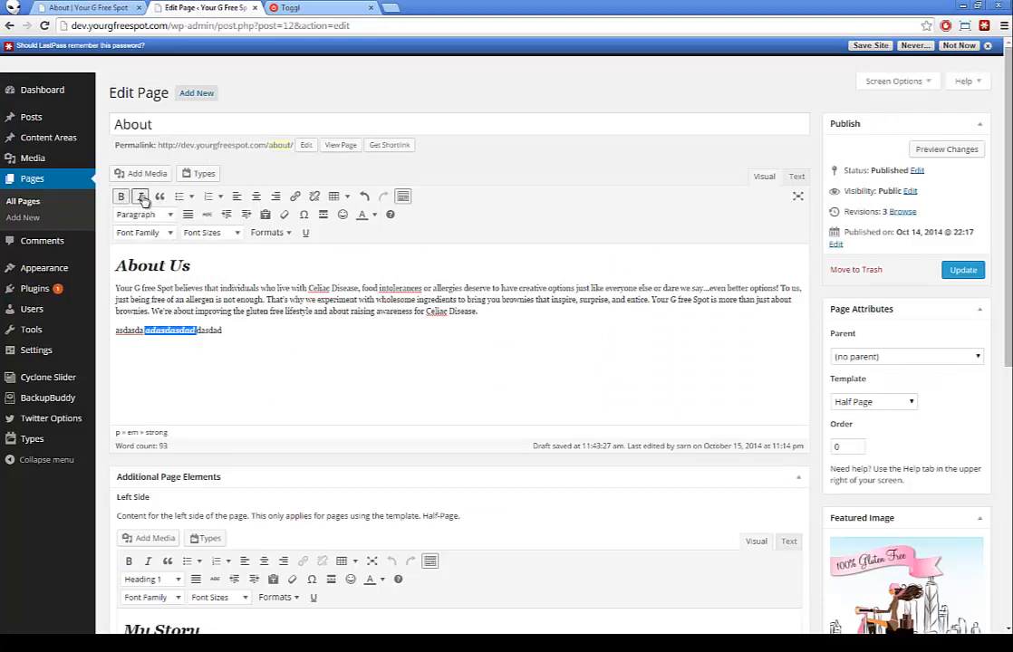
Look over the available font families and examine the script font of the My Story heading on the live About page.
{"action": "left_click", "coordinate": [167, 233]}
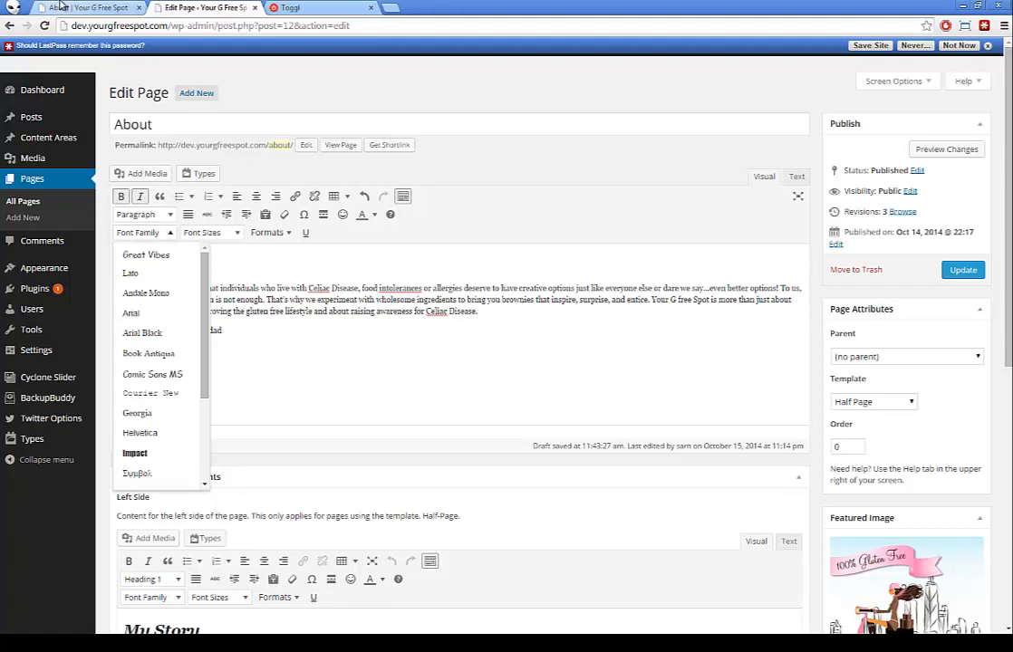
{"action": "left_click", "coordinate": [88, 7]}
{"action": "left_click_drag", "start_coordinate": [208, 447], "coordinate": [289, 445]}
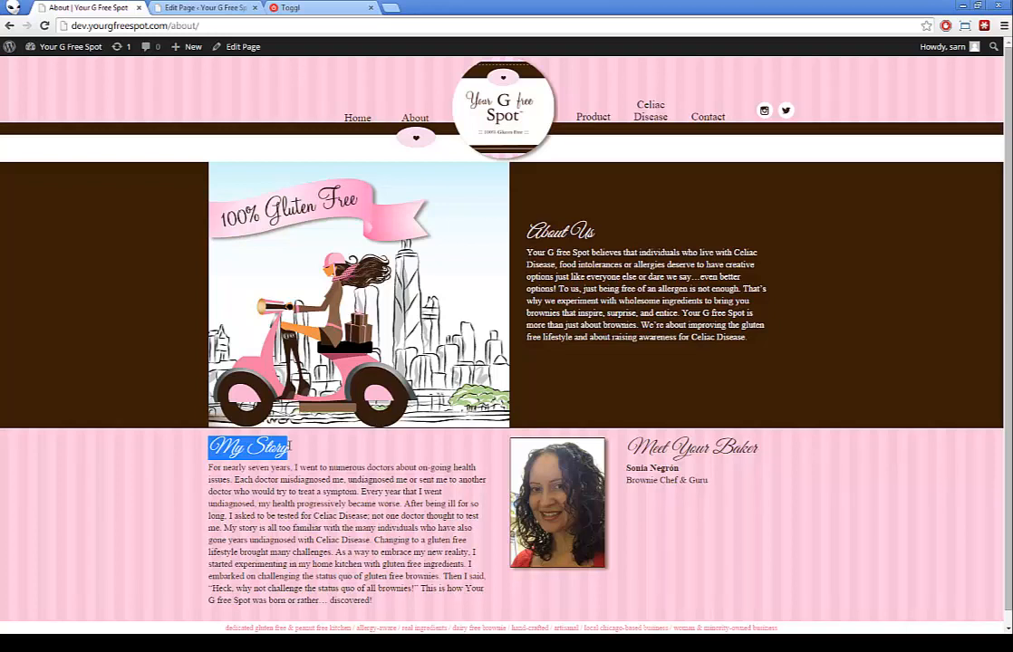
{"action": "left_click", "coordinate": [291, 448]}
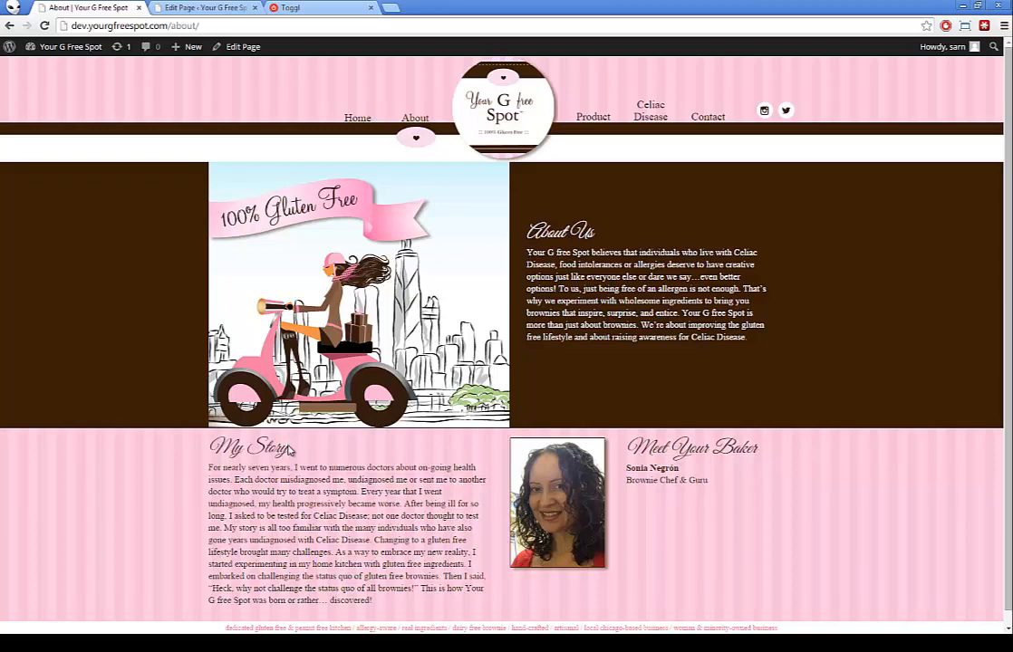
Apply the Great Vibes font to the last word, "dasdad", of the filler line in the page editor.
{"action": "left_click", "coordinate": [204, 8]}
{"action": "left_click", "coordinate": [237, 330]}
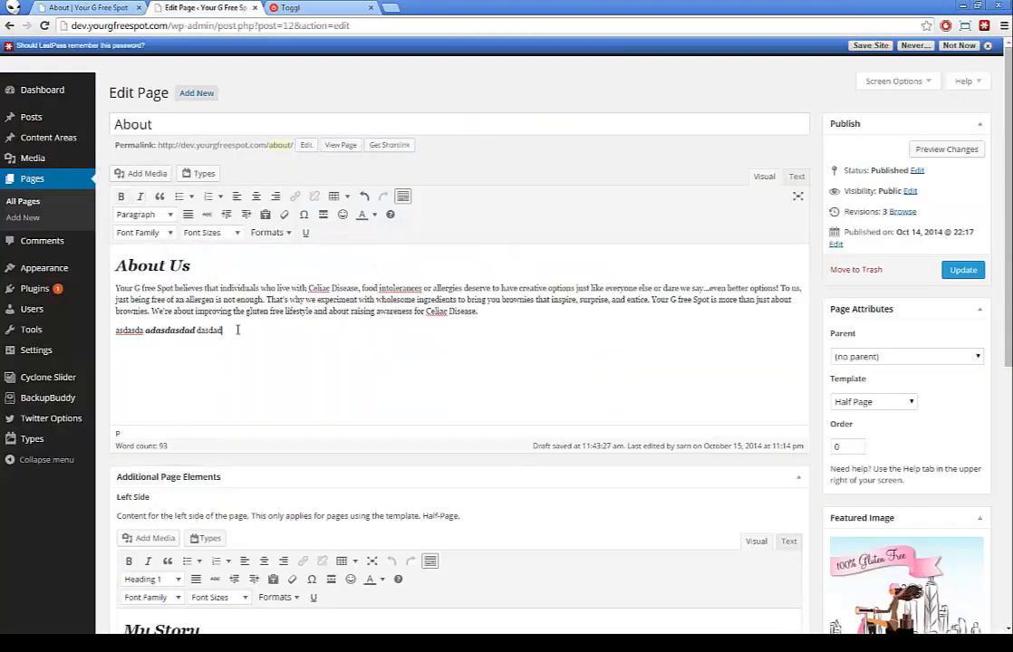
{"action": "left_click_drag", "start_coordinate": [238, 330], "coordinate": [196, 330]}
{"action": "left_click", "coordinate": [158, 232]}
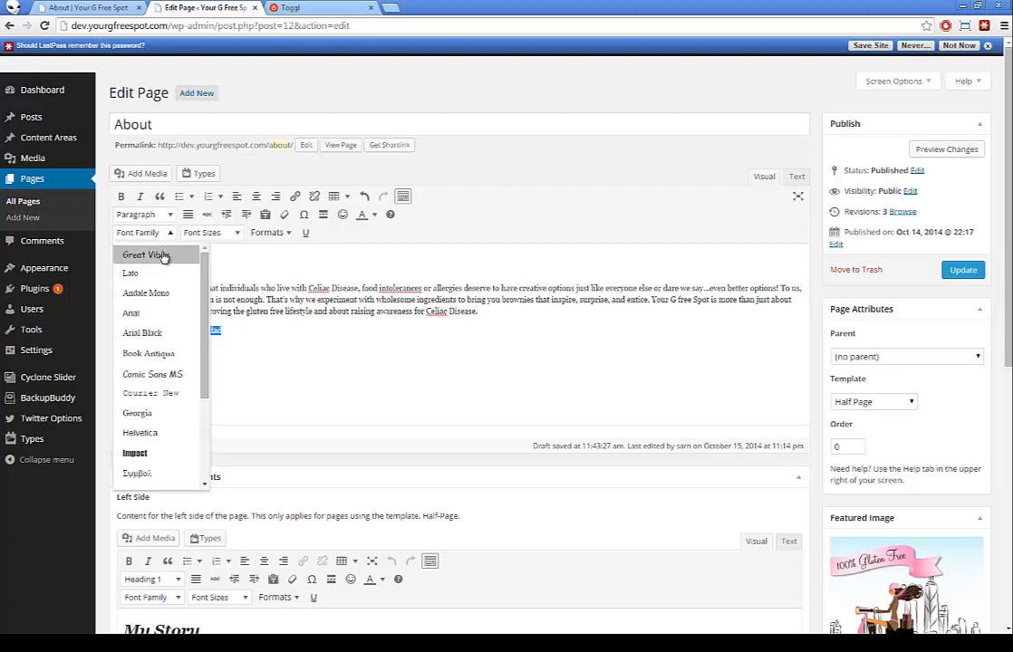
{"action": "left_click", "coordinate": [164, 257]}
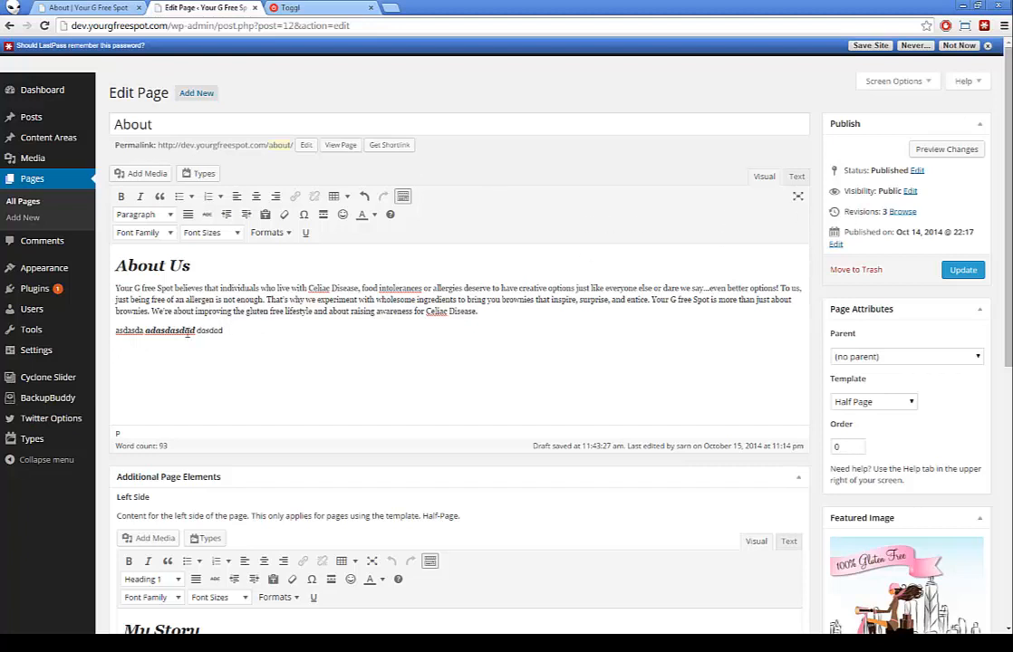
Update the About page and compare the filler line's formatting with the About Us heading on the refreshed live page.
{"action": "left_click", "coordinate": [963, 269]}
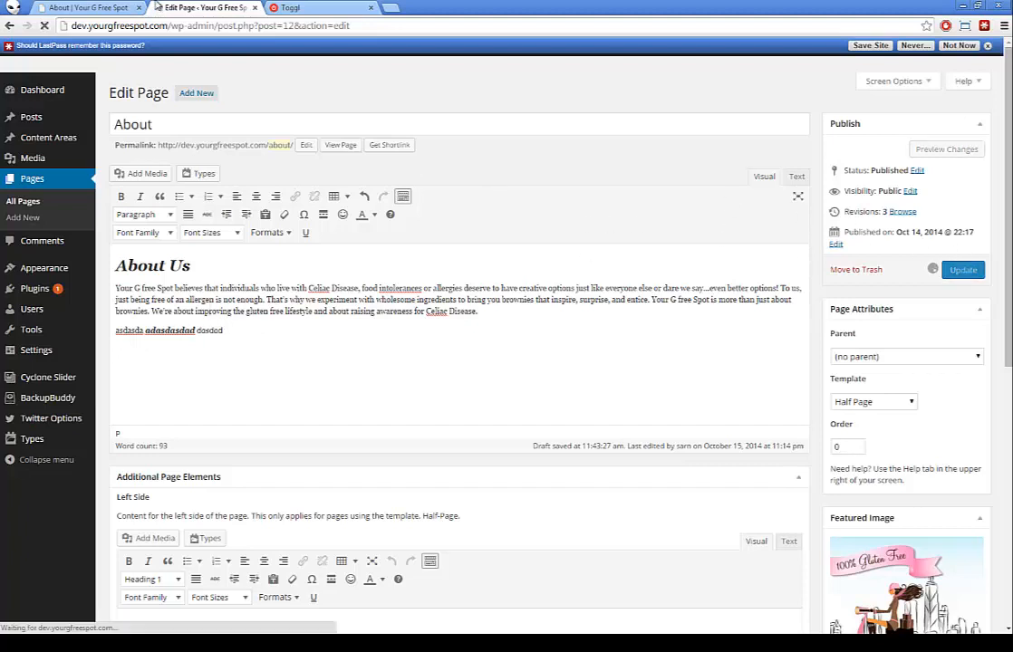
{"action": "left_click", "coordinate": [95, 7]}
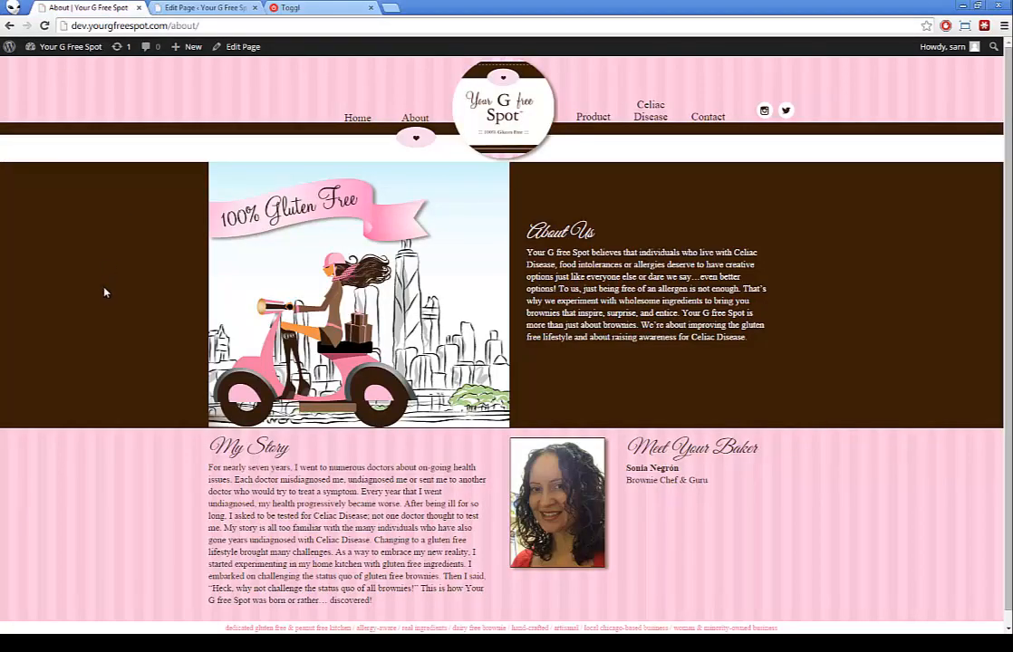
{"action": "key", "text": "F5"}
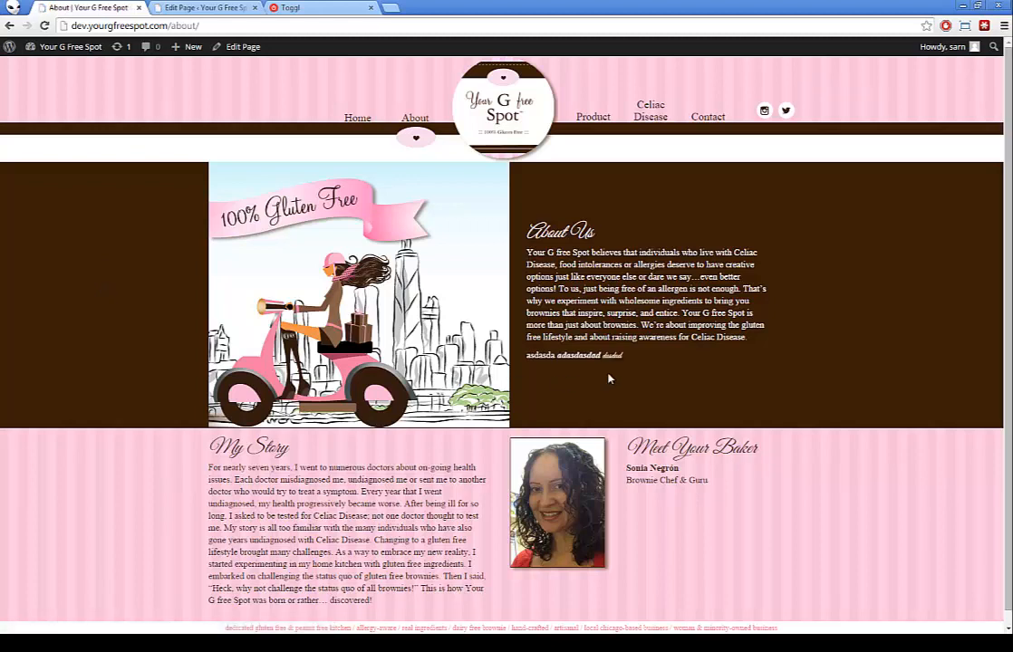
{"action": "left_click_drag", "start_coordinate": [604, 356], "coordinate": [626, 357]}
{"action": "left_click_drag", "start_coordinate": [527, 232], "coordinate": [593, 234]}
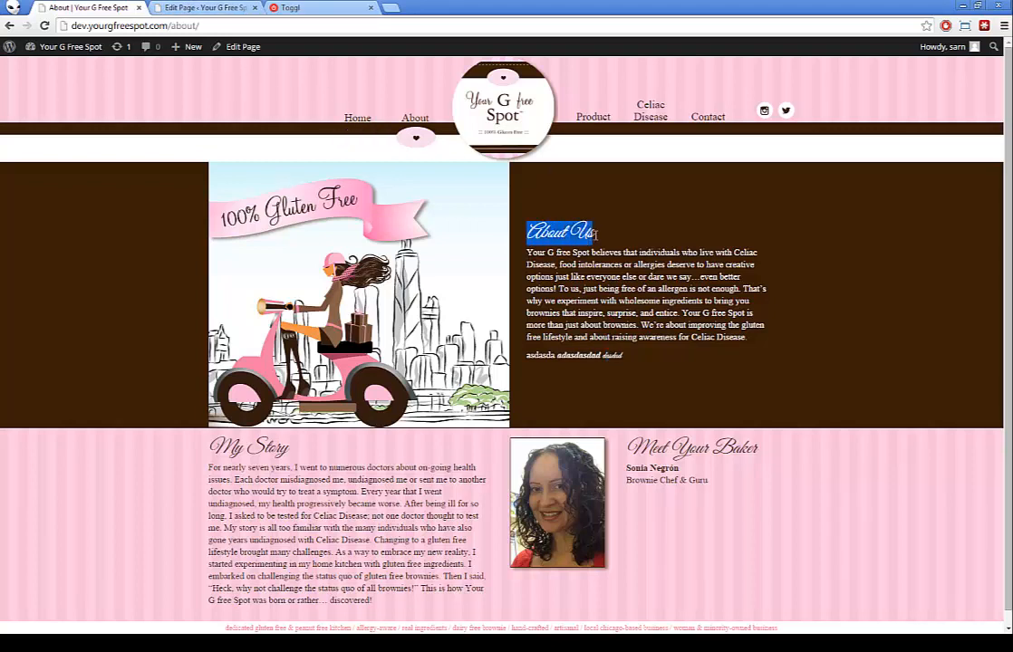
Delete the whole filler line below the About Us text in the page editor.
{"action": "left_click", "coordinate": [223, 6]}
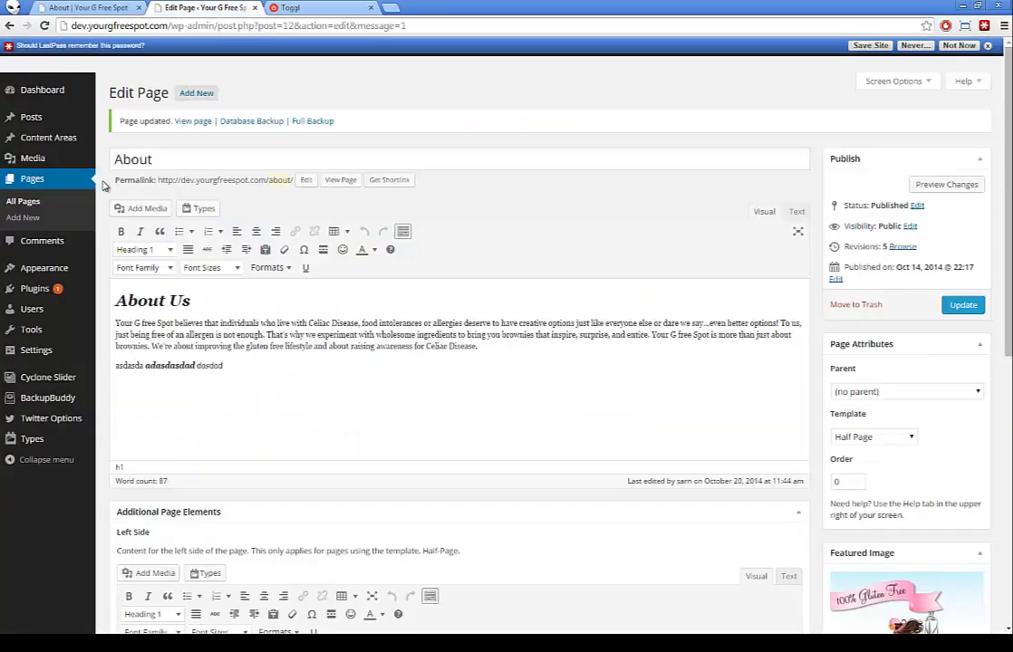
{"action": "left_click_drag", "start_coordinate": [210, 301], "coordinate": [107, 299]}
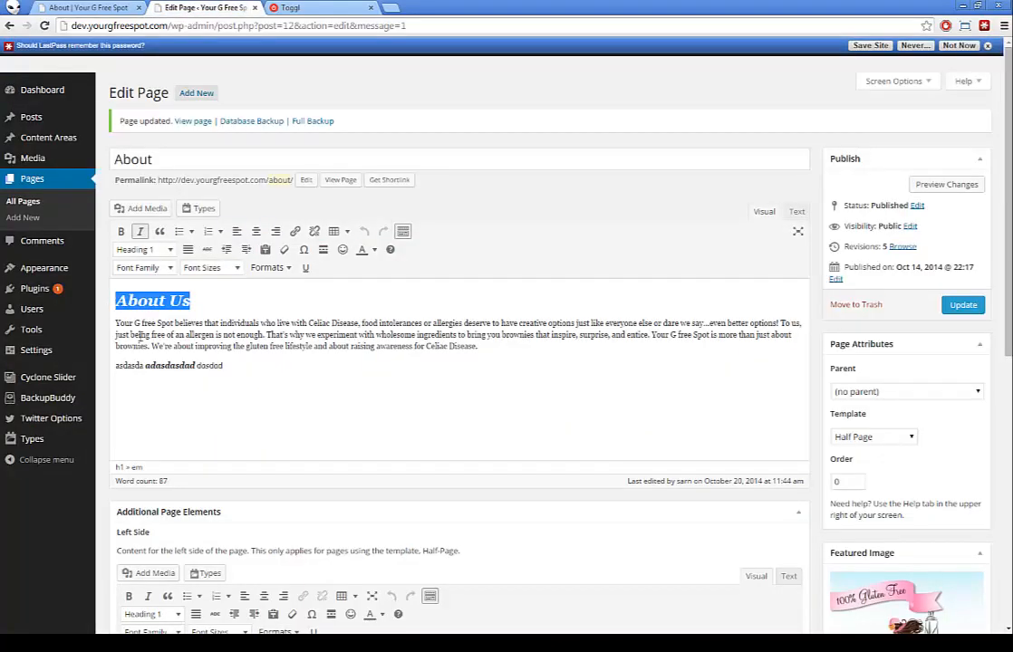
{"action": "left_click", "coordinate": [239, 366]}
{"action": "triple_click", "coordinate": [239, 365]}
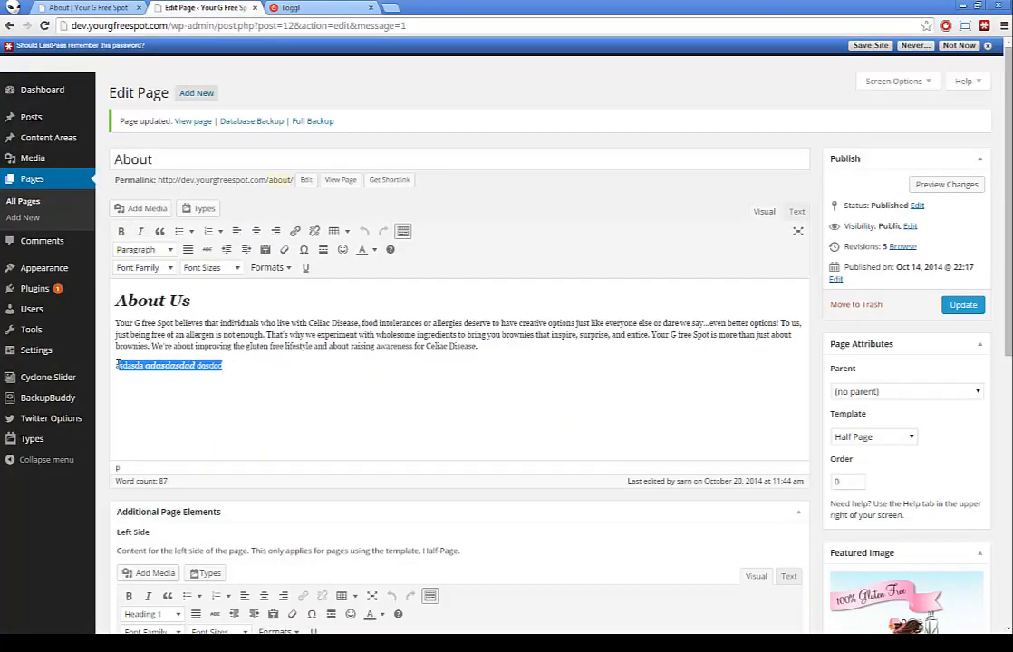
{"action": "key", "text": "BackSpace"}
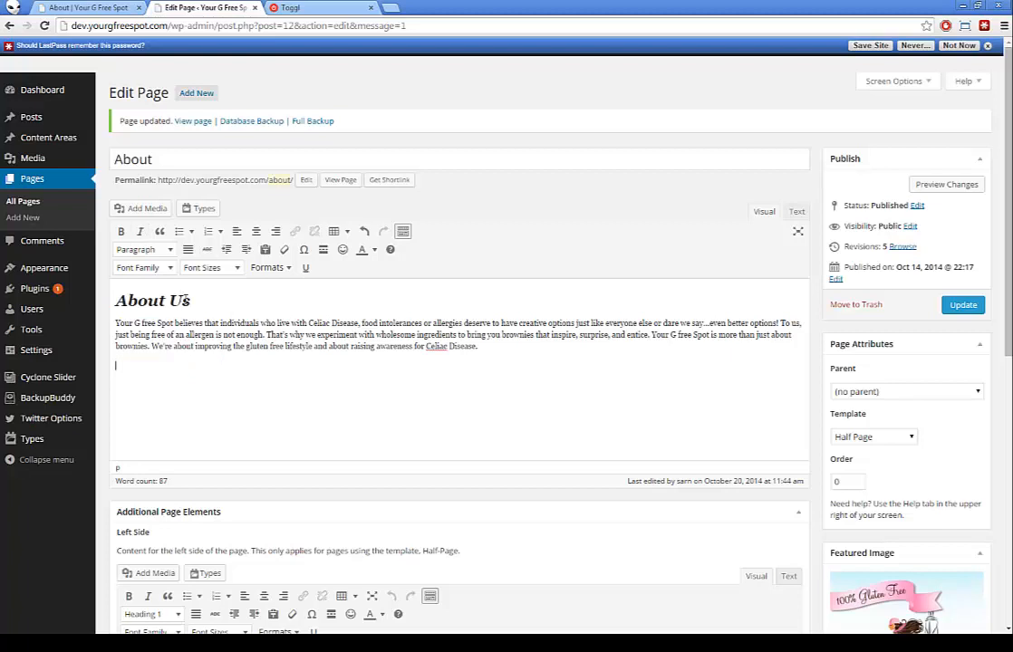
Replace the "bout U" part of the About Us heading with "Page 1".
{"action": "left_click_drag", "start_coordinate": [185, 300], "coordinate": [60, 302]}
{"action": "left_click", "coordinate": [186, 301]}
{"action": "left_click_drag", "start_coordinate": [184, 301], "coordinate": [128, 301]}
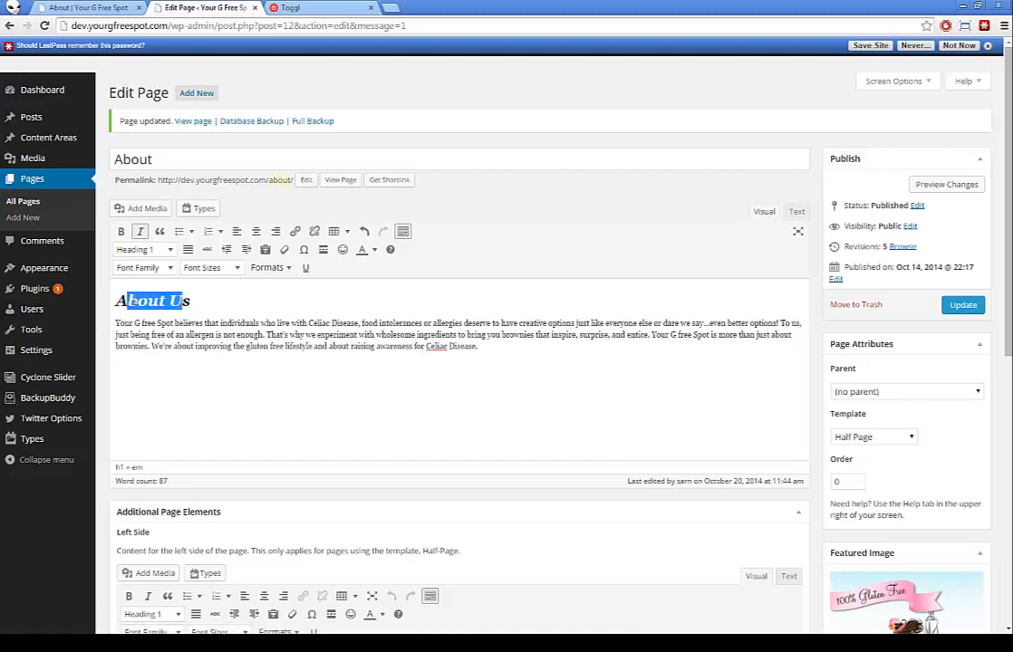
{"action": "type", "text": "Page 1s"}
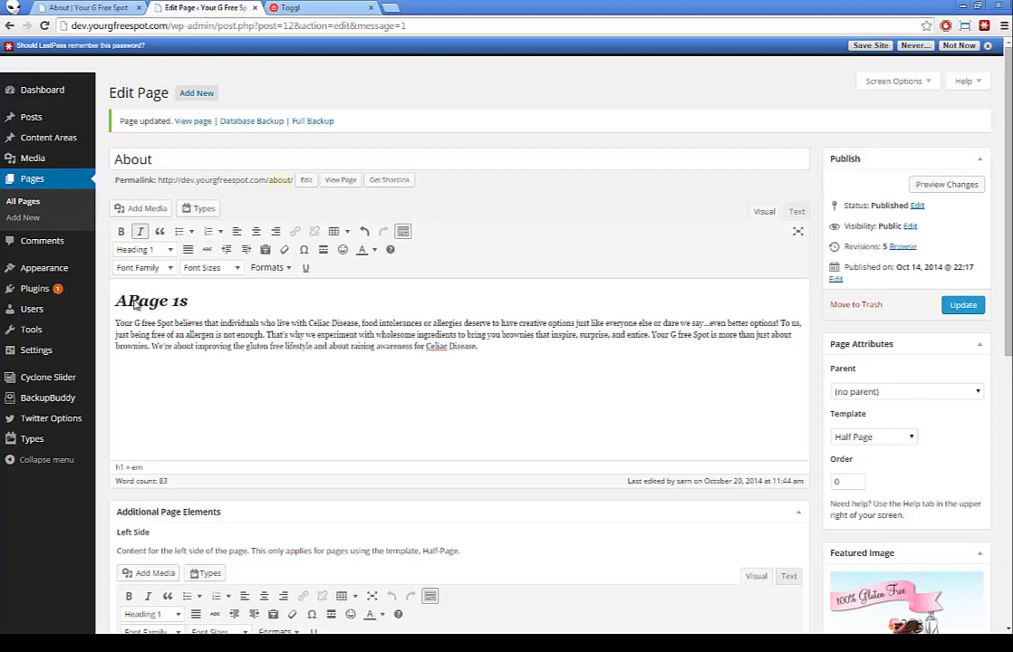
Clear the altered main content heading and enter "AADAS" in its place.
{"action": "key", "text": "BackSpace"}
{"action": "key", "text": "Left"}
{"action": "key", "text": "Left"}
{"action": "key", "text": "Left"}
{"action": "key", "text": "Left"}
{"action": "key", "text": "Left"}
{"action": "key", "text": "Left"}
{"action": "key", "text": "BackSpace"}
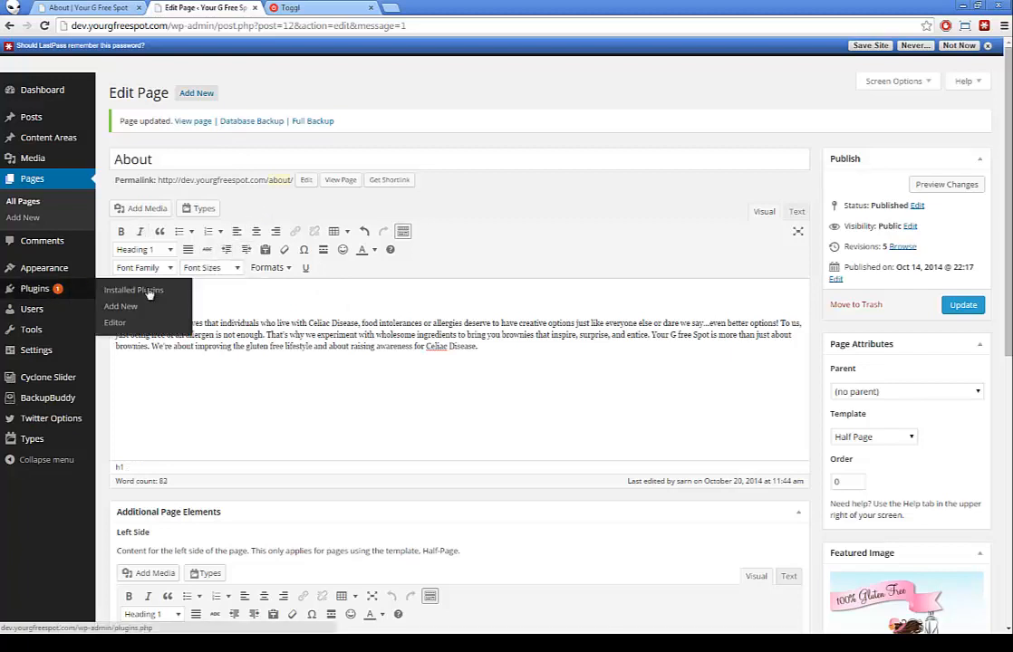
{"action": "key", "text": "BackSpace"}
{"action": "key", "text": "BackSpace"}
{"action": "key", "text": "BackSpace"}
{"action": "key", "text": "BackSpace"}
{"action": "key", "text": "BackSpace"}
{"action": "key", "text": "BackSpace"}
{"action": "type", "text": "AADAS"}
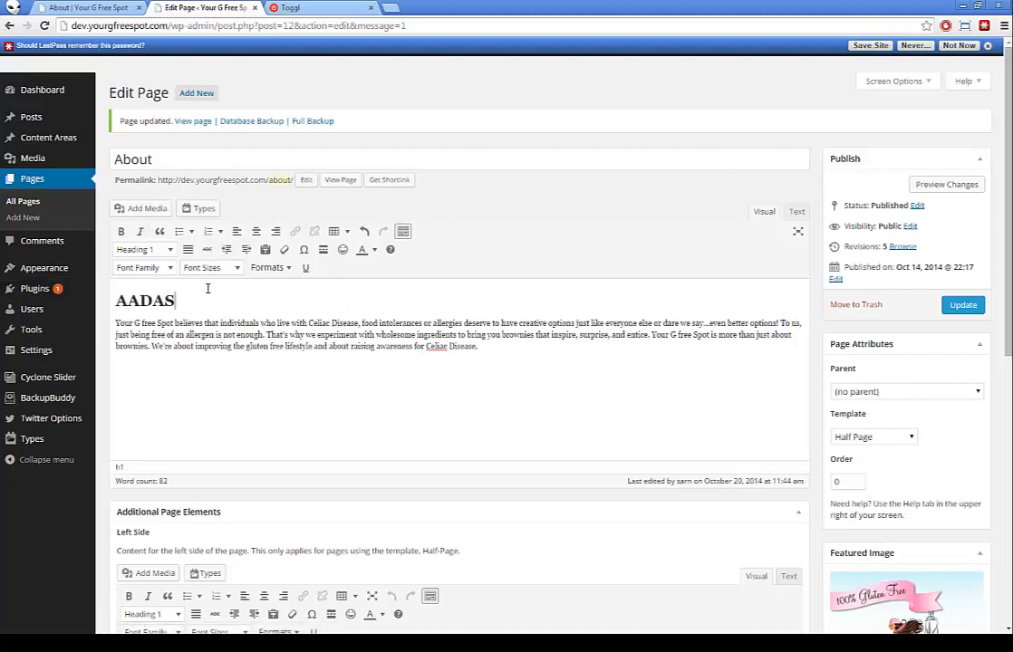
Delete the heading text and its line so the paragraph joins the heading style, and undo that merge.
{"action": "key", "text": "BackSpace"}
{"action": "key", "text": "BackSpace"}
{"action": "key", "text": "BackSpace"}
{"action": "key", "text": "BackSpace"}
{"action": "key", "text": "BackSpace"}
{"action": "key", "text": "Delete"}
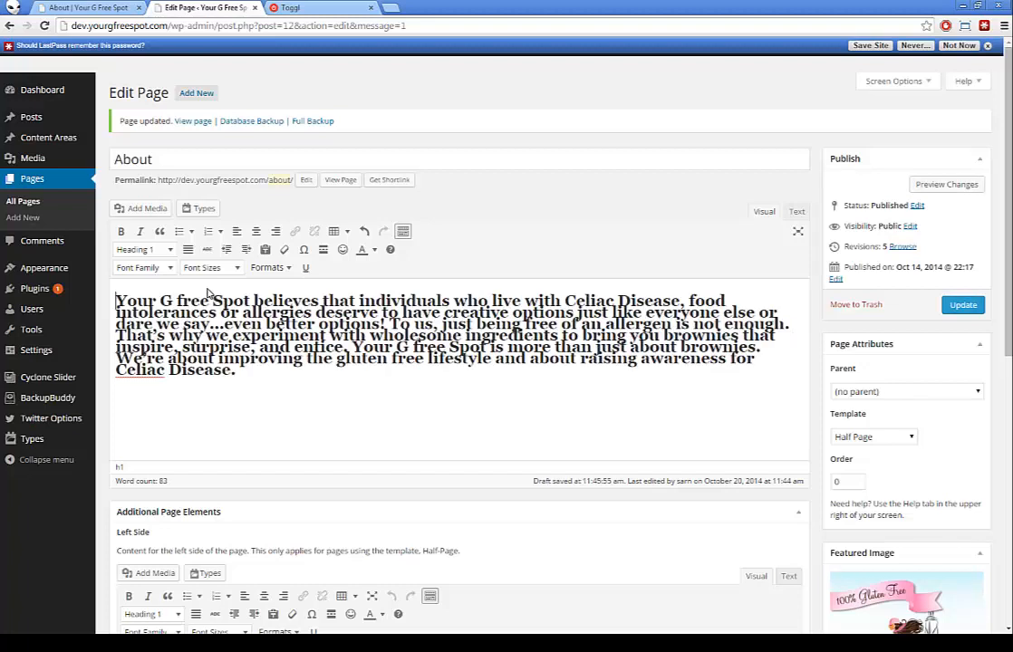
{"action": "key", "text": "ctrl+z"}
Retype the main content heading as "About Us", checking the wording on the live page.
{"action": "type", "text": "AA"}
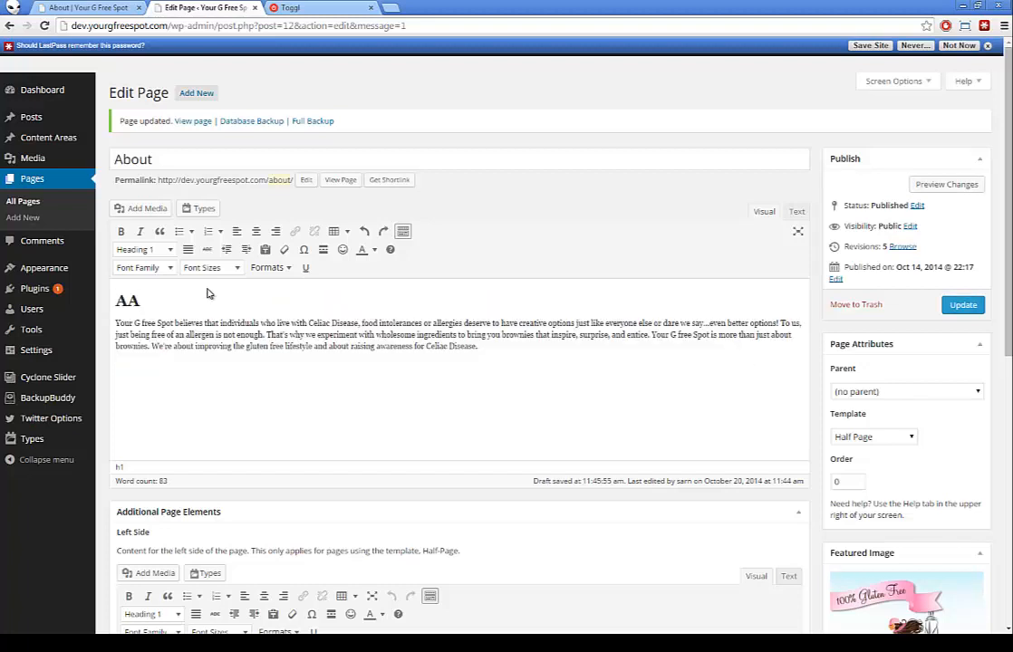
{"action": "key", "text": "BackSpace"}
{"action": "key", "text": "BackSpace"}
{"action": "type", "text": "aBOUT"}
{"action": "key", "text": "BackSpace"}
{"action": "key", "text": "BackSpace"}
{"action": "key", "text": "BackSpace"}
{"action": "key", "text": "BackSpace"}
{"action": "type", "text": "About"}
{"action": "left_click", "coordinate": [100, 8]}
{"action": "left_click", "coordinate": [198, 7]}
{"action": "type", "text": "Us"}
Add the line "asdasdadad" below the main content paragraph and format it as Heading 1.
{"action": "left_click", "coordinate": [494, 344]}
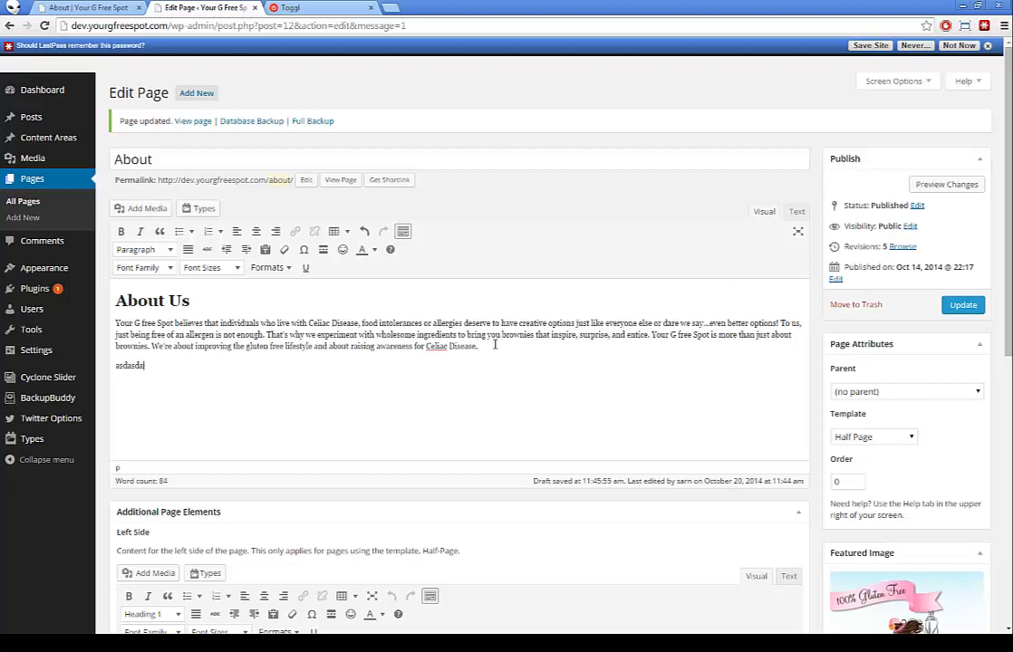
{"action": "double_click", "coordinate": [136, 364]}
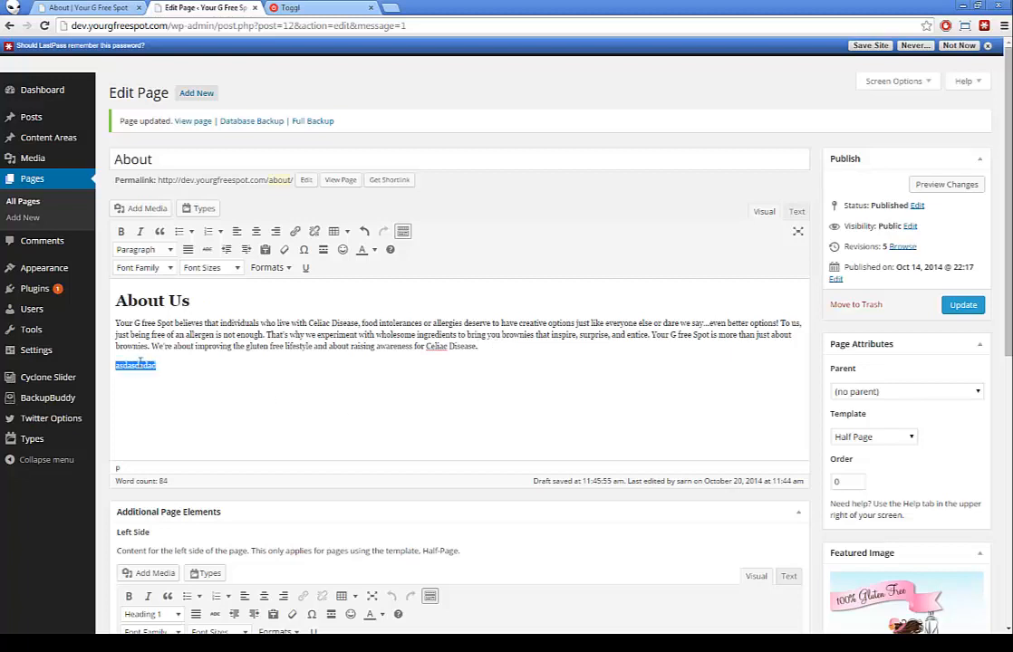
{"action": "triple_click", "coordinate": [132, 364]}
{"action": "left_click", "coordinate": [130, 363]}
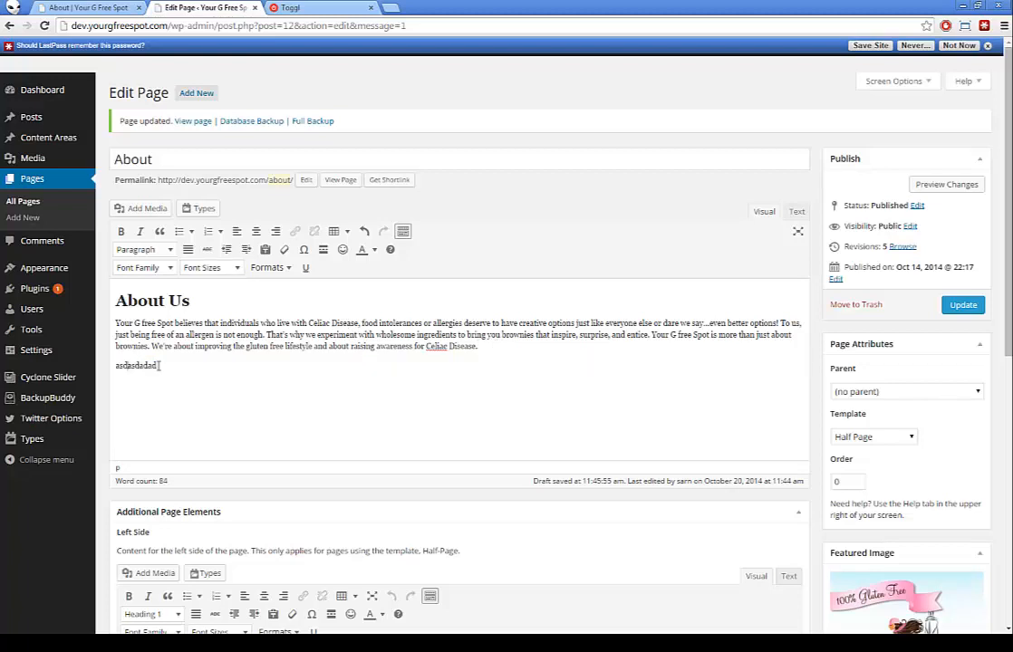
{"action": "double_click", "coordinate": [130, 362]}
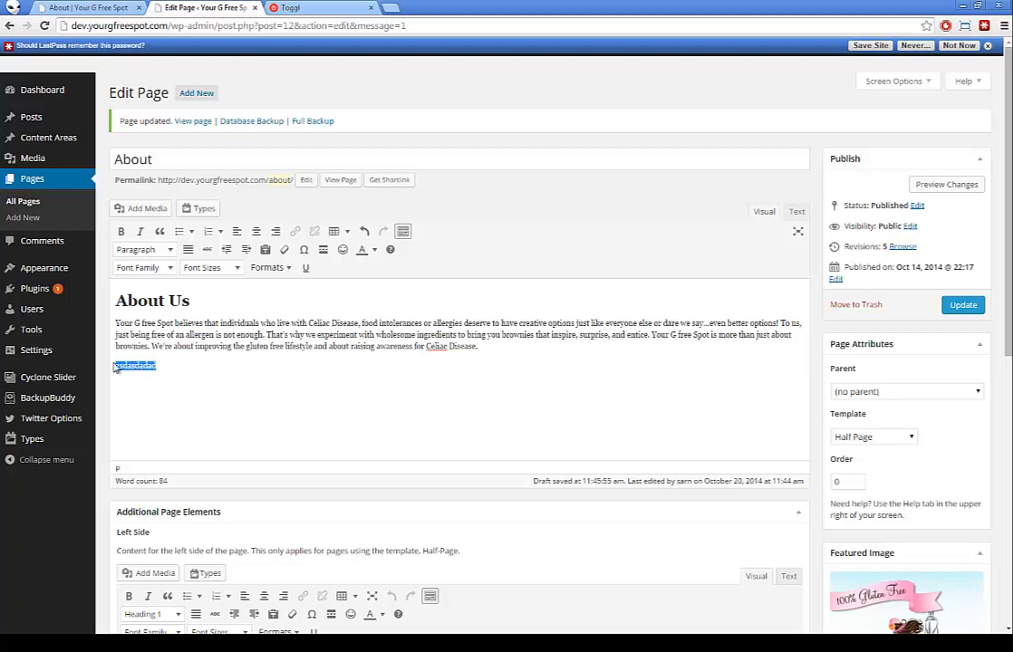
{"action": "left_click", "coordinate": [169, 252]}
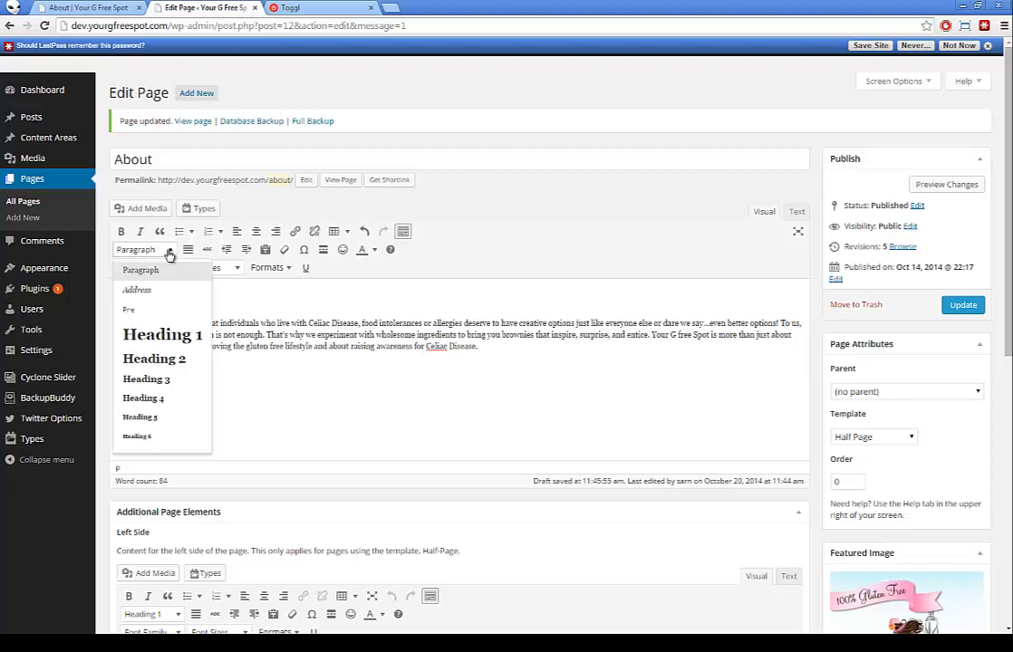
{"action": "left_click", "coordinate": [164, 337]}
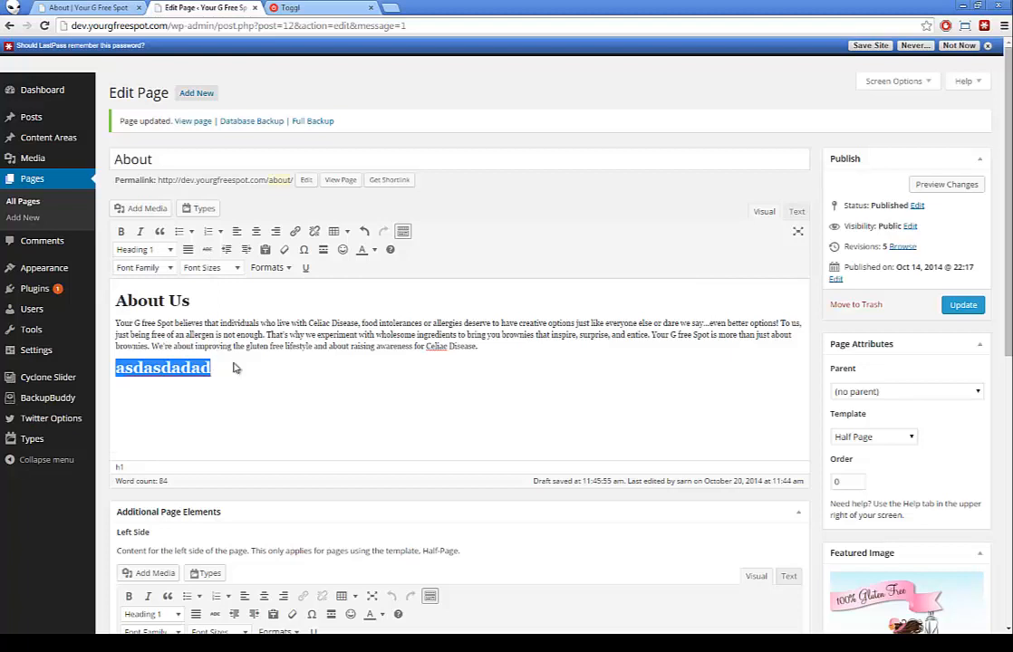
{"action": "left_click", "coordinate": [237, 360]}
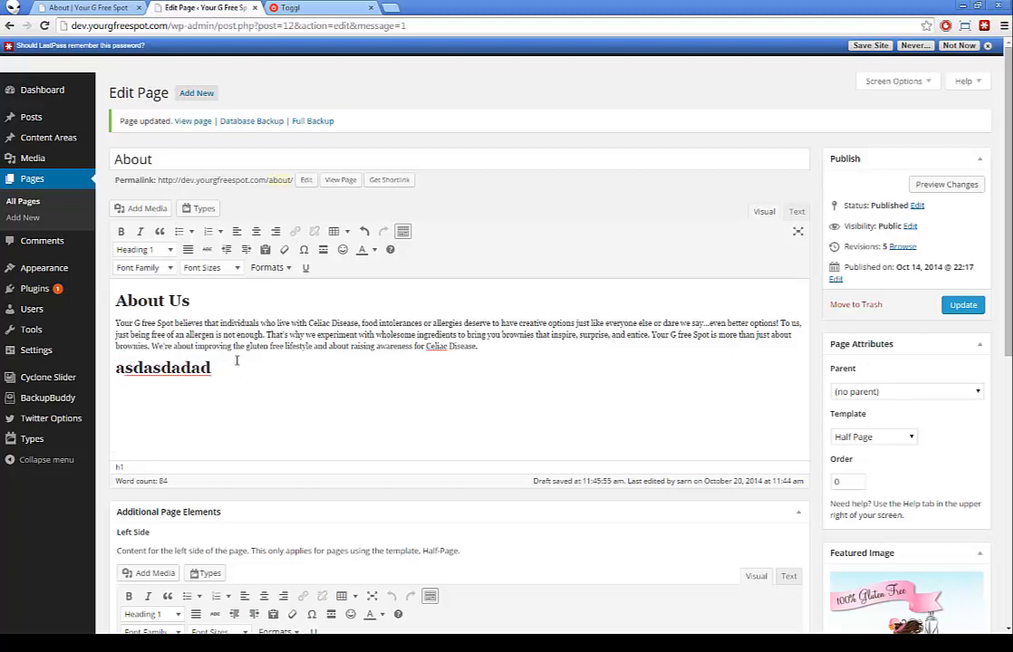
Update the About page and reload its live version to check the heading styles.
{"action": "left_click", "coordinate": [88, 7]}
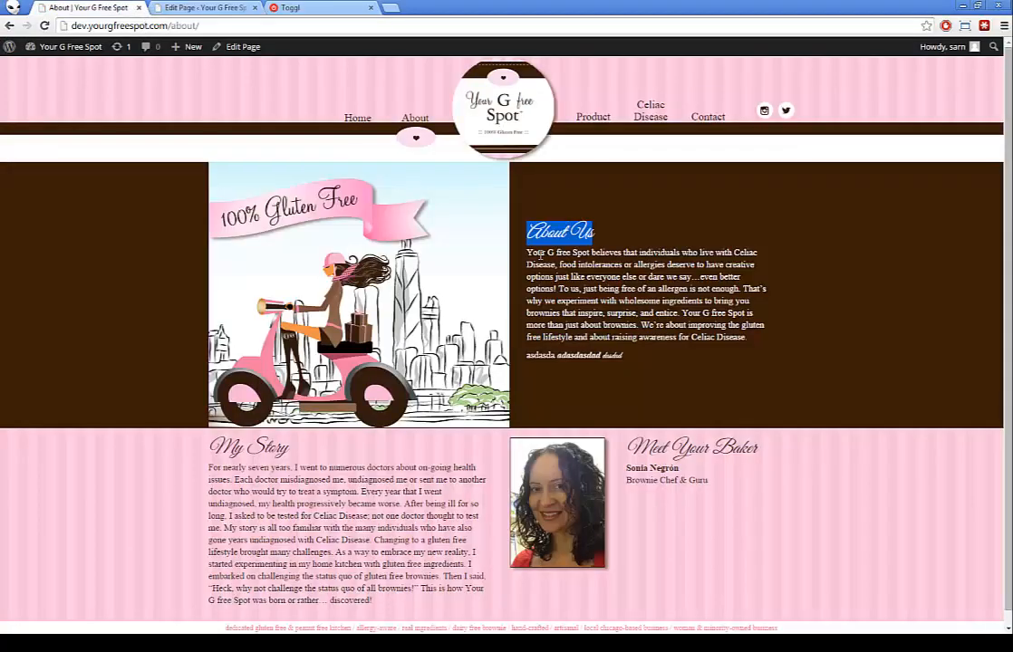
{"action": "left_click", "coordinate": [207, 7]}
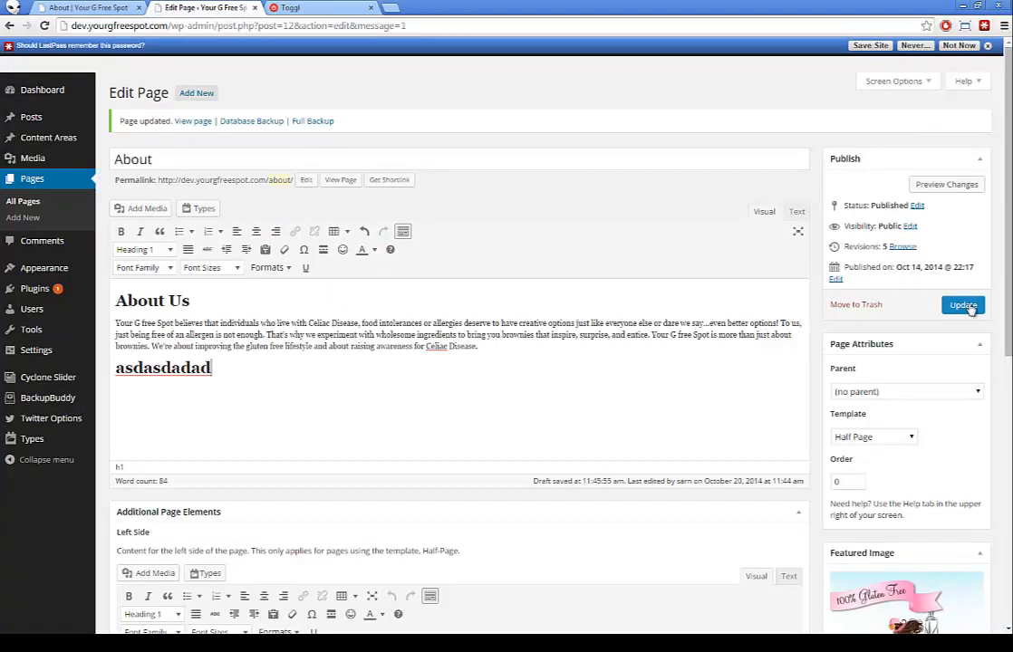
{"action": "left_click", "coordinate": [88, 7]}
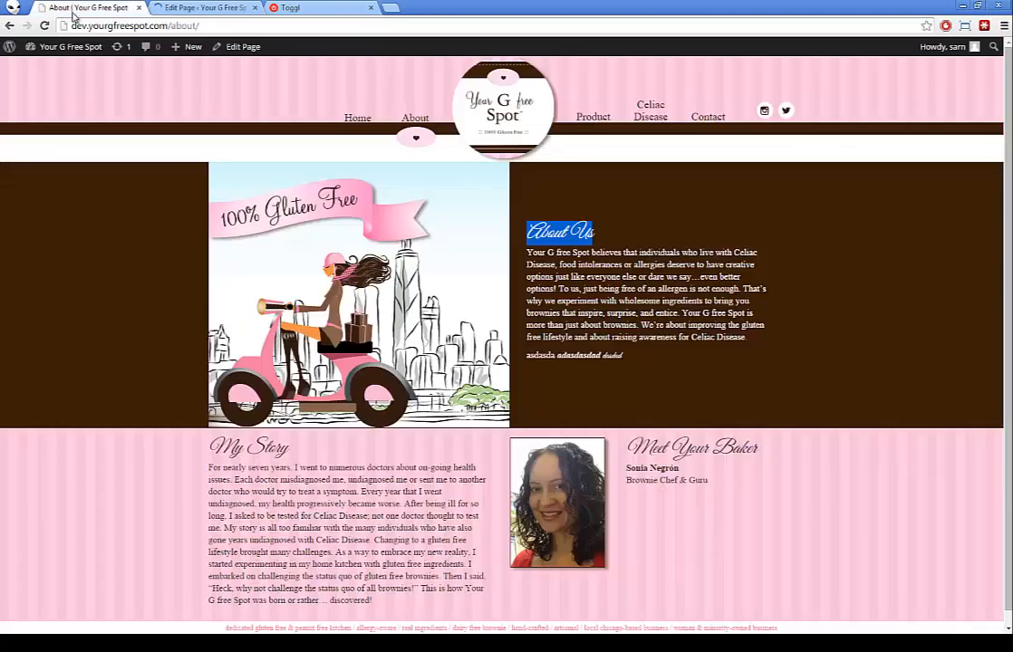
{"action": "key", "text": "F5"}
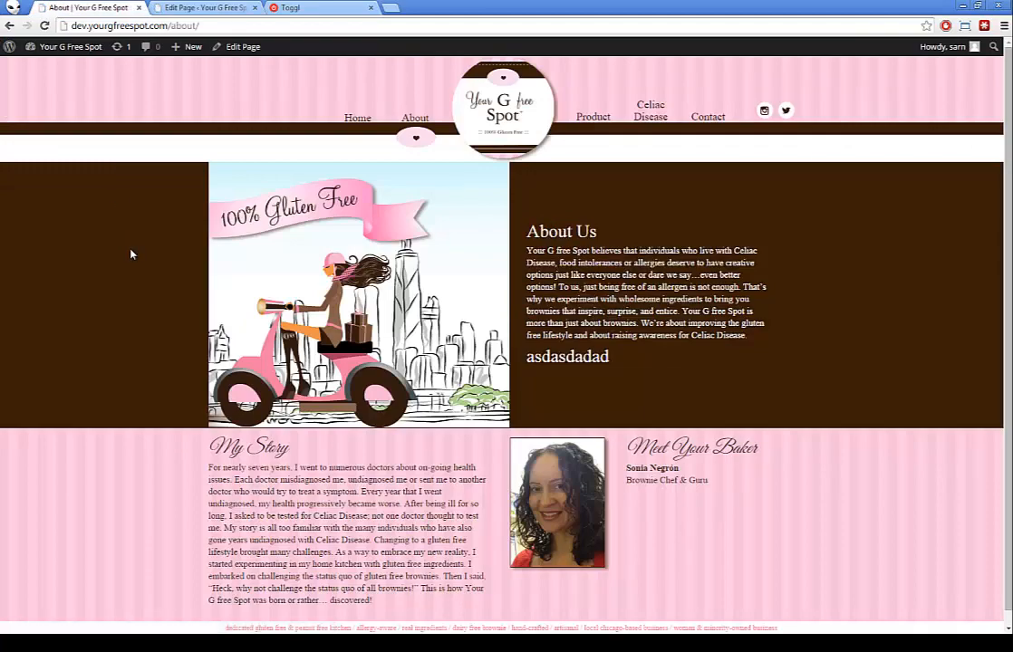
Italicize the "About Us" and "asdasdadad" headings in the main content, comparing with the live page.
{"action": "left_click", "coordinate": [168, 7]}
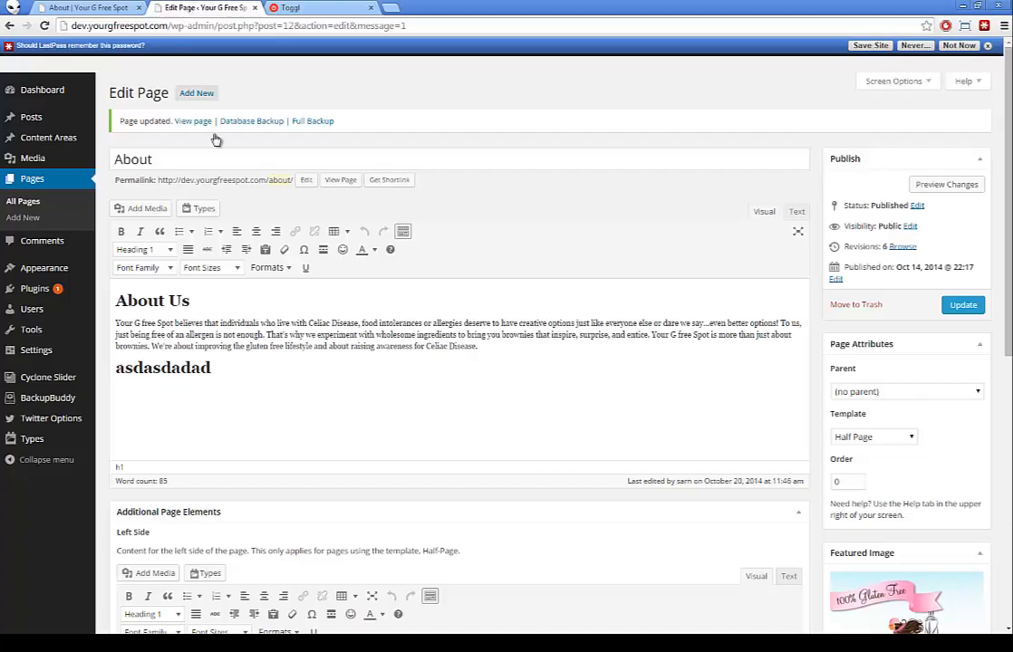
{"action": "left_click", "coordinate": [218, 306]}
{"action": "left_click", "coordinate": [116, 8]}
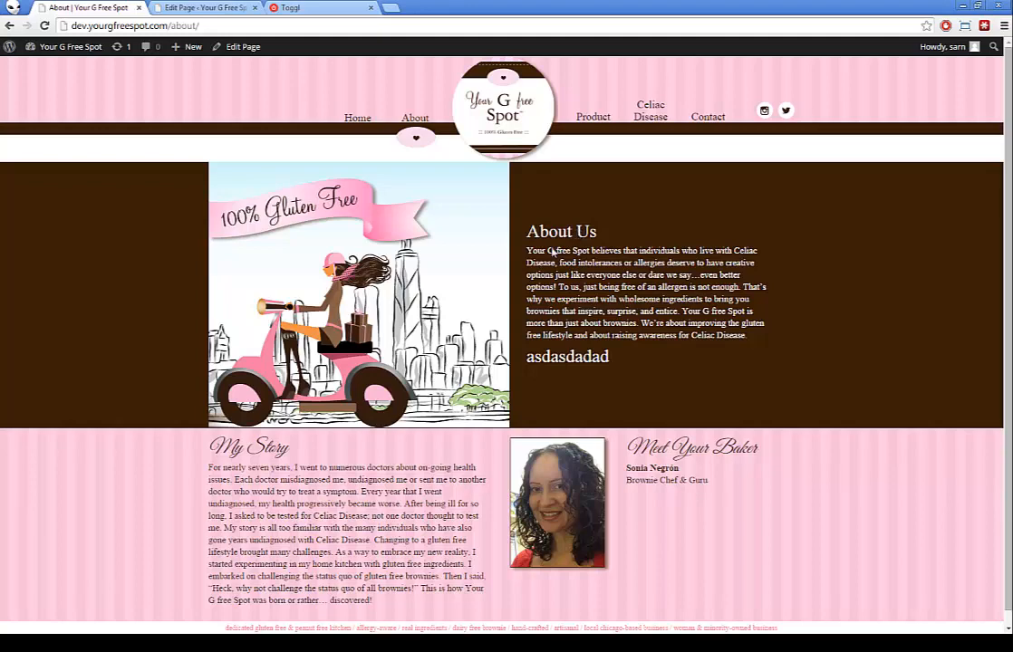
{"action": "left_click", "coordinate": [209, 7]}
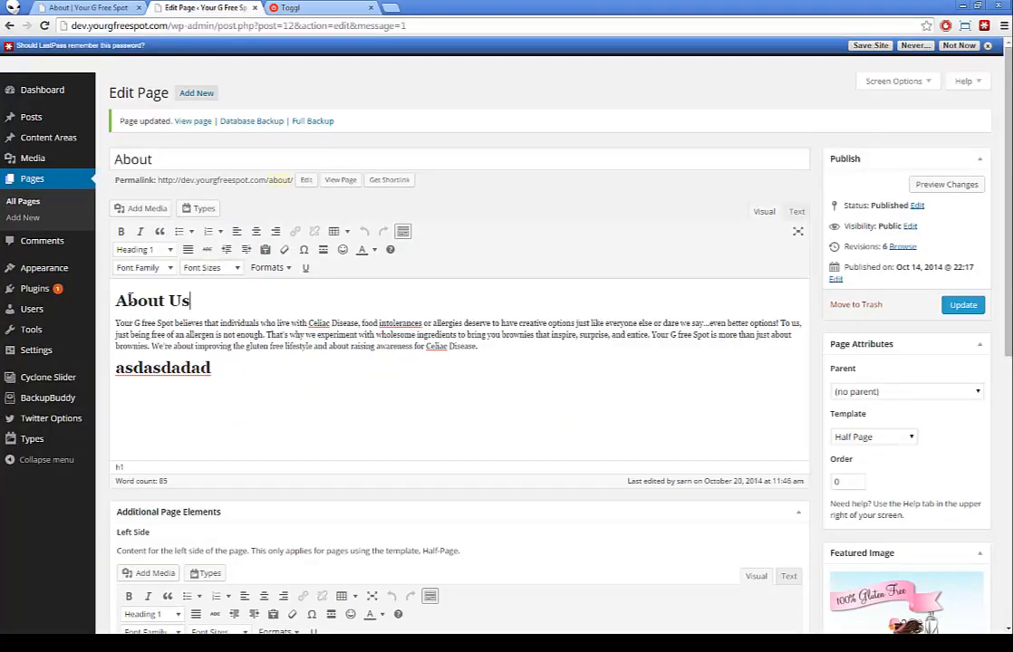
{"action": "left_click_drag", "start_coordinate": [191, 301], "coordinate": [105, 295]}
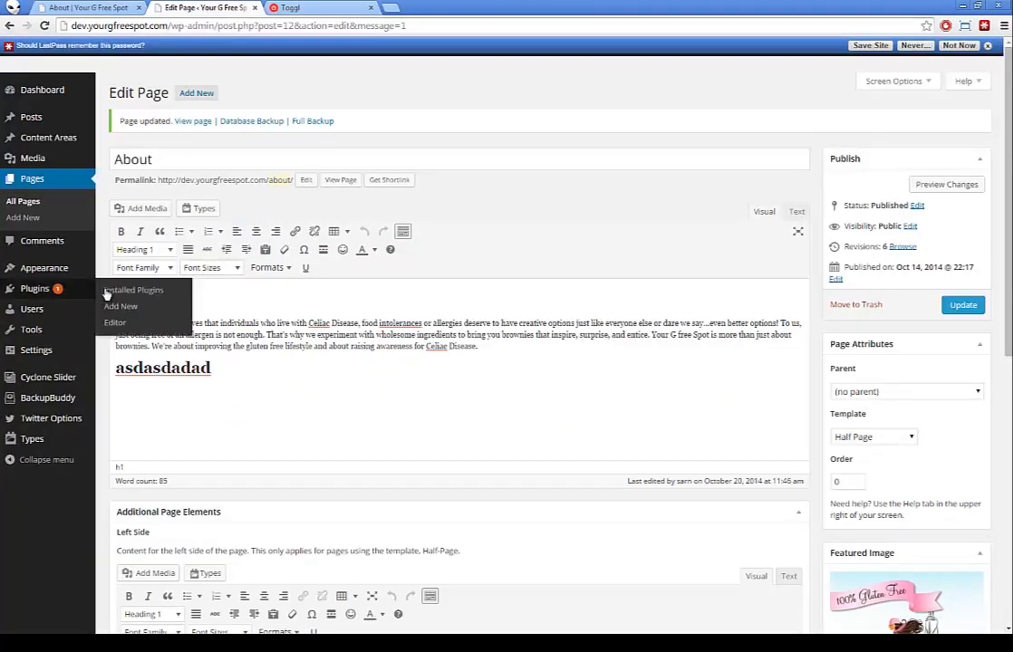
{"action": "left_click", "coordinate": [140, 232]}
{"action": "left_click_drag", "start_coordinate": [216, 368], "coordinate": [89, 363]}
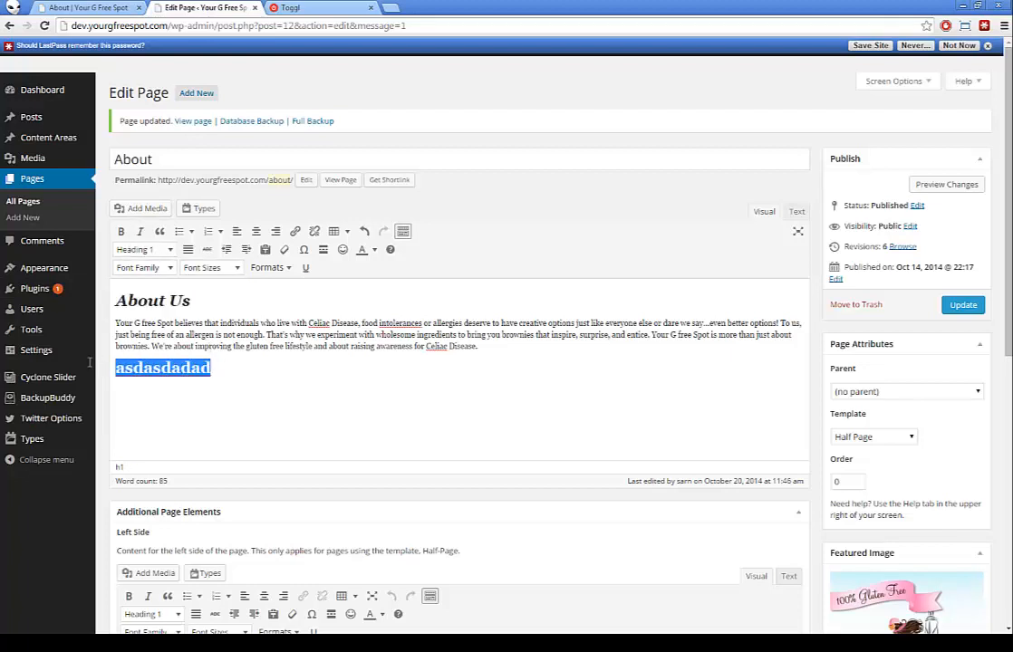
{"action": "left_click", "coordinate": [140, 232]}
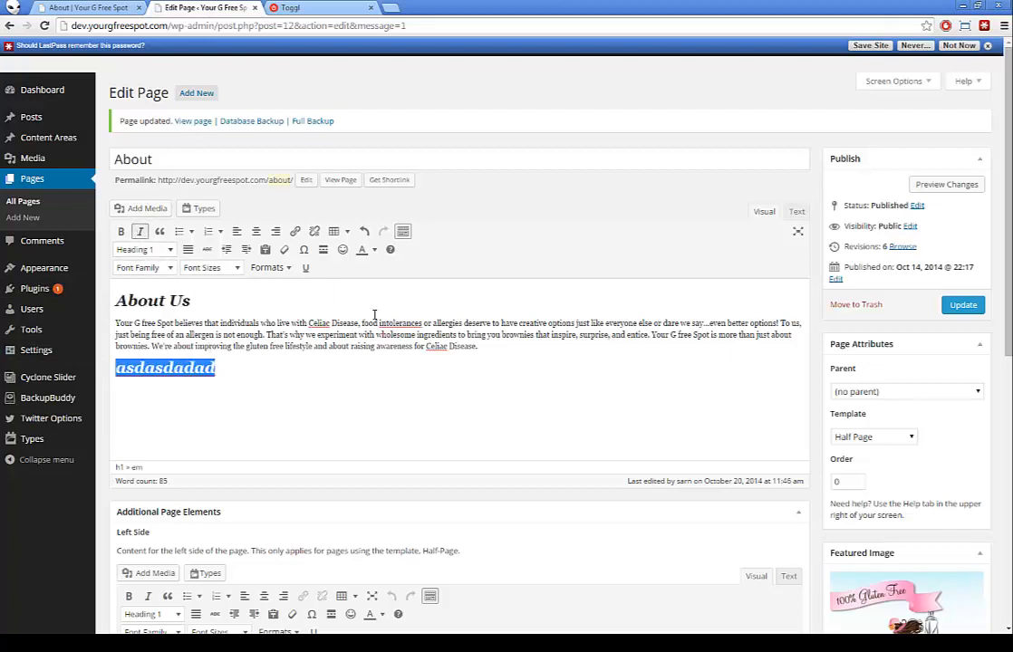
Update the page with the italic headings and reload the live About page.
{"action": "left_click", "coordinate": [962, 304]}
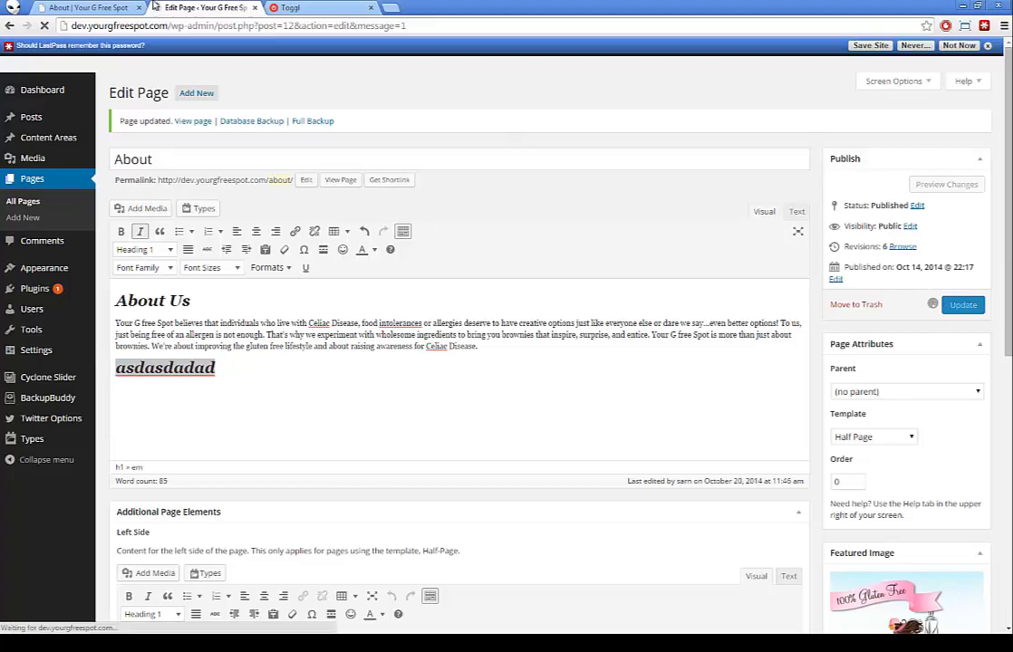
{"action": "left_click", "coordinate": [122, 10]}
{"action": "key", "text": "F5"}
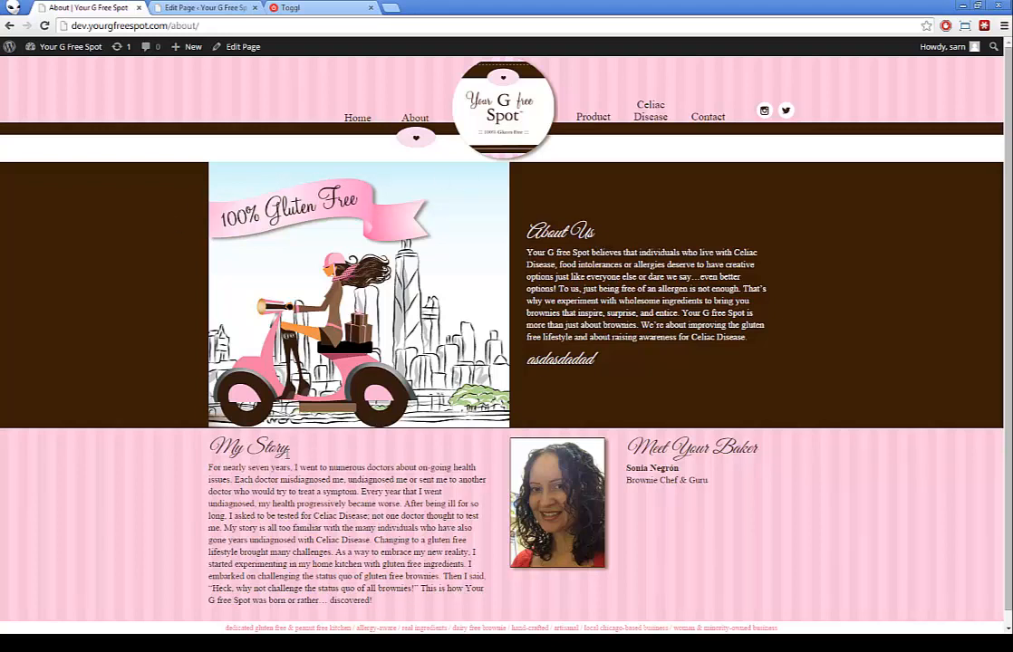
Delete the "asdasdadad" heading and its empty line from the main content.
{"action": "left_click", "coordinate": [195, 7]}
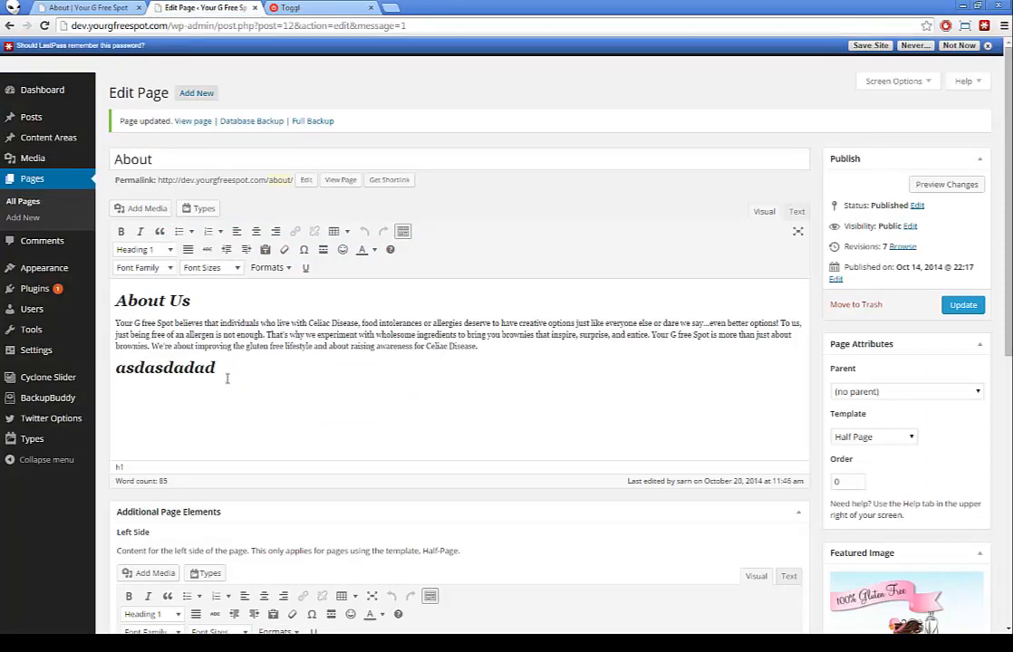
{"action": "left_click_drag", "start_coordinate": [217, 368], "coordinate": [106, 365]}
{"action": "key", "text": "BackSpace"}
{"action": "key", "text": "BackSpace"}
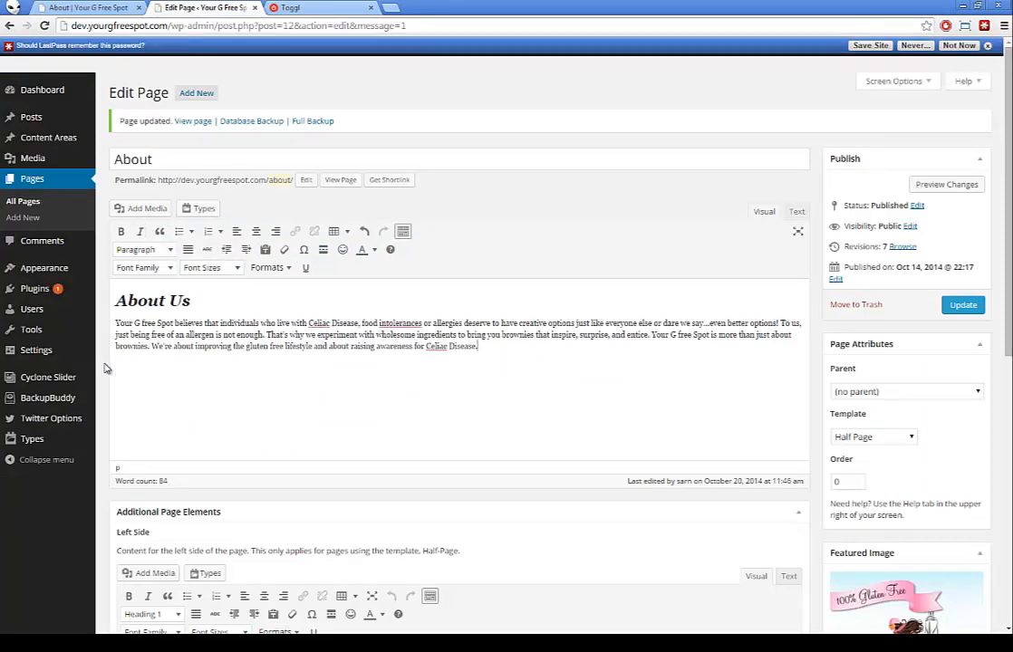
Open the image details of the baker's photo in the Right Side content, review the display settings, and close them.
{"action": "scroll", "coordinate": [259, 379], "scroll_direction": "down", "scroll_amount": 10}
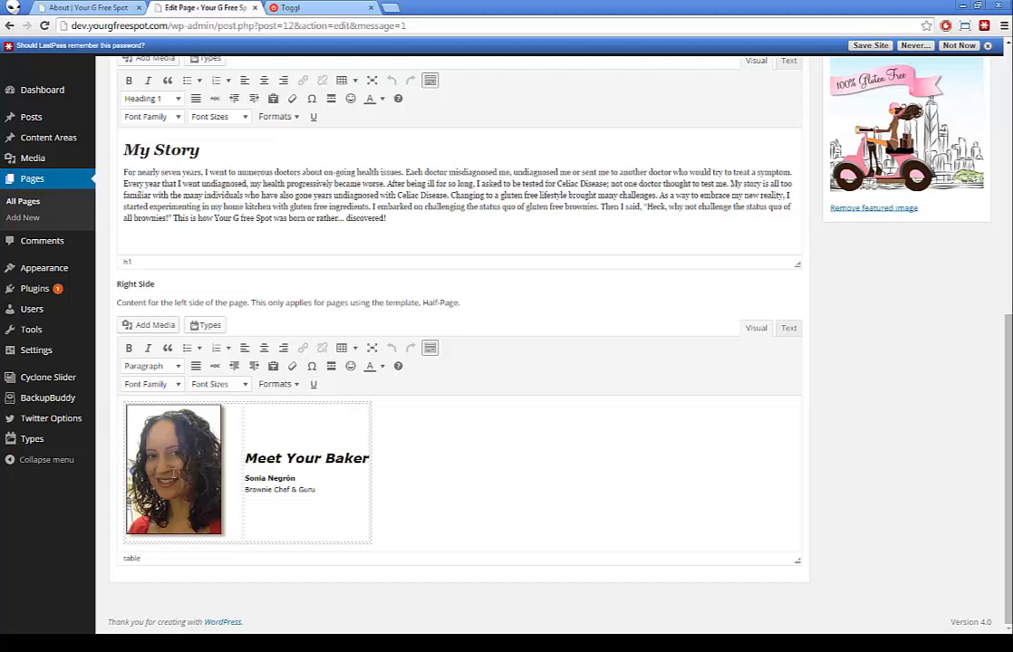
{"action": "left_click", "coordinate": [174, 472]}
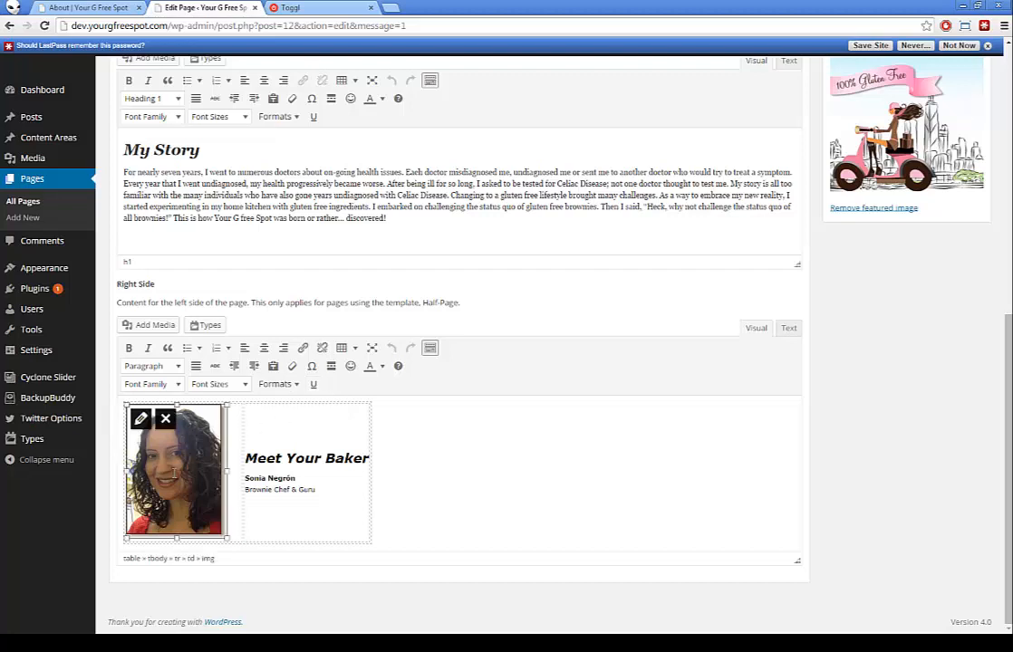
{"action": "left_click", "coordinate": [140, 423]}
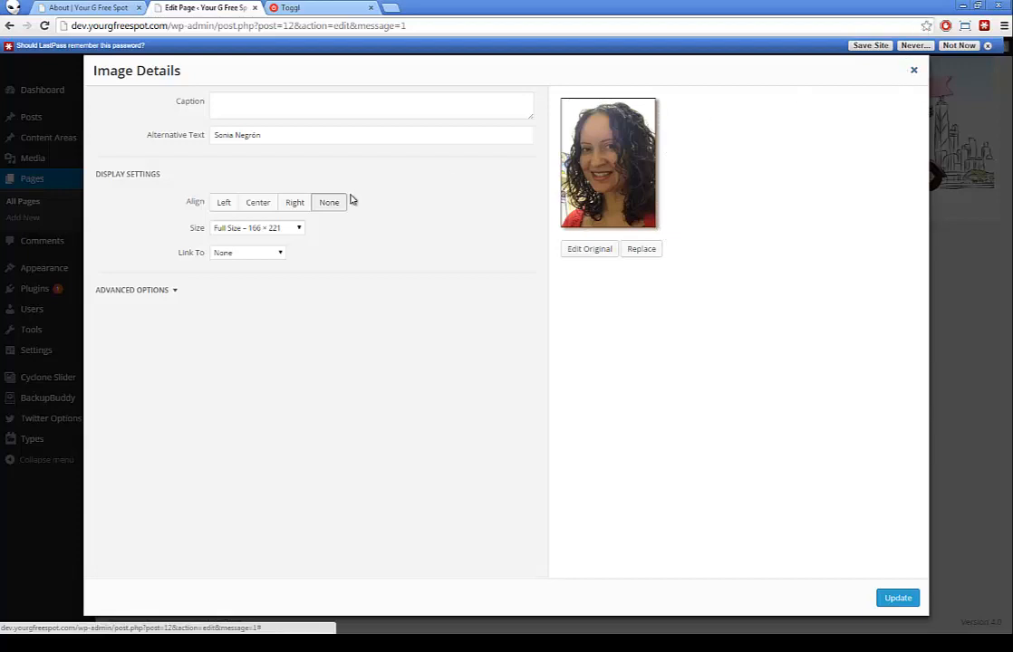
{"action": "left_click", "coordinate": [914, 71]}
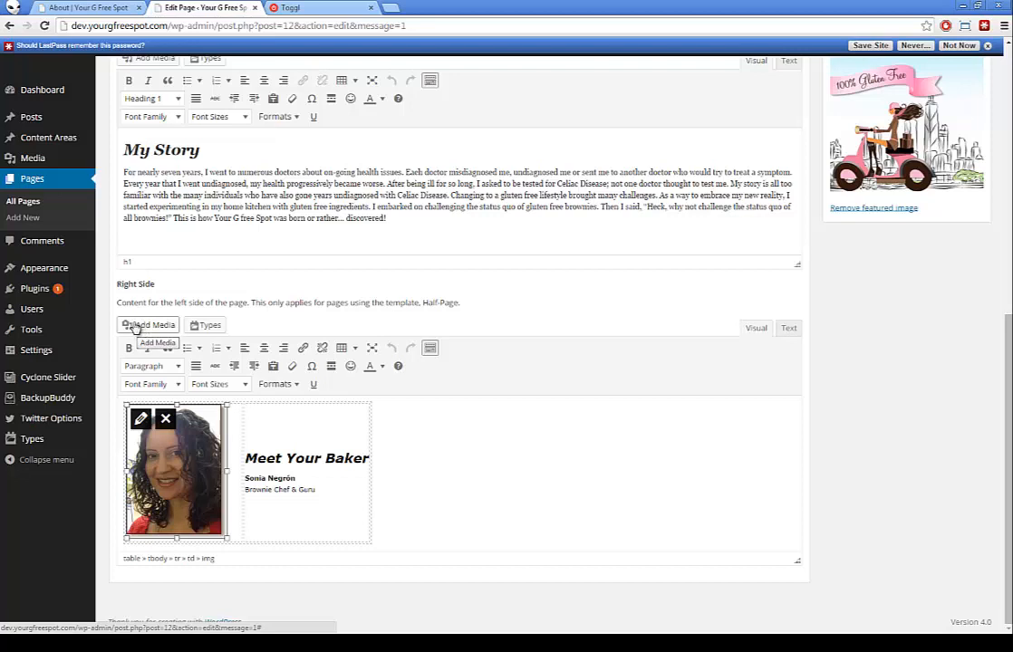
View the live site's Home page and return to its About page.
{"action": "left_click", "coordinate": [449, 212]}
{"action": "left_click", "coordinate": [145, 8]}
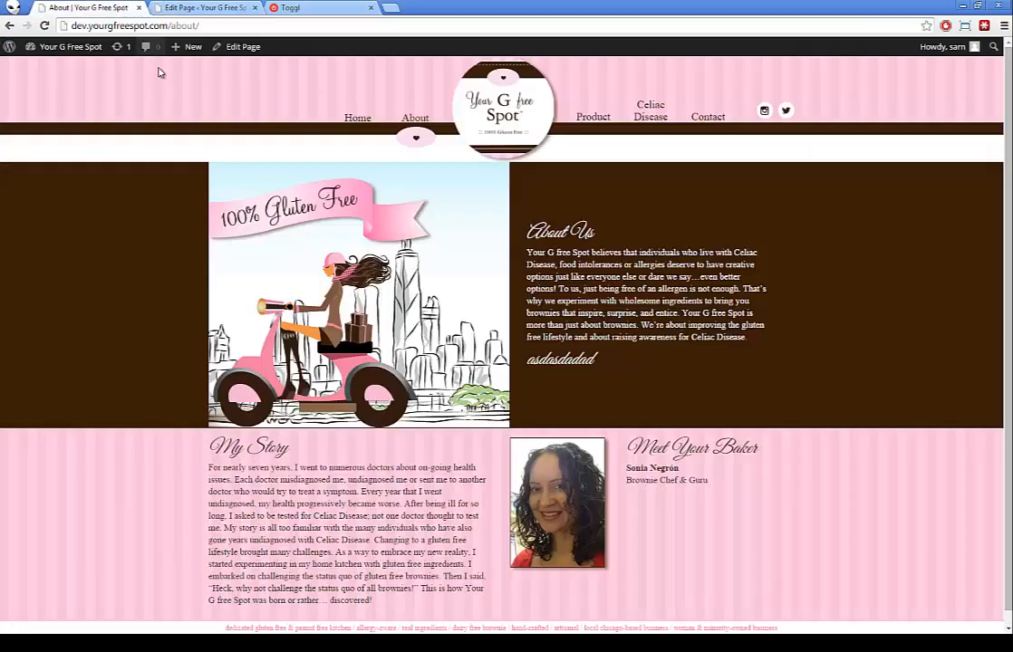
{"action": "left_click", "coordinate": [358, 119]}
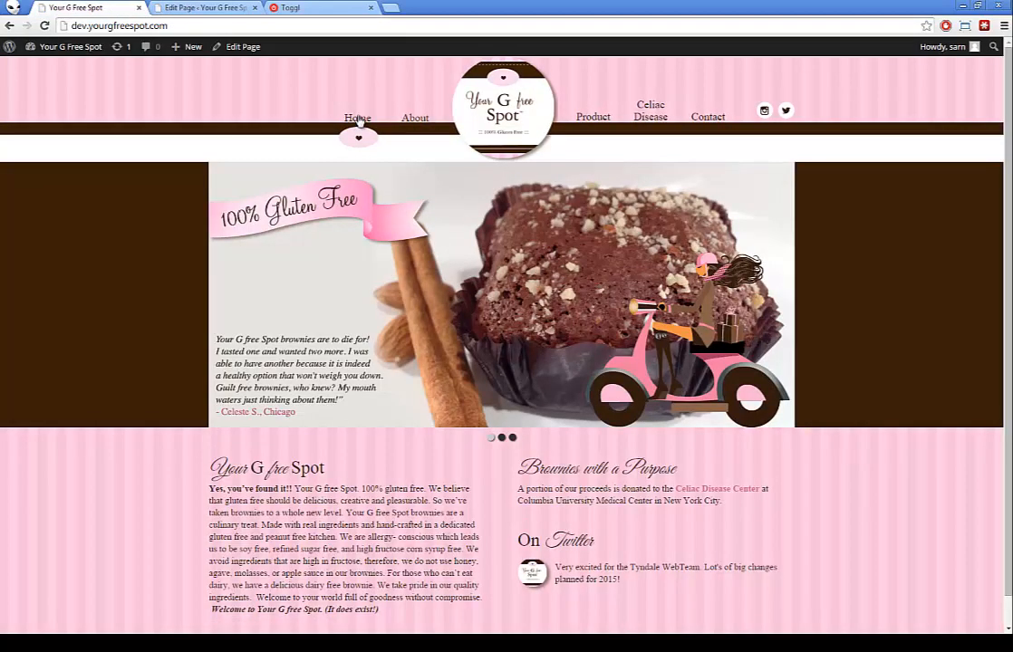
{"action": "left_click", "coordinate": [182, 7]}
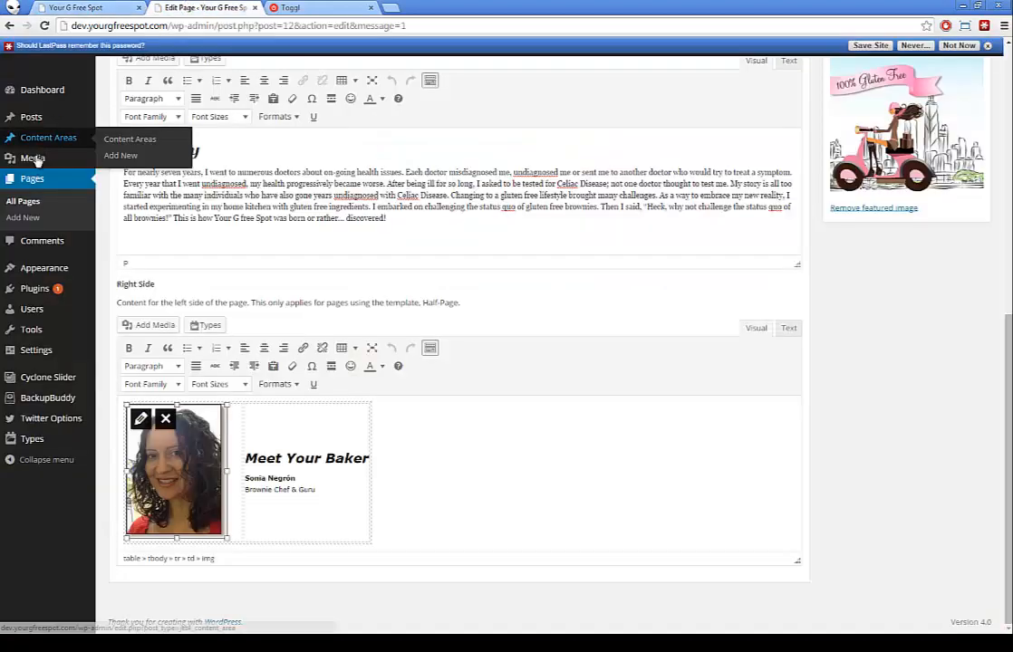
{"action": "left_click", "coordinate": [81, 7]}
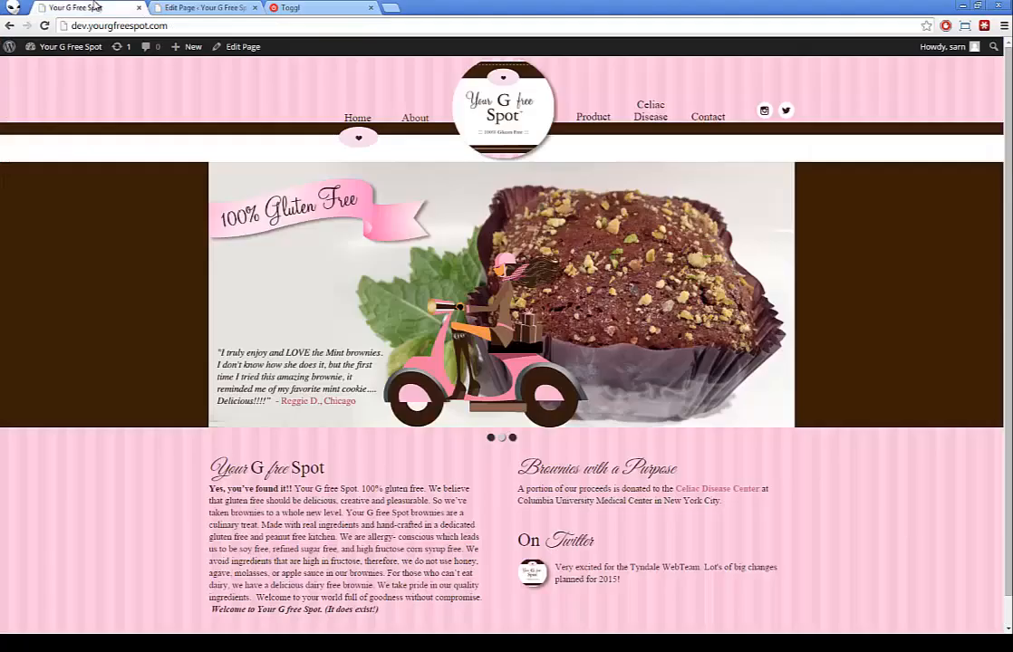
{"action": "left_click", "coordinate": [415, 127]}
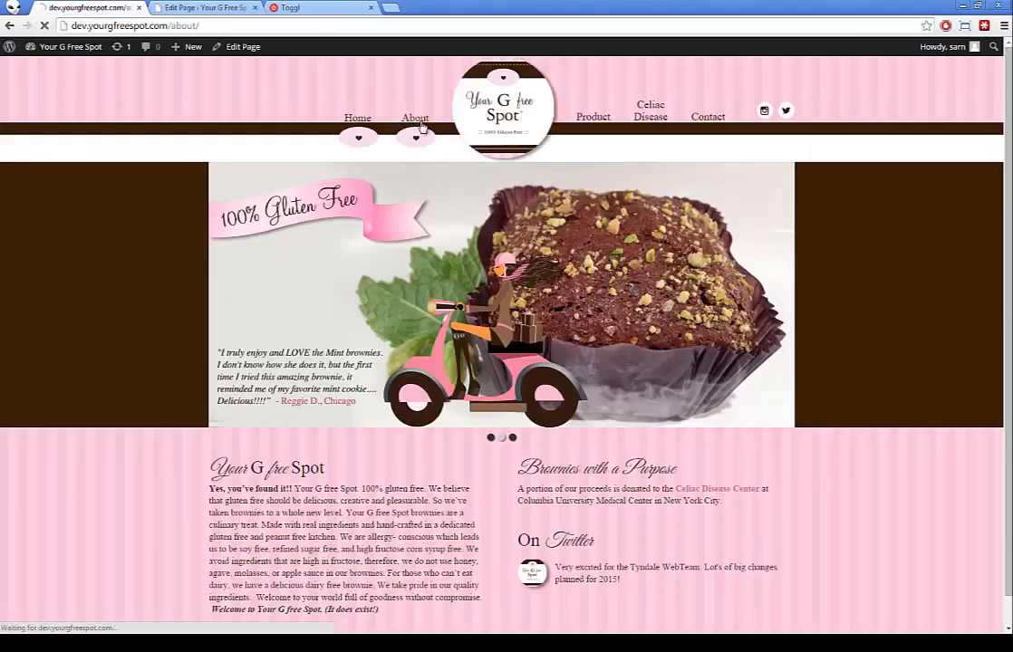
Update the About page without the sample heading and reload the live About page.
{"action": "left_click", "coordinate": [209, 8]}
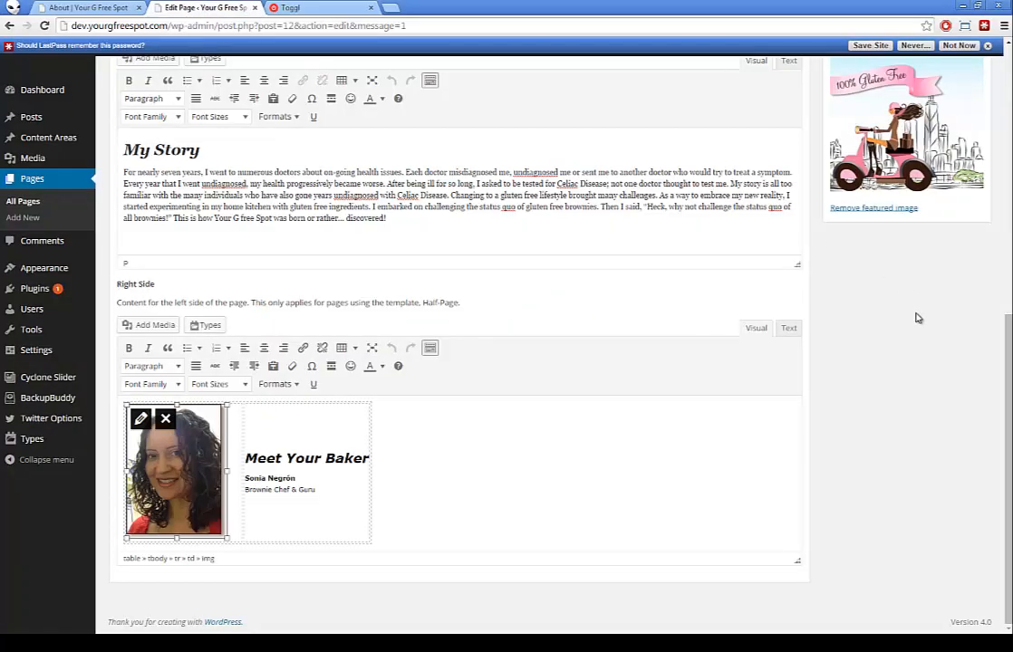
{"action": "scroll", "coordinate": [917, 317], "scroll_direction": "up", "scroll_amount": 10}
{"action": "left_click", "coordinate": [960, 272]}
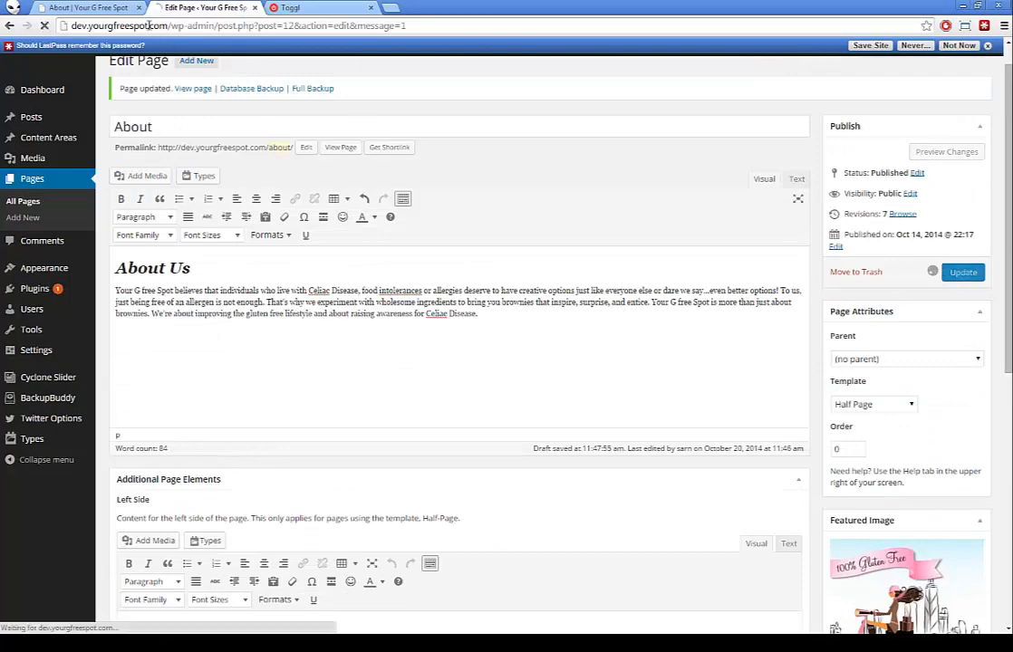
{"action": "left_click", "coordinate": [86, 7]}
{"action": "key", "text": "F5"}
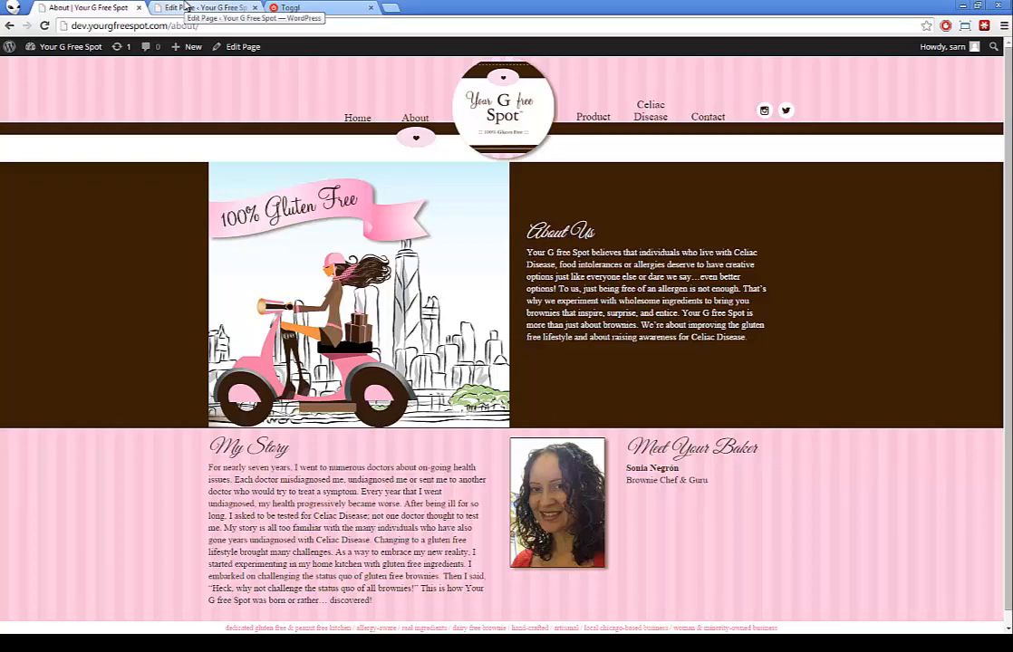
Open the live Home page and bring up the list of all pages in the site admin.
{"action": "left_click", "coordinate": [357, 118]}
{"action": "left_click", "coordinate": [191, 8]}
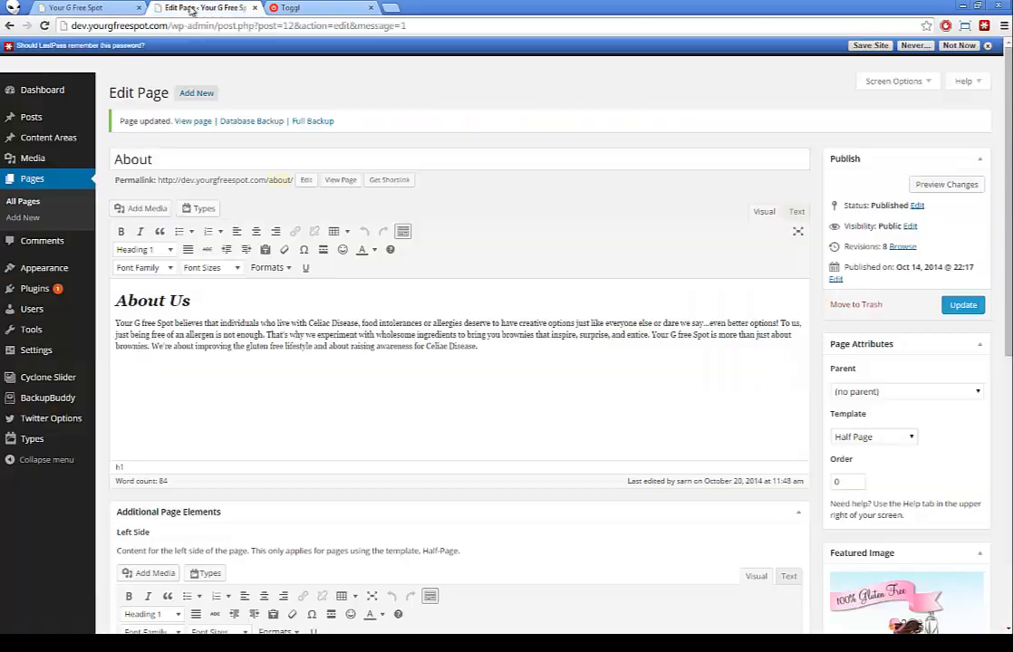
{"action": "left_click", "coordinate": [23, 202]}
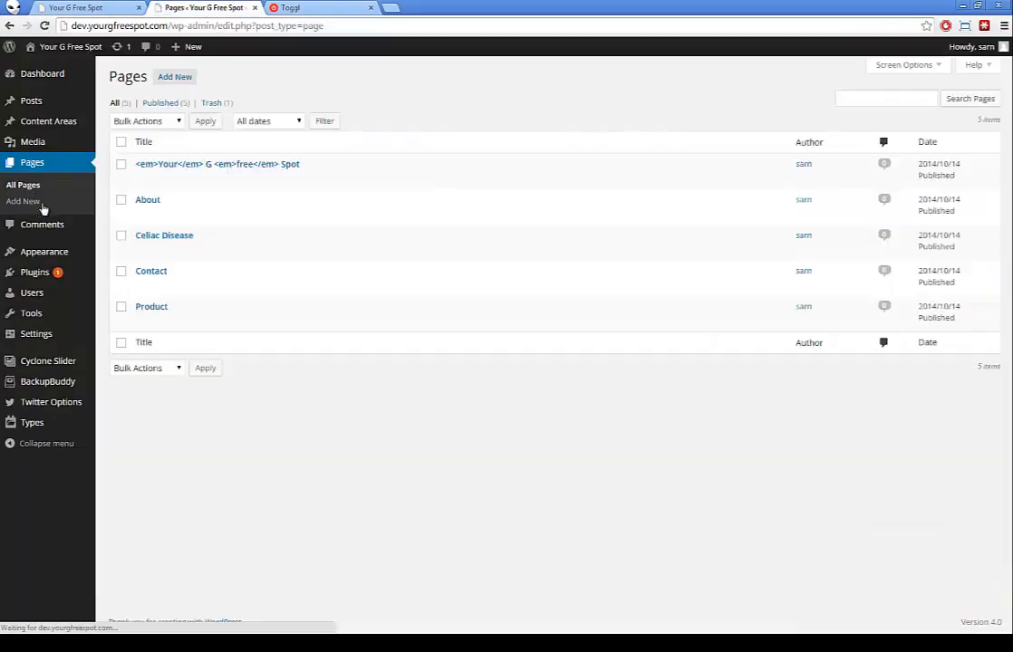
View the About, Product, Celiac Disease and Contact pages on the live site and return to its Home page.
{"action": "left_click", "coordinate": [72, 8]}
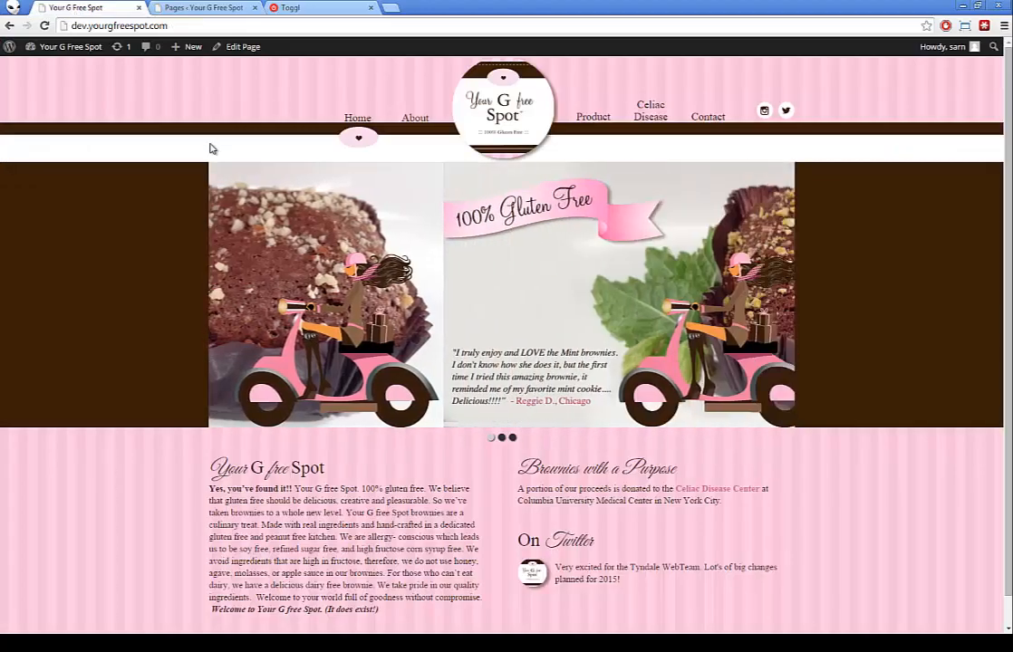
{"action": "left_click", "coordinate": [415, 118]}
{"action": "left_click", "coordinate": [592, 116]}
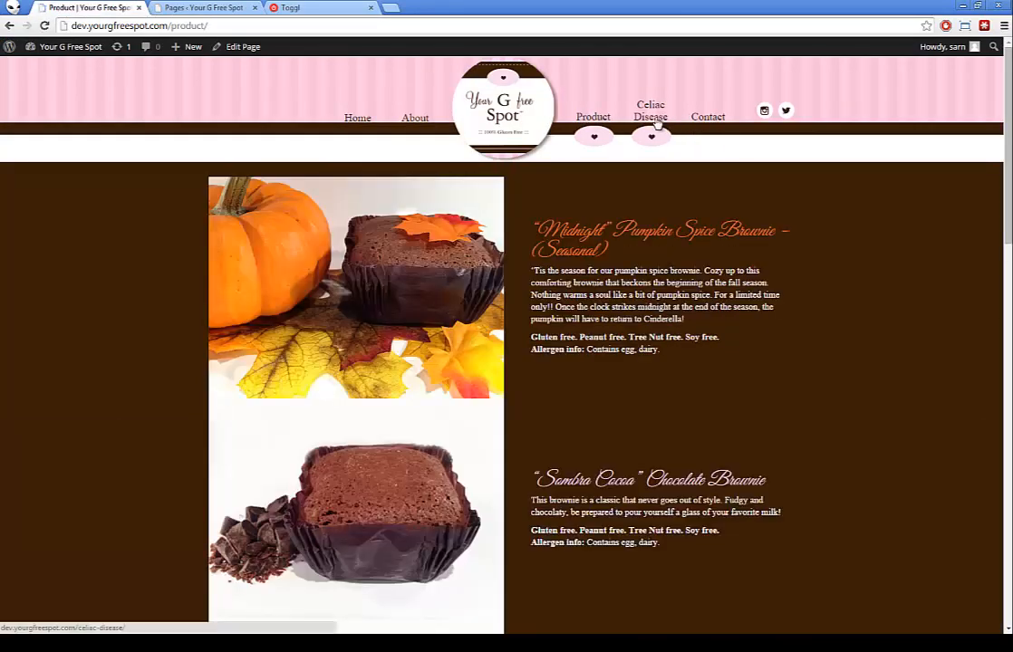
{"action": "left_click", "coordinate": [652, 116]}
{"action": "left_click", "coordinate": [713, 121]}
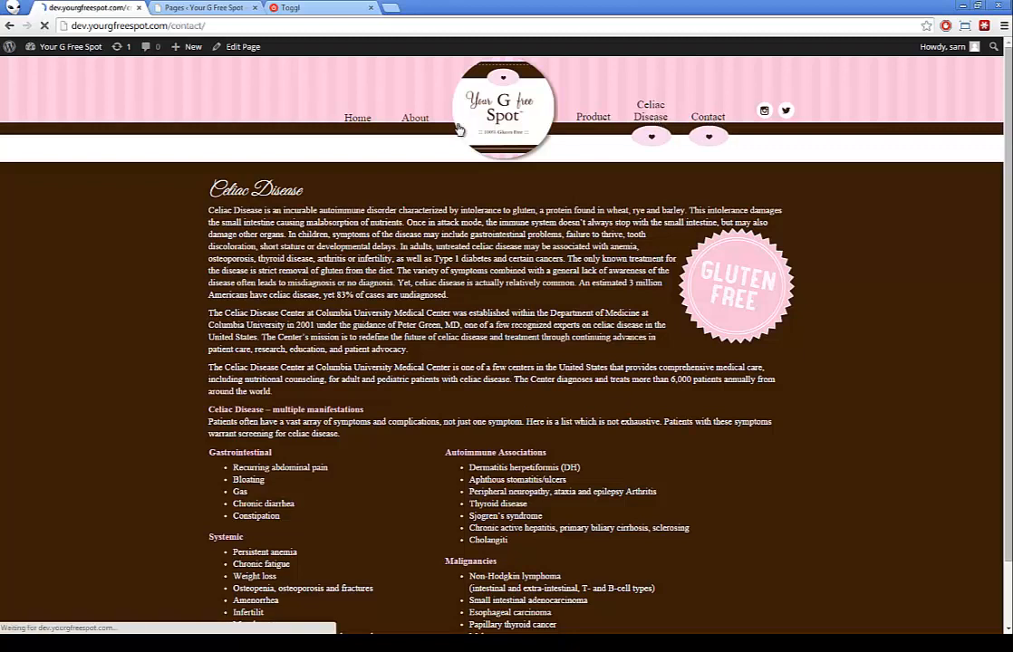
{"action": "left_click", "coordinate": [361, 119]}
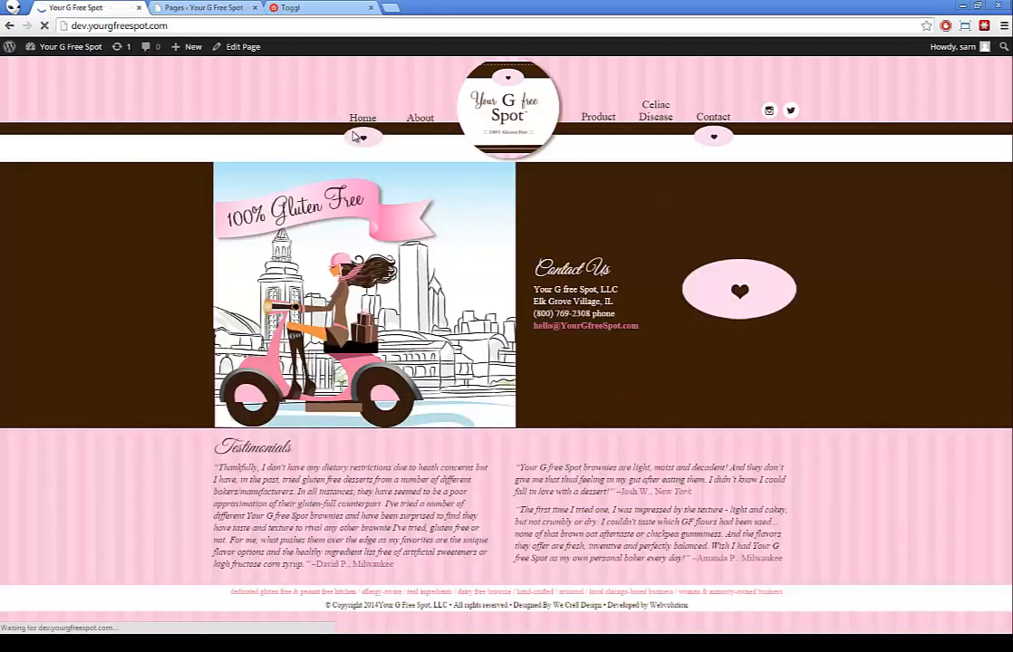
Open the Home page for editing in the site admin and view the slider and content on the live Home page.
{"action": "left_click", "coordinate": [204, 7]}
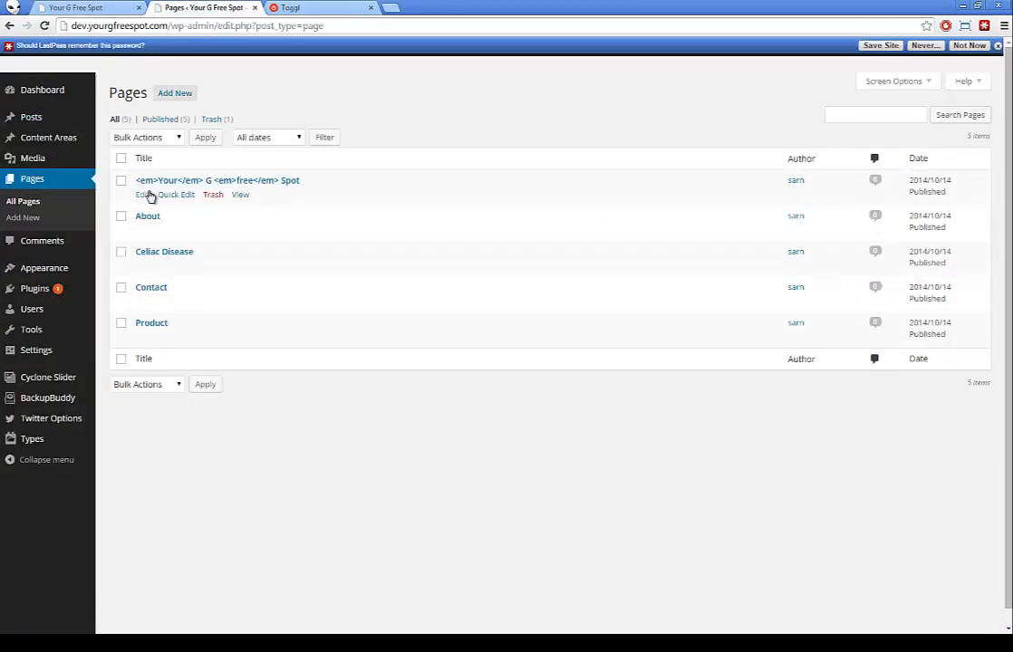
{"action": "left_click", "coordinate": [148, 194]}
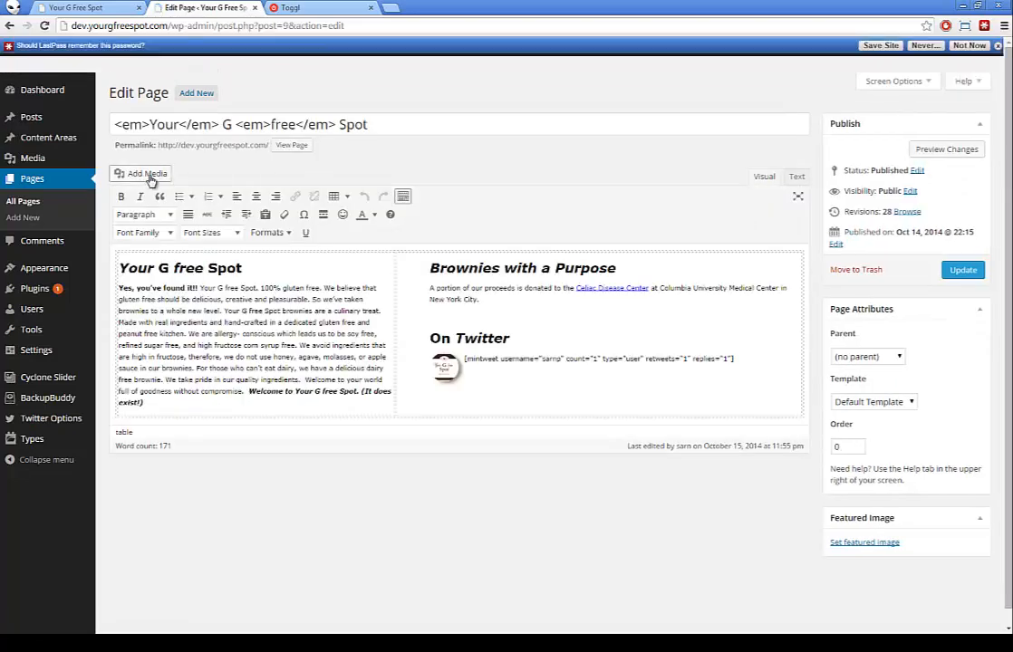
{"action": "left_click", "coordinate": [82, 8]}
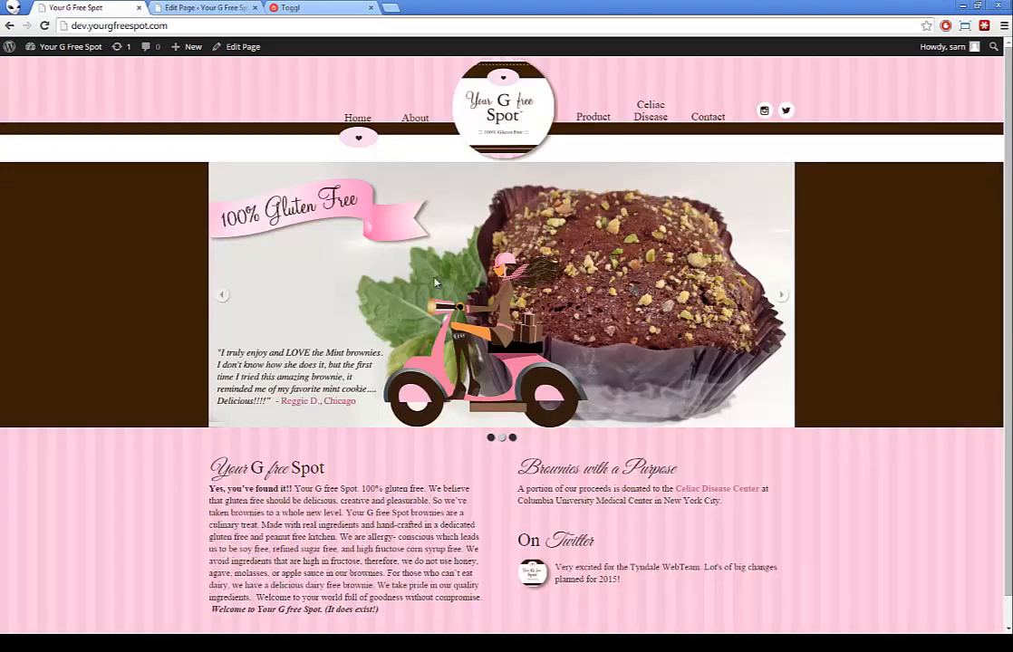
{"action": "left_click", "coordinate": [513, 438]}
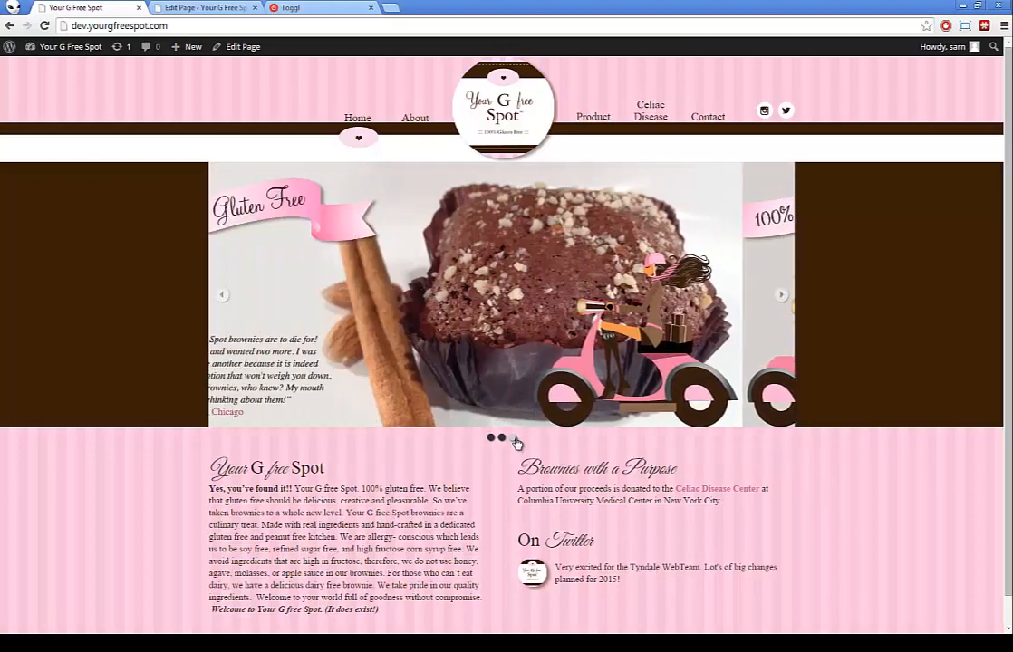
{"action": "scroll", "coordinate": [334, 402], "scroll_direction": "down", "scroll_amount": 1}
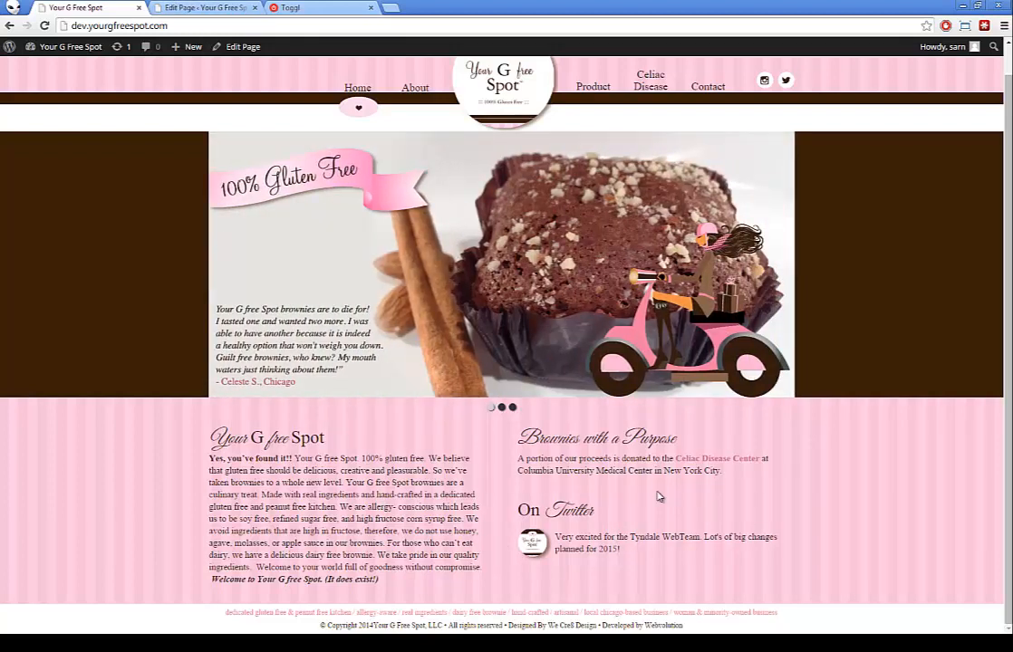
Compare the "Your G free Spot" text on the live Home page with the editor and highlight its closing welcome sentence.
{"action": "left_click", "coordinate": [205, 6]}
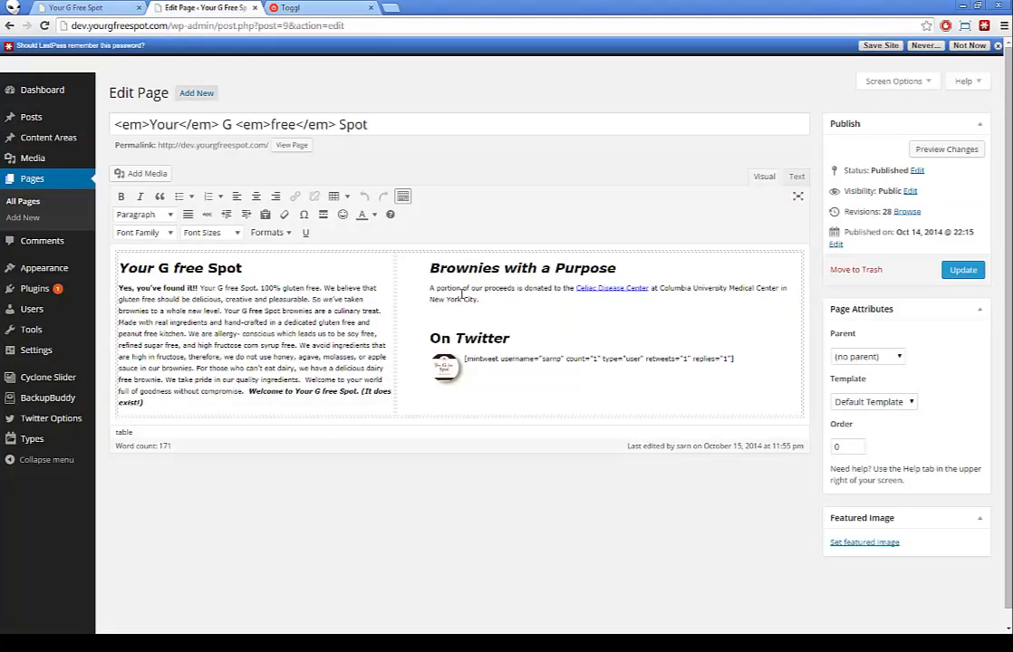
{"action": "left_click", "coordinate": [76, 7]}
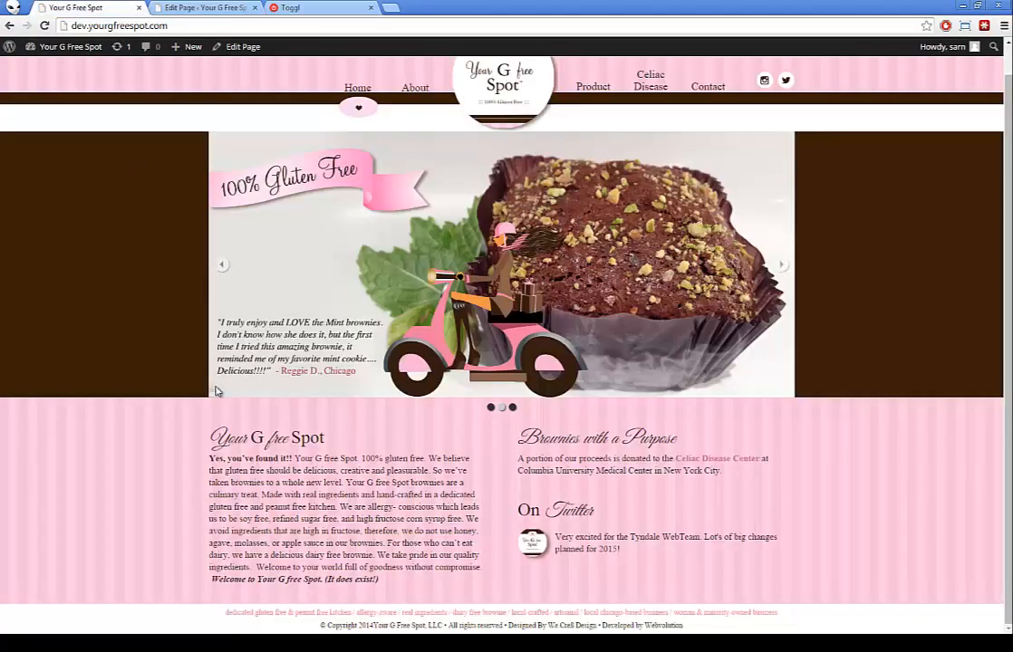
{"action": "left_click_drag", "start_coordinate": [210, 433], "coordinate": [281, 458]}
{"action": "left_click", "coordinate": [205, 6]}
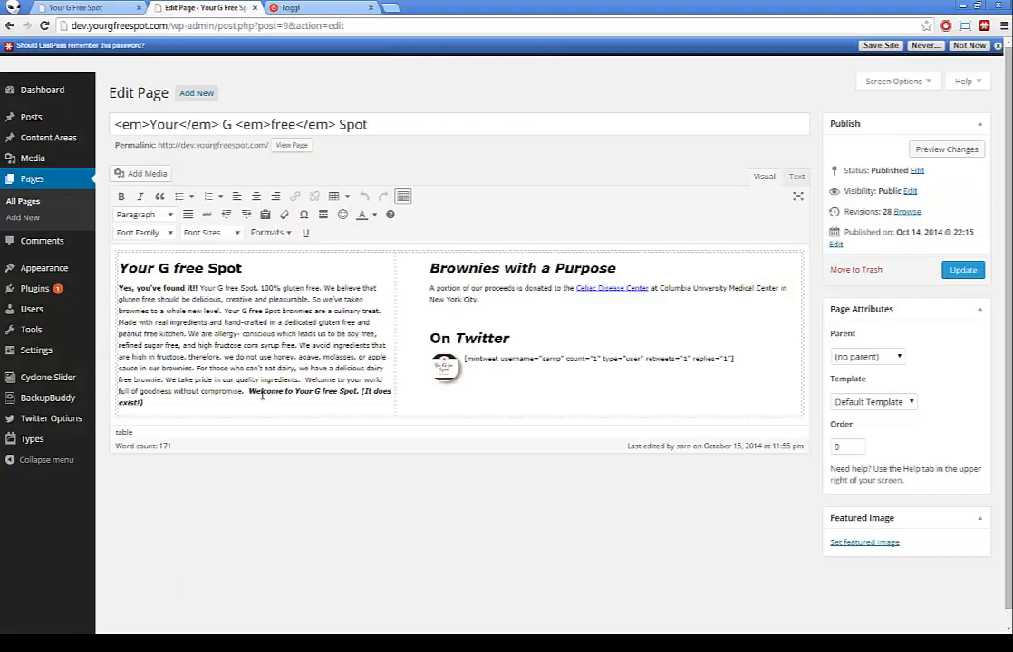
{"action": "left_click", "coordinate": [264, 393]}
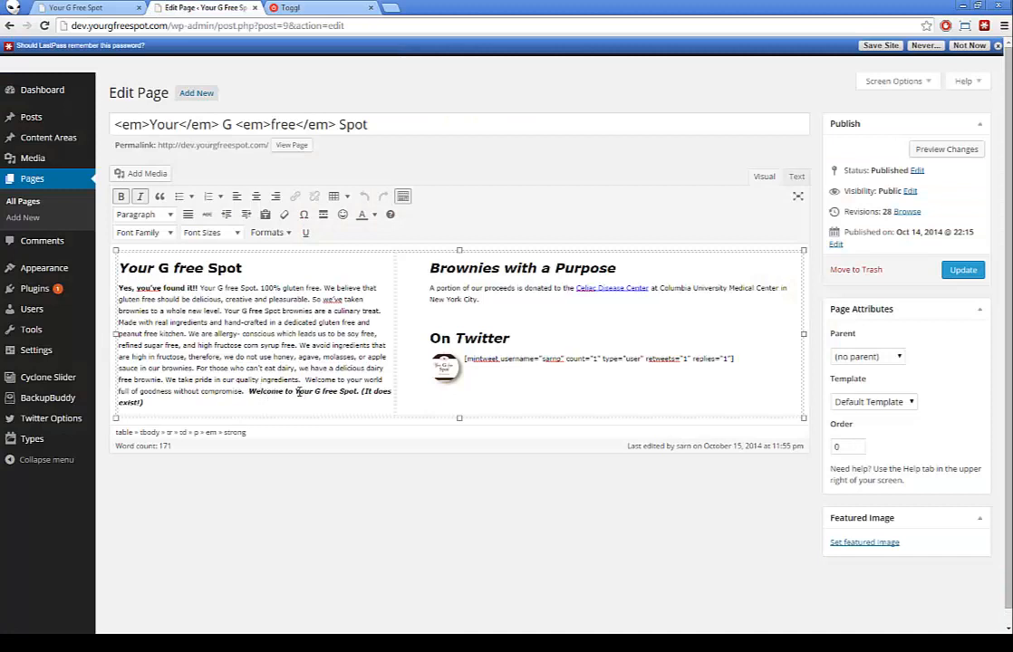
{"action": "left_click_drag", "start_coordinate": [252, 392], "coordinate": [143, 402]}
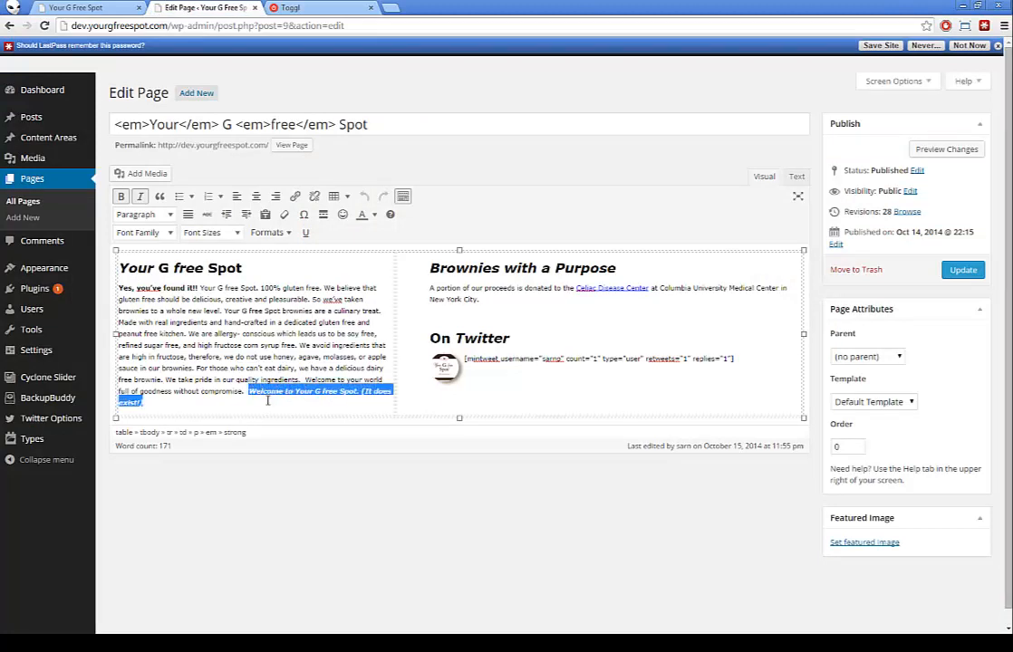
Compare the live "Brownies with a Purpose" and "On Twitter" sections with their content in the Home page editor.
{"action": "left_click", "coordinate": [76, 7]}
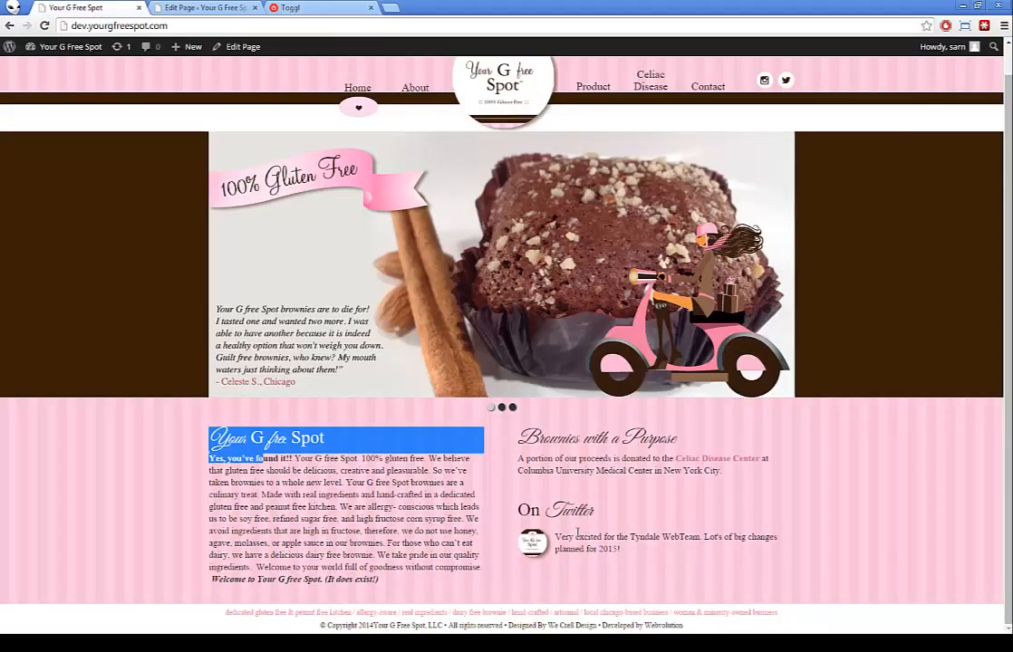
{"action": "left_click", "coordinate": [177, 7]}
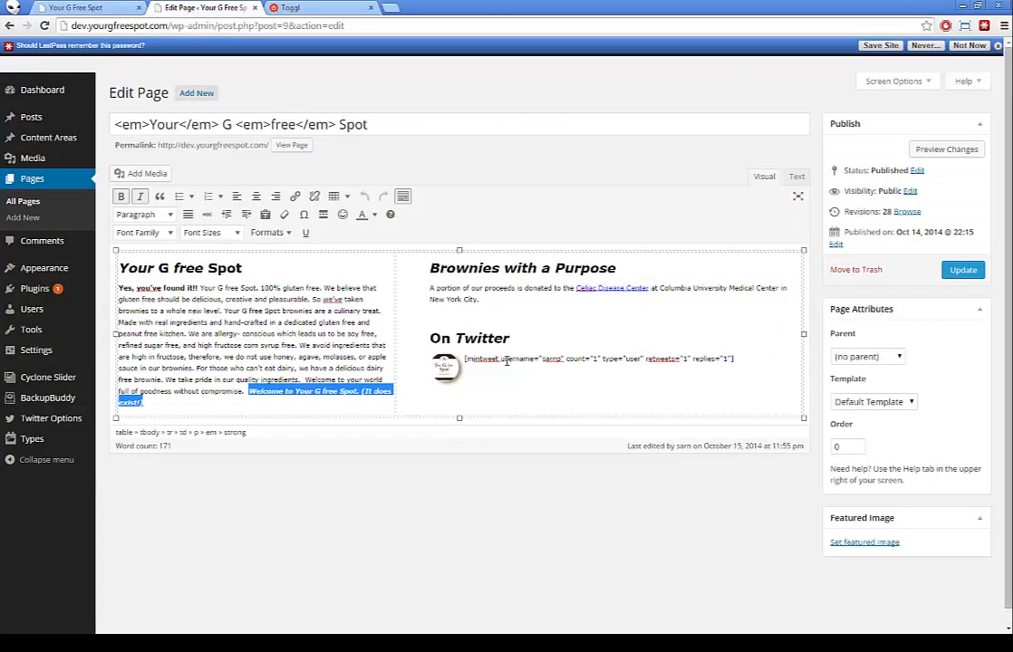
{"action": "left_click", "coordinate": [487, 269]}
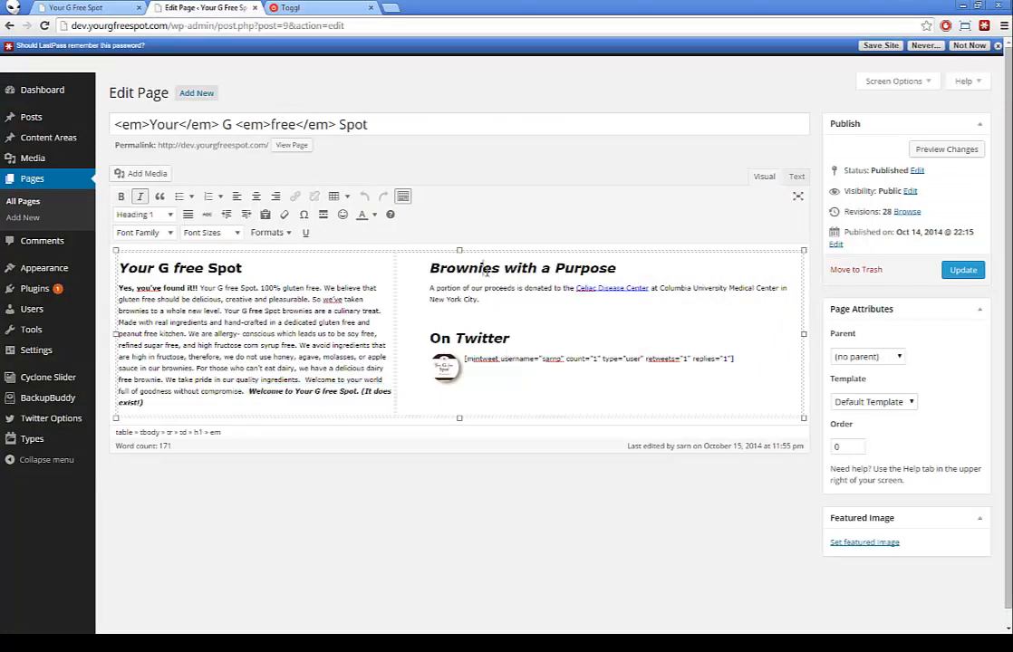
View the live Product page and open the Product page for editing from the list of all pages.
{"action": "left_click", "coordinate": [80, 7]}
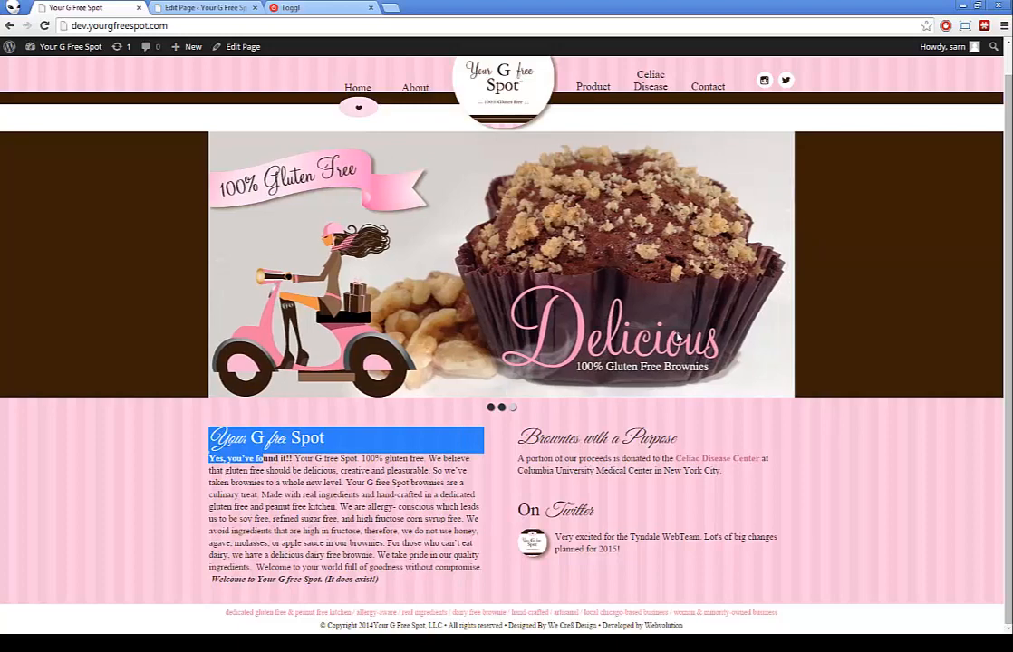
{"action": "left_click", "coordinate": [600, 94]}
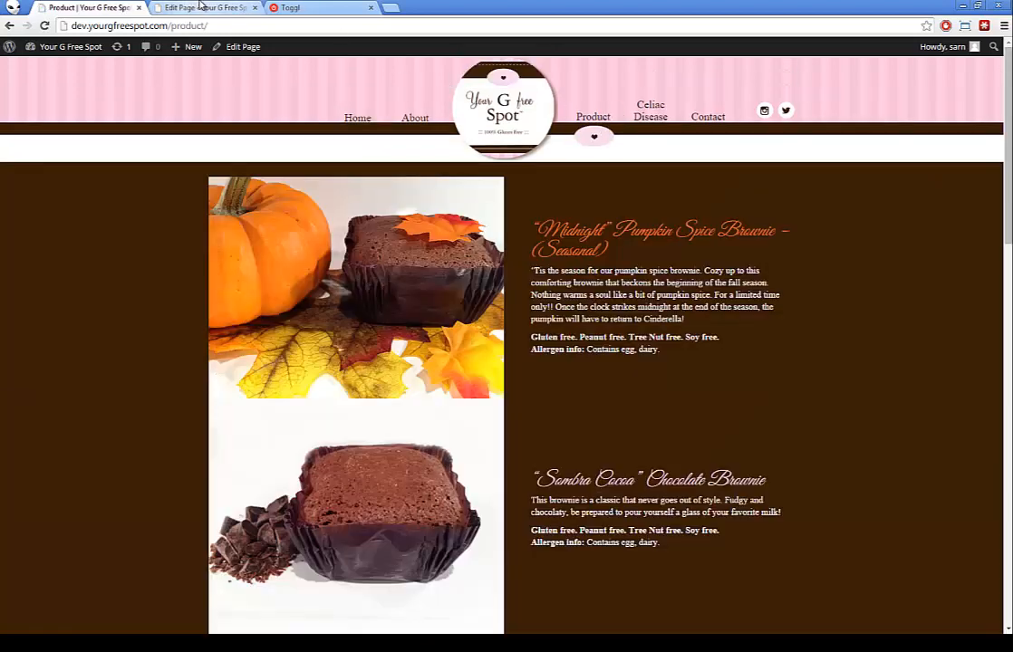
{"action": "left_click", "coordinate": [242, 7]}
{"action": "left_click", "coordinate": [24, 202]}
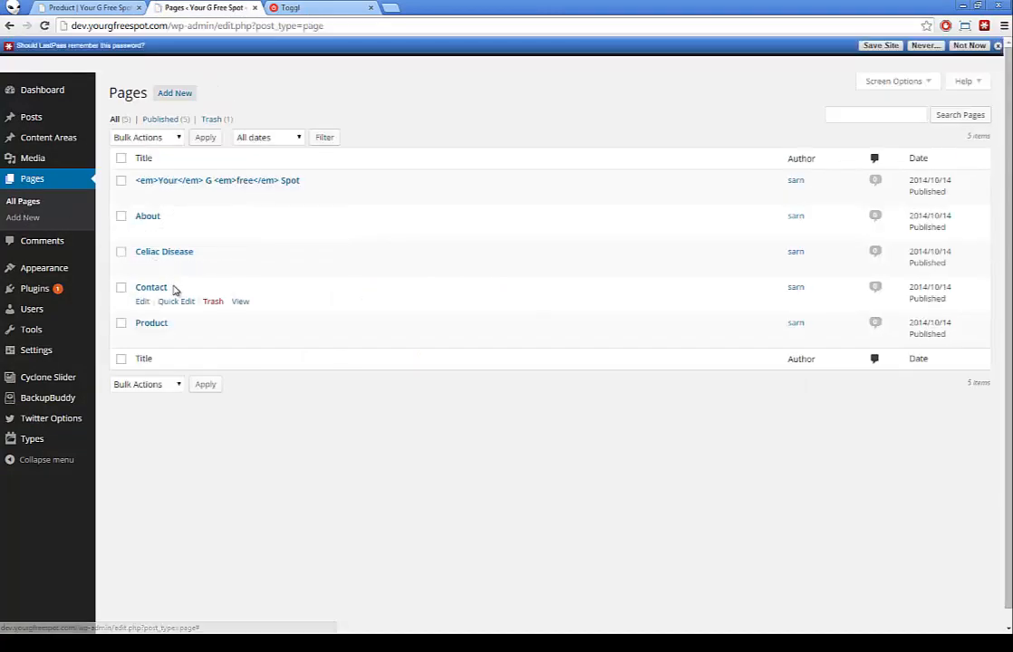
{"action": "left_click", "coordinate": [143, 337]}
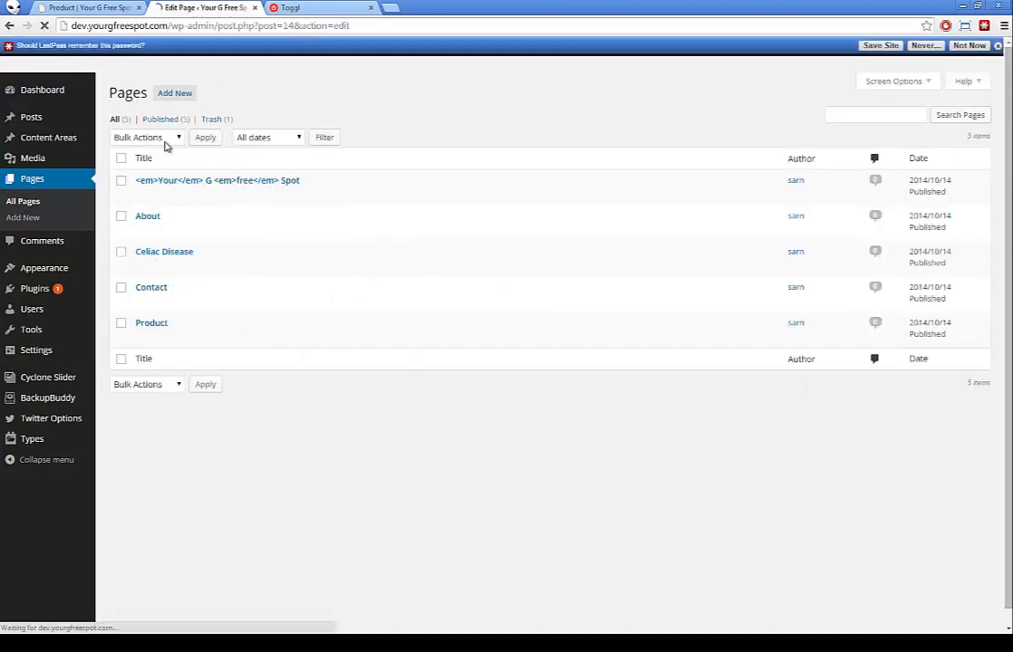
Look through the brownie rows in the Product editor, view the pumpkin spice brownie photo's image details, and close them.
{"action": "scroll", "coordinate": [316, 286], "scroll_direction": "down", "scroll_amount": 2}
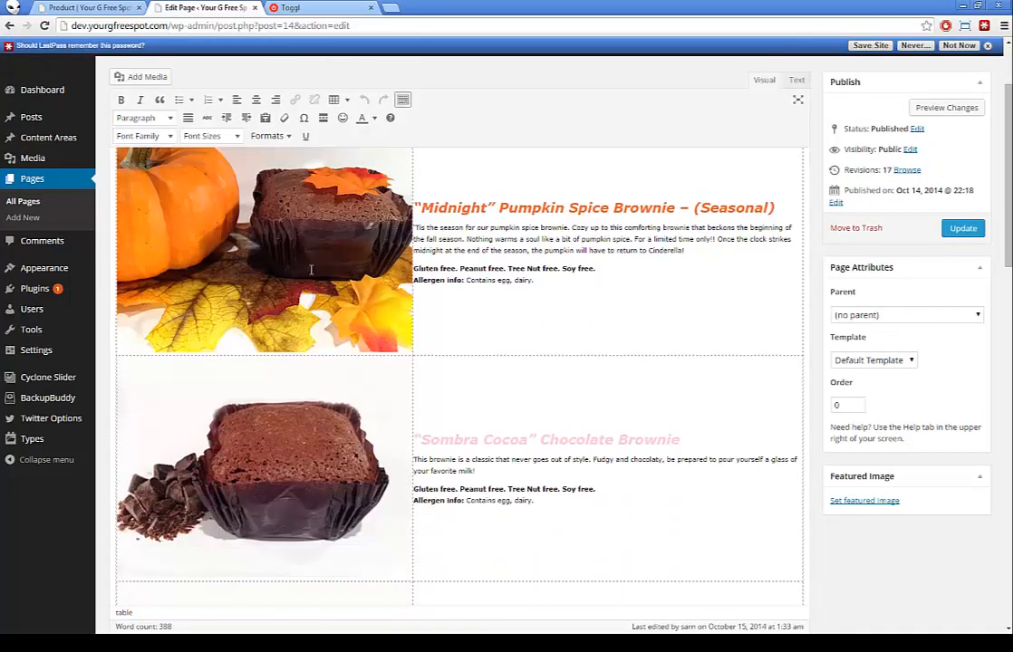
{"action": "scroll", "coordinate": [243, 403], "scroll_direction": "down", "scroll_amount": 13}
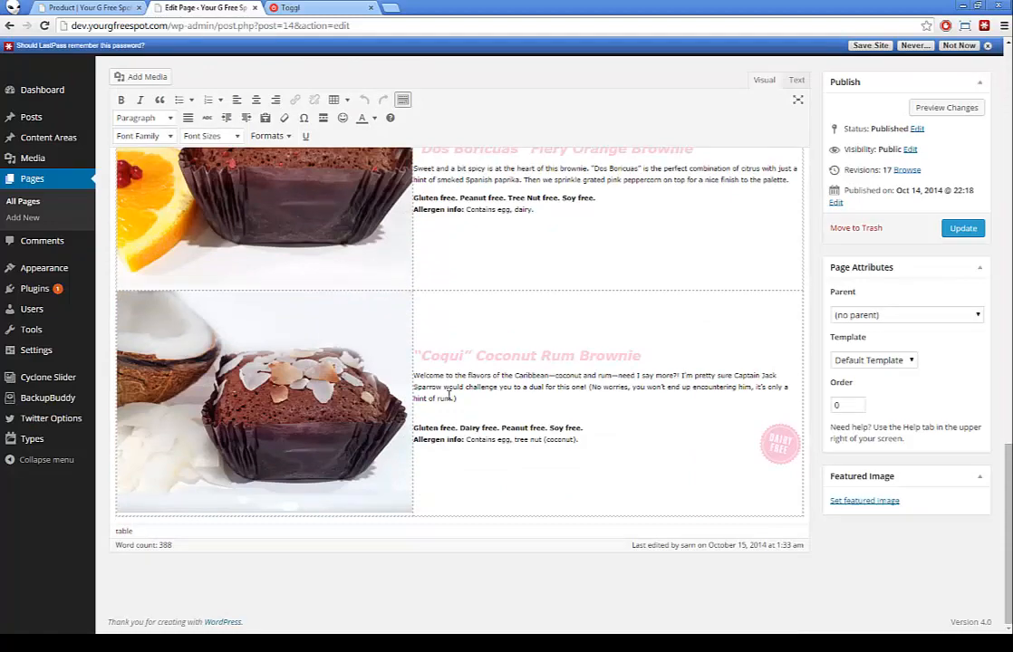
{"action": "scroll", "coordinate": [481, 360], "scroll_direction": "up", "scroll_amount": 15}
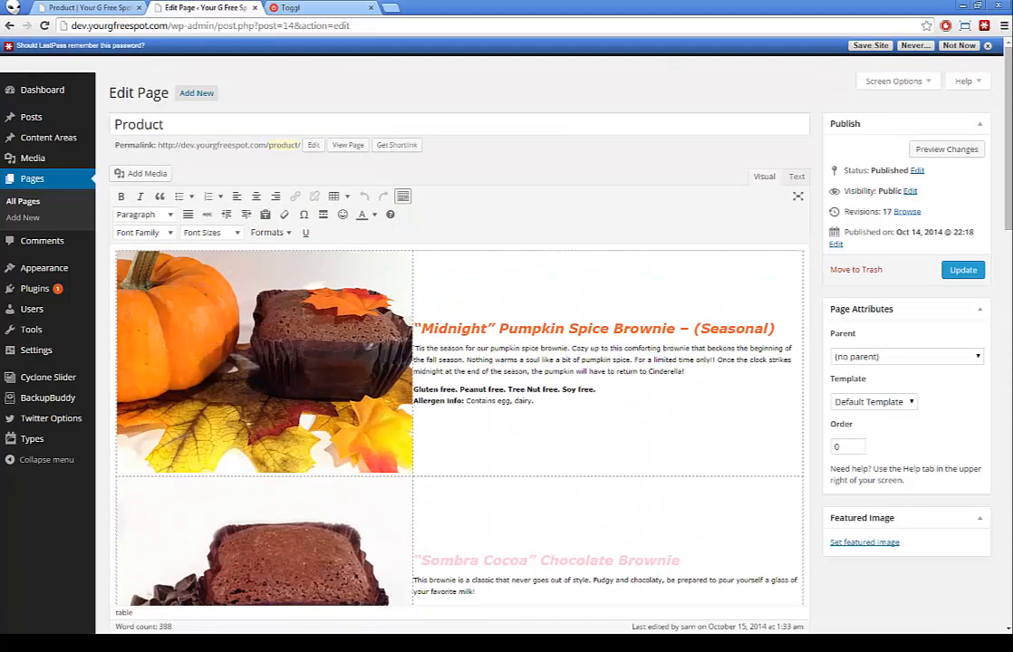
{"action": "left_click", "coordinate": [250, 270]}
{"action": "left_click", "coordinate": [130, 267]}
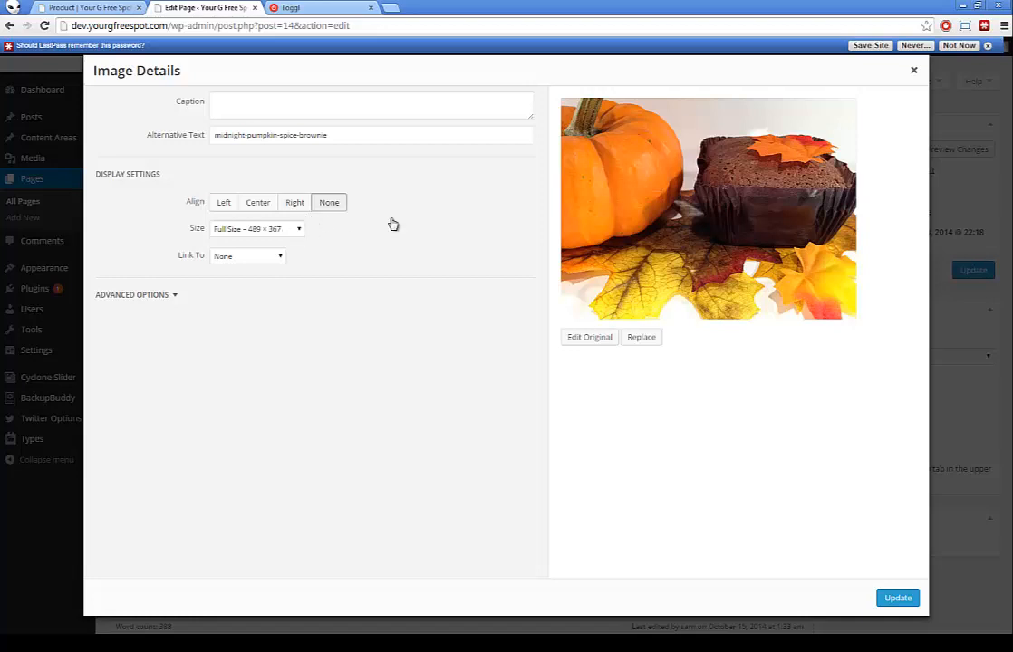
{"action": "left_click", "coordinate": [914, 70]}
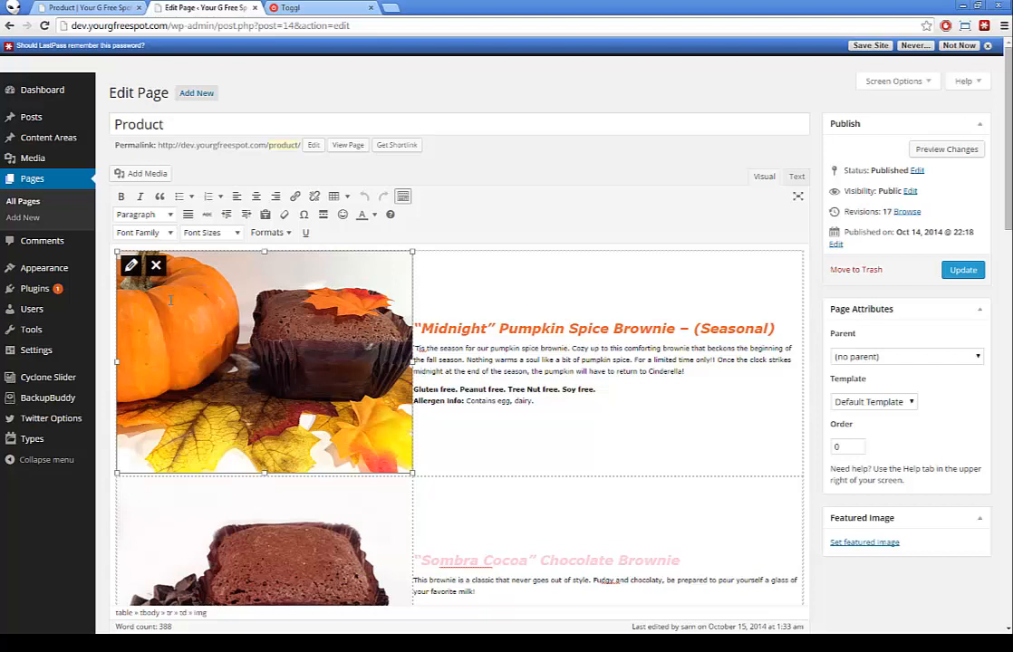
Delete the pumpkin spice brownie photo, try the media upload area for a replacement, and close it without inserting anything.
{"action": "left_click", "coordinate": [155, 266]}
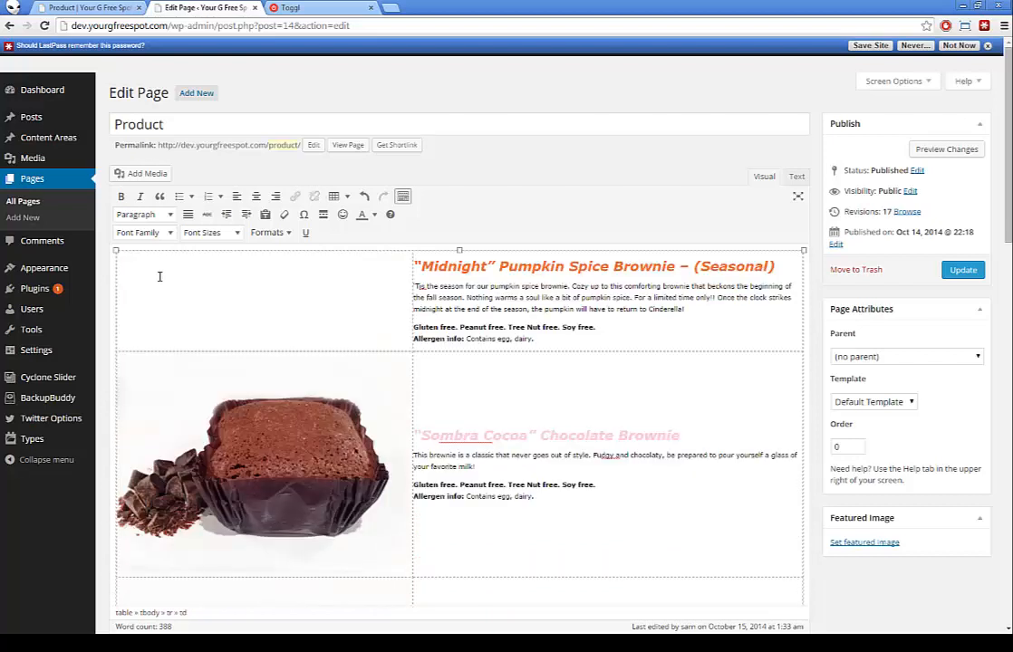
{"action": "left_click", "coordinate": [145, 175]}
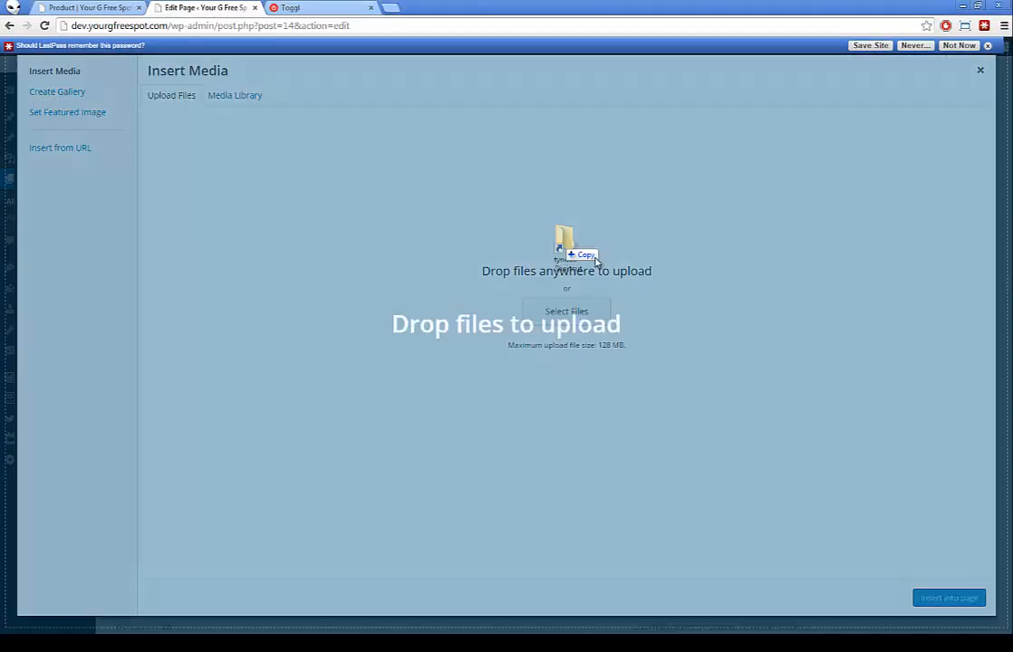
{"action": "left_click_drag", "start_coordinate": [563, 241], "coordinate": [625, 283]}
{"action": "left_click_drag", "start_coordinate": [545, 271], "coordinate": [2, 263]}
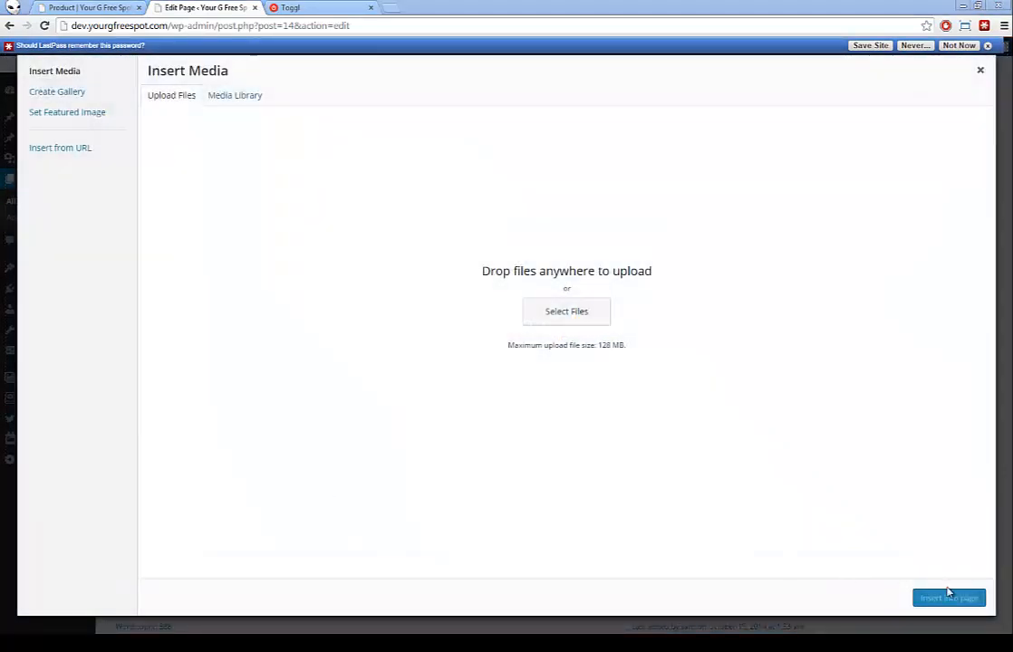
{"action": "left_click", "coordinate": [980, 70]}
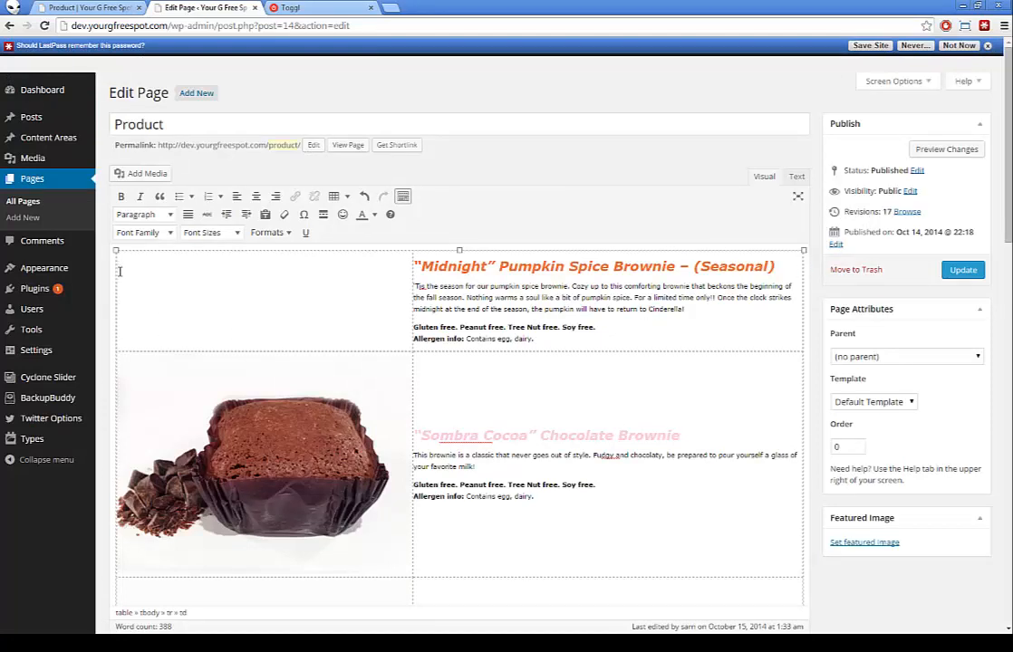
Reload the Product page editor to discard the photo removal.
{"action": "key", "text": "F5"}
{"action": "left_click", "coordinate": [499, 128]}
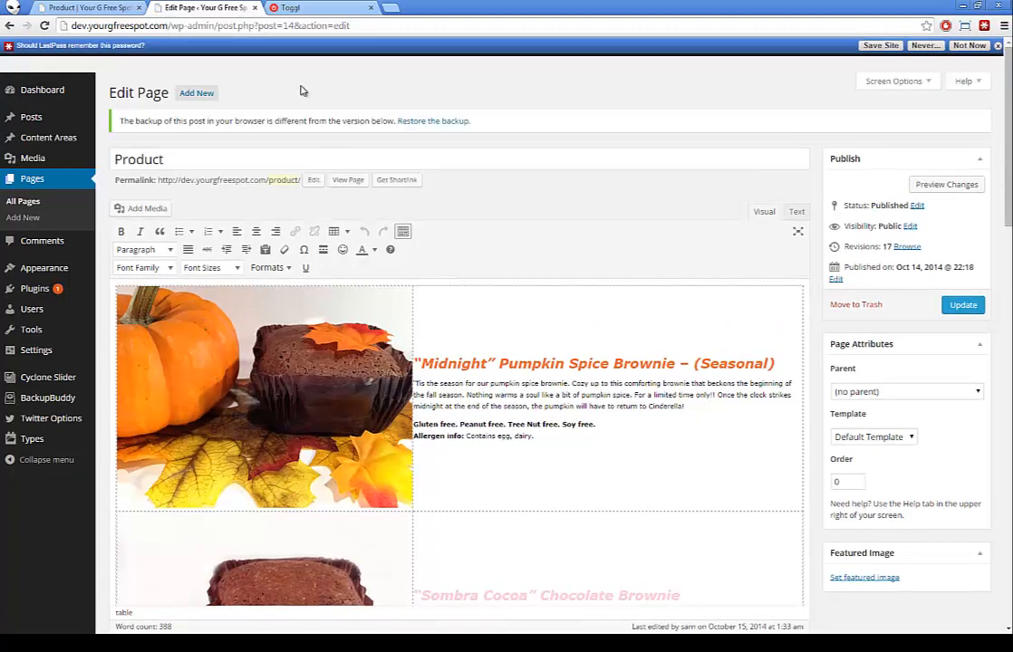
Replace the whole pumpkin spice brownie heading on the Product page, including its opening quotation mark and closing parenthesis, with "asdaadasada".
{"action": "left_click", "coordinate": [125, 15]}
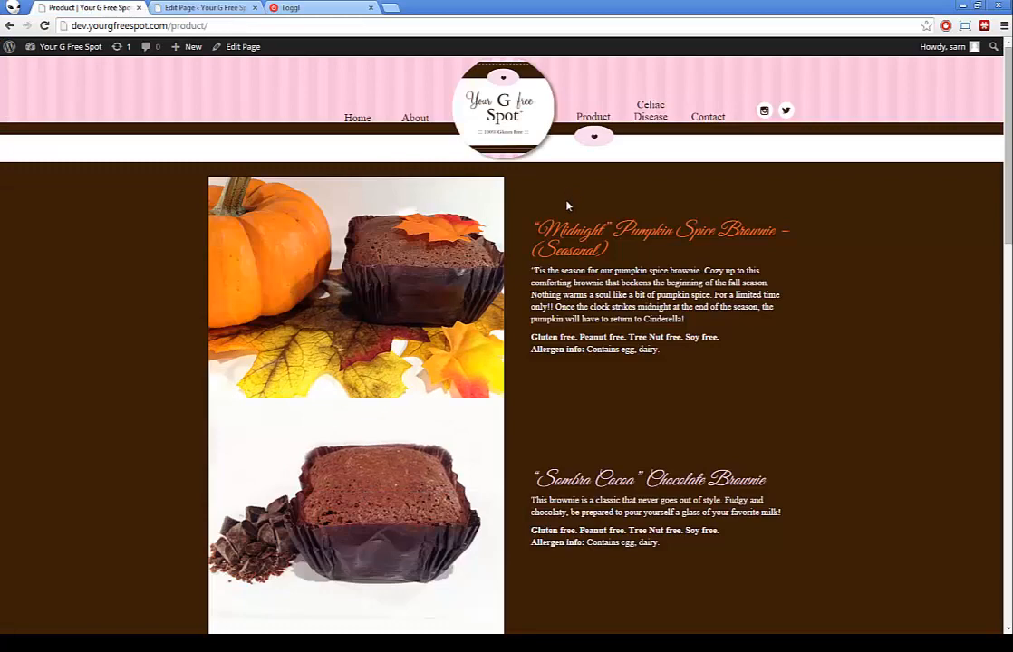
{"action": "left_click", "coordinate": [204, 8]}
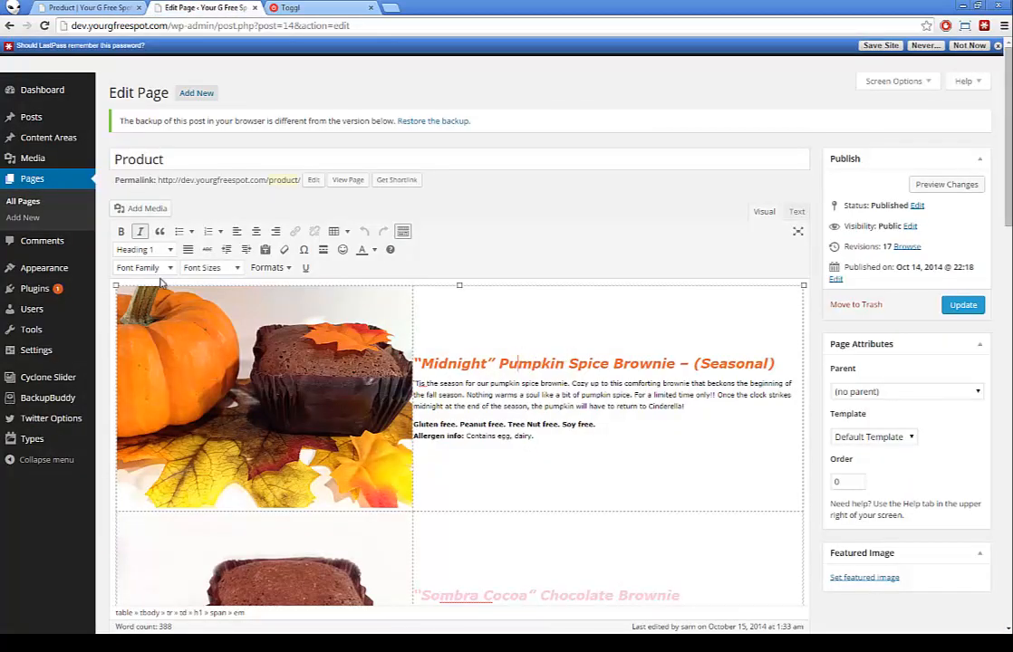
{"action": "scroll", "coordinate": [700, 328], "scroll_direction": "down", "scroll_amount": 1}
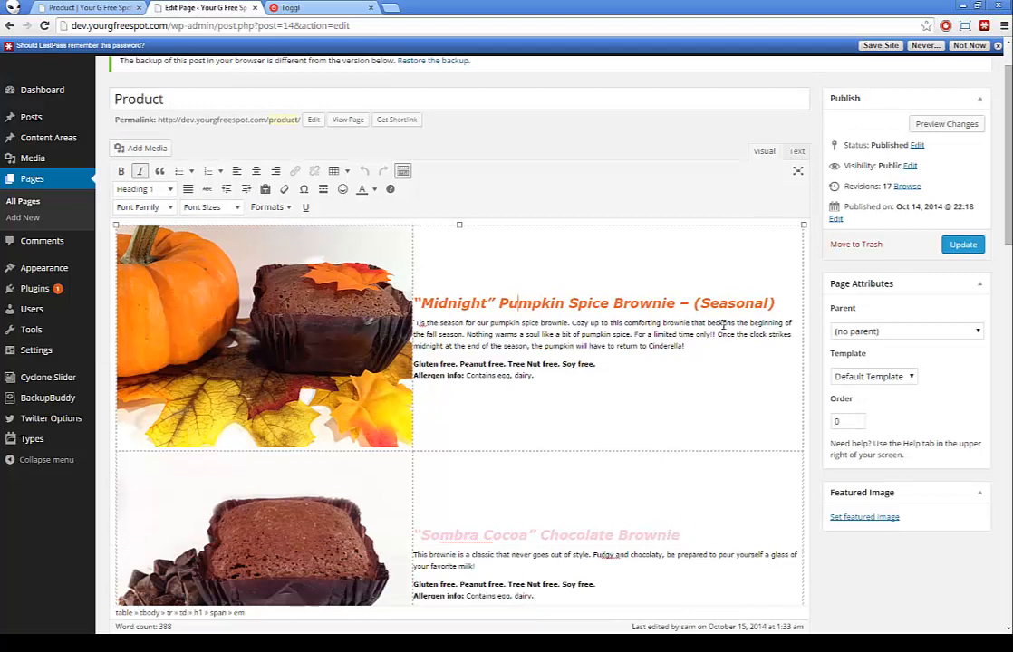
{"action": "left_click_drag", "start_coordinate": [783, 303], "coordinate": [416, 291]}
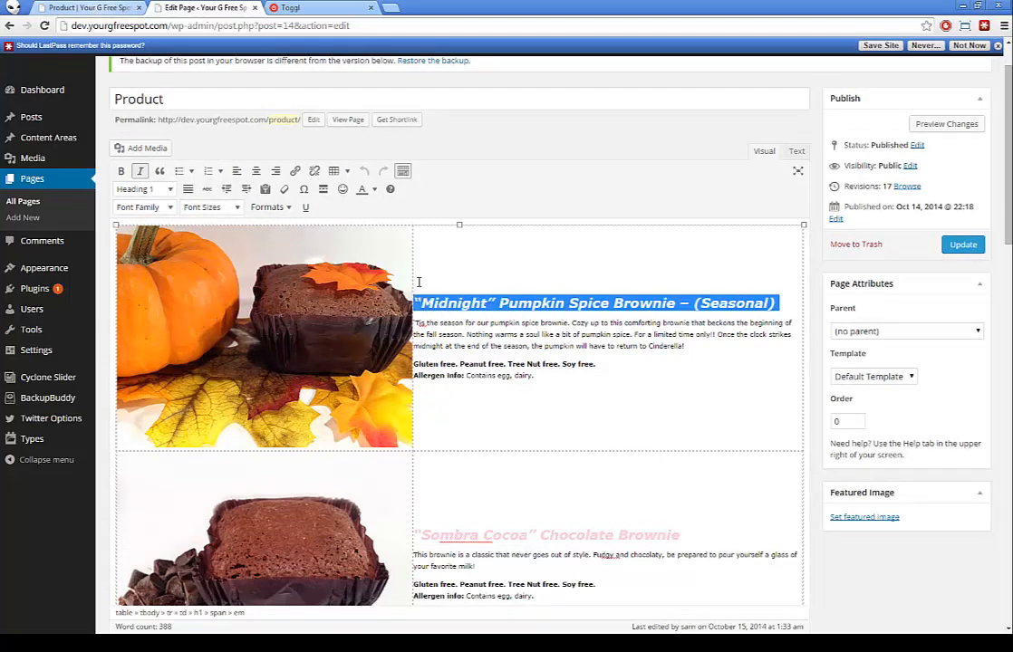
{"action": "left_click_drag", "start_coordinate": [419, 302], "coordinate": [769, 303]}
{"action": "scroll", "coordinate": [767, 305], "scroll_direction": "down", "scroll_amount": 1}
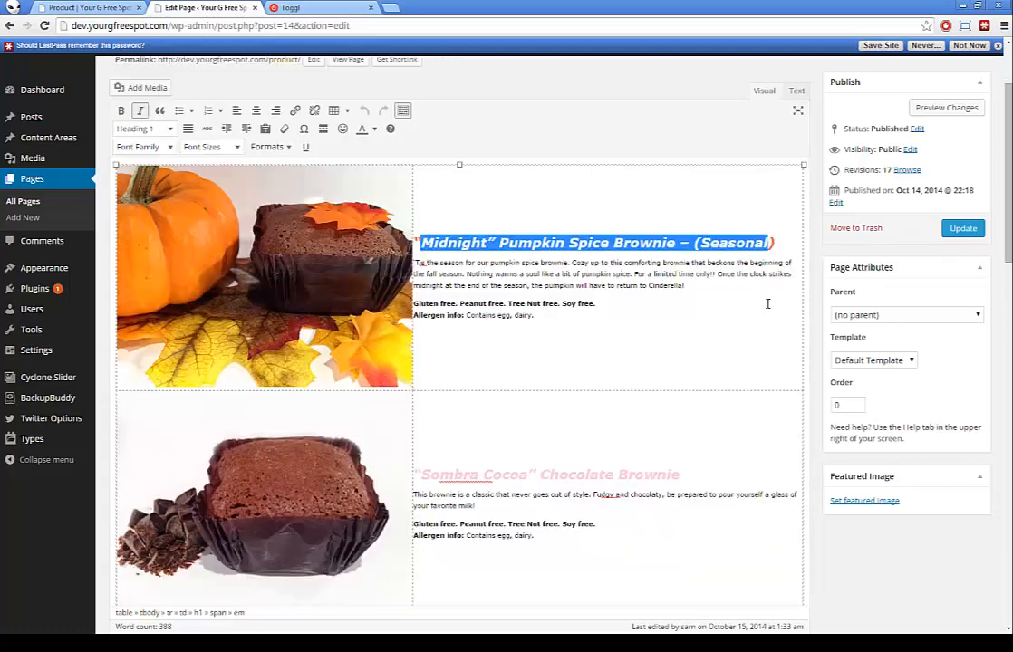
{"action": "type", "text": "asdaadasada"}
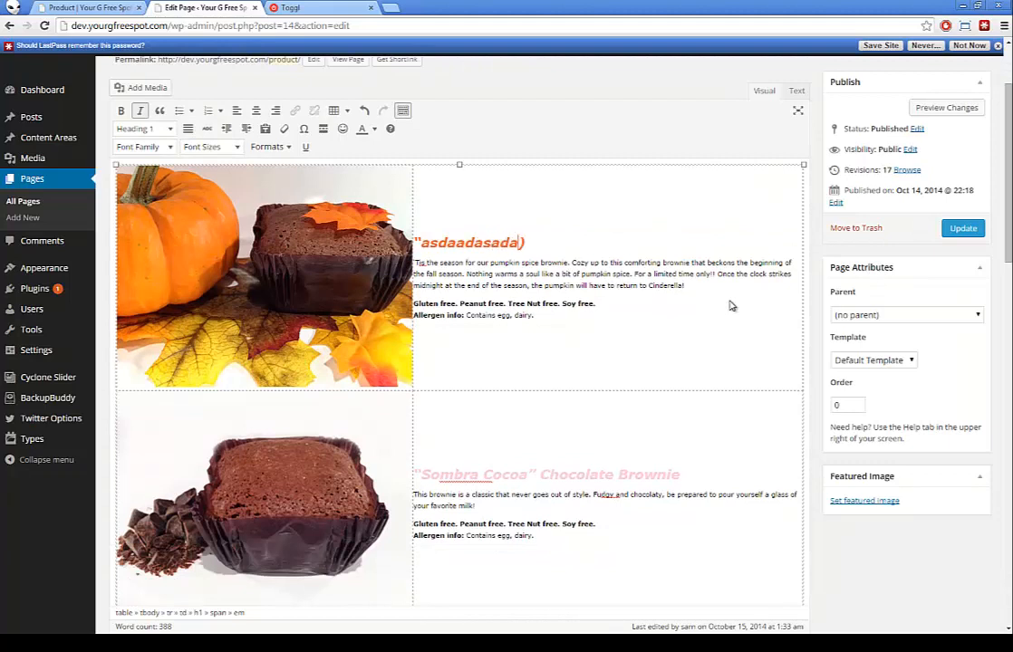
{"action": "key", "text": "Delete"}
{"action": "left_click", "coordinate": [421, 242]}
{"action": "key", "text": "BackSpace"}
Select the "asdaadasada" heading, view the custom text color settings, and close them without applying a color.
{"action": "triple_click", "coordinate": [513, 244]}
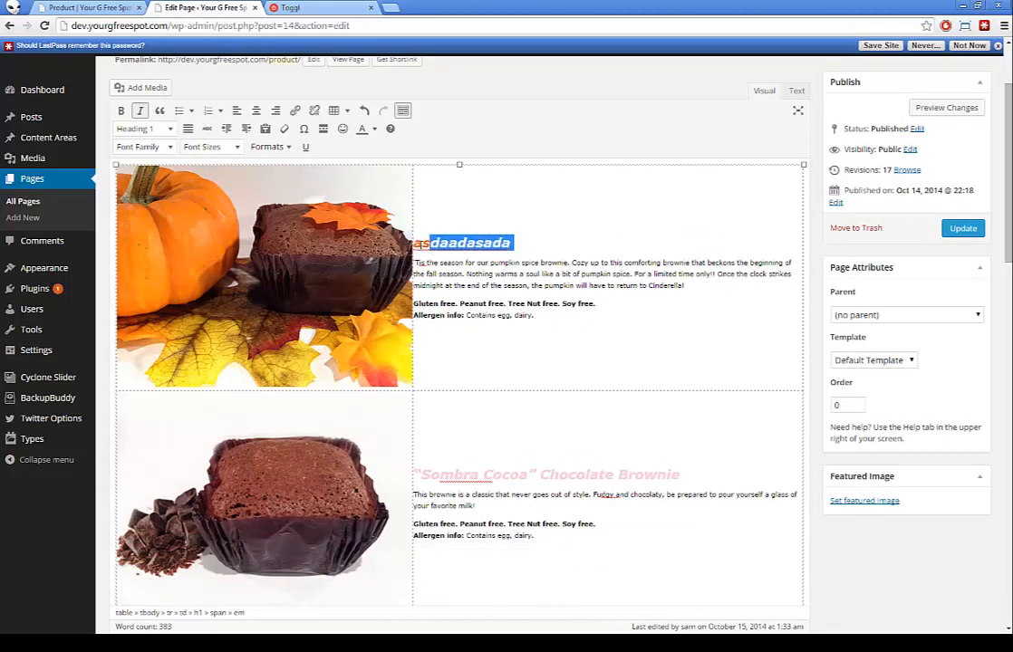
{"action": "left_click", "coordinate": [506, 245]}
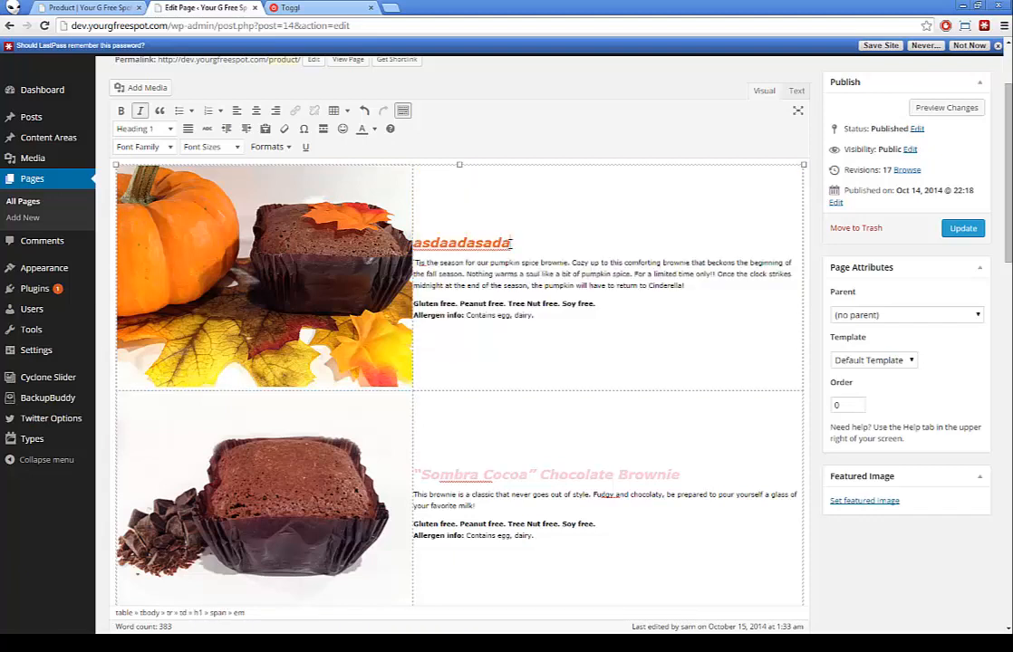
{"action": "left_click_drag", "start_coordinate": [512, 243], "coordinate": [413, 243]}
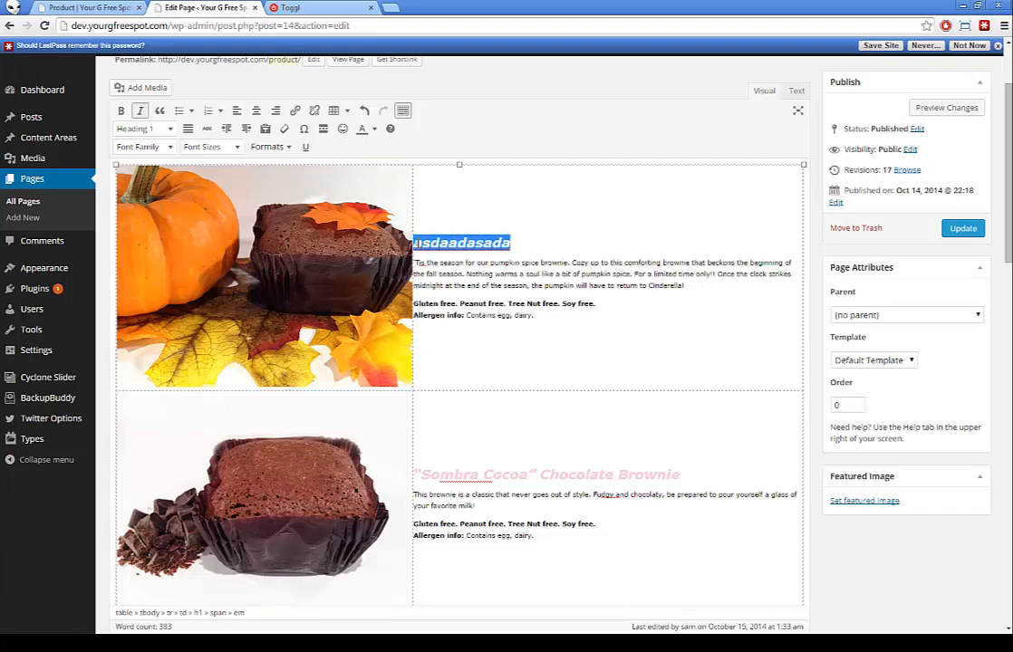
{"action": "left_click", "coordinate": [373, 132]}
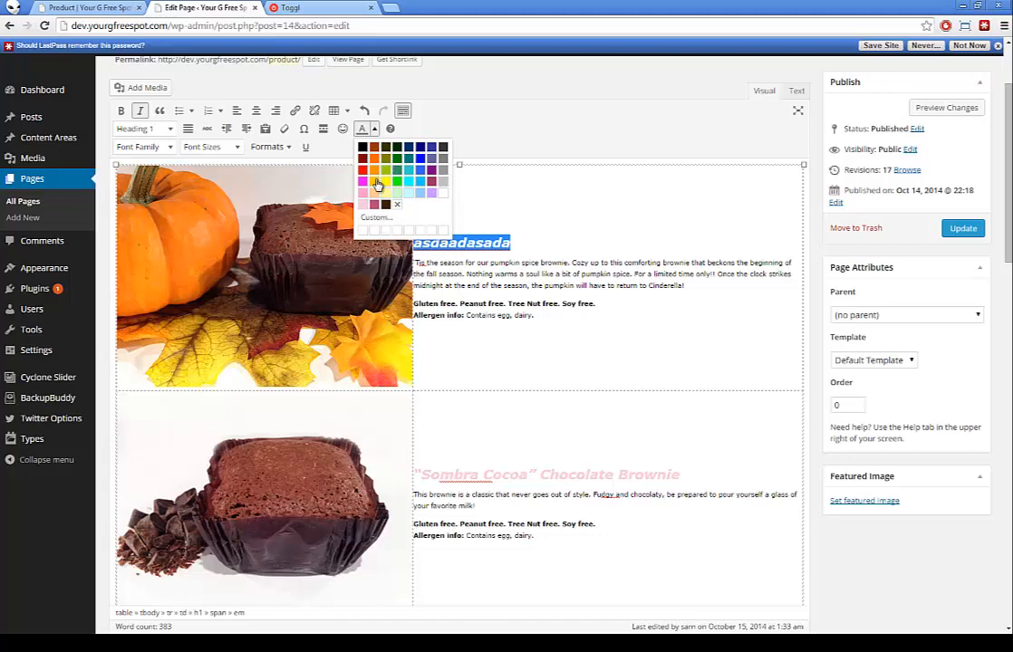
{"action": "left_click", "coordinate": [371, 221]}
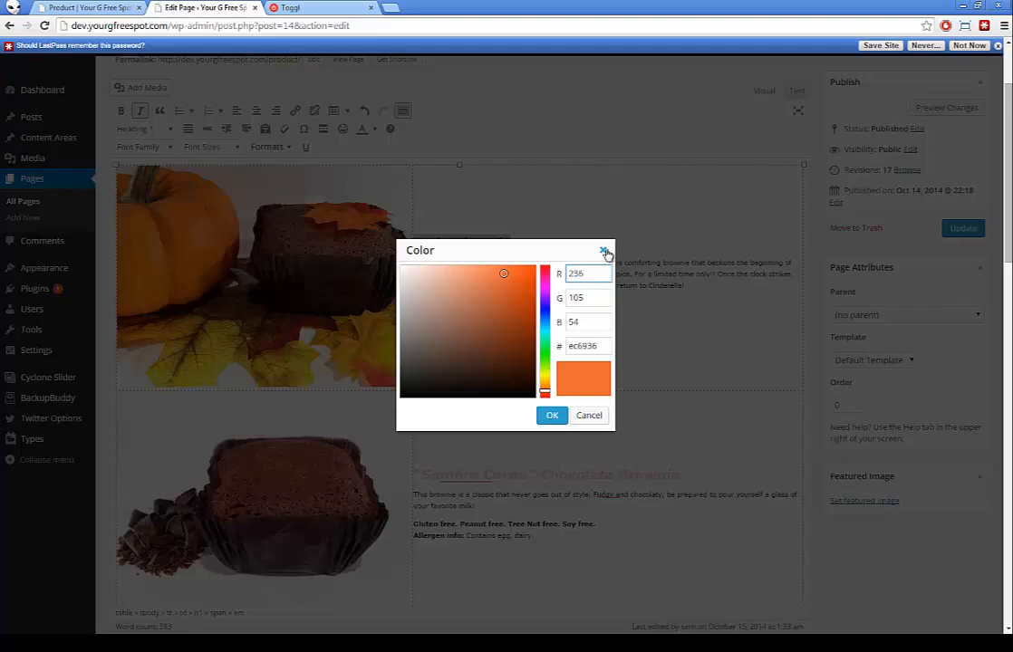
{"action": "left_click", "coordinate": [605, 251]}
{"action": "left_click", "coordinate": [576, 254]}
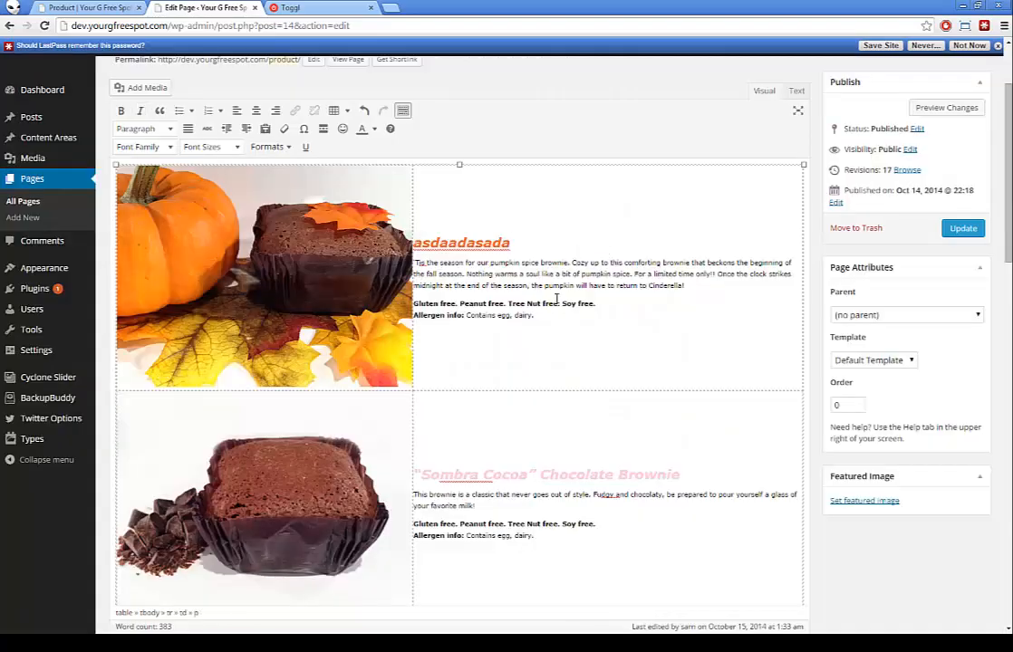
View the image details of the Dairy Free badge beside the Coqui Coconut Rum Brownie, check its Right alignment, and close them.
{"action": "scroll", "coordinate": [460, 278], "scroll_direction": "down", "scroll_amount": 15}
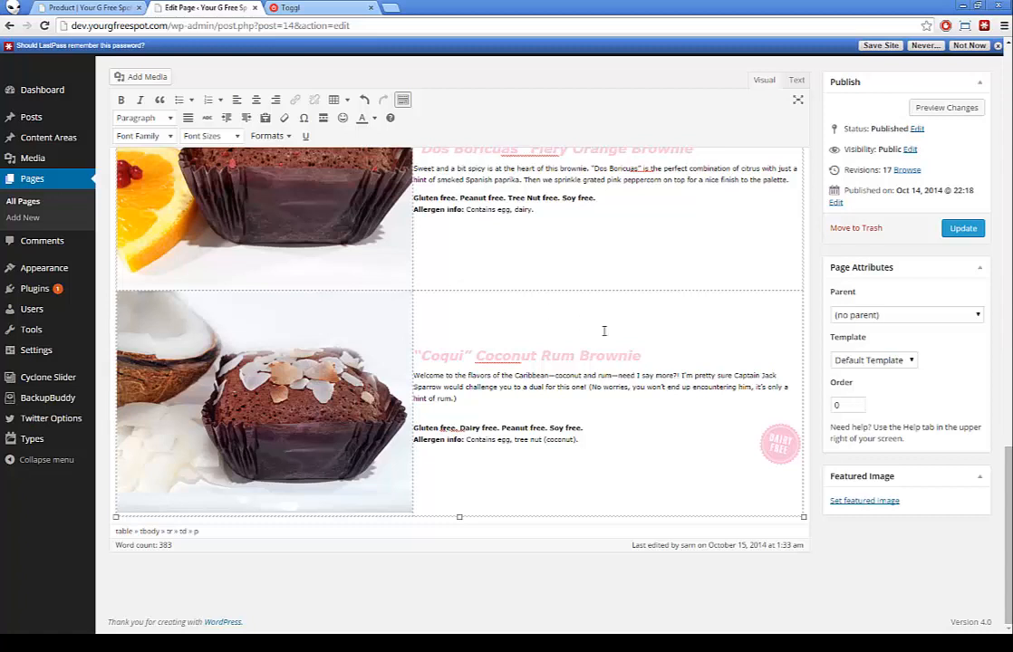
{"action": "left_click", "coordinate": [781, 444]}
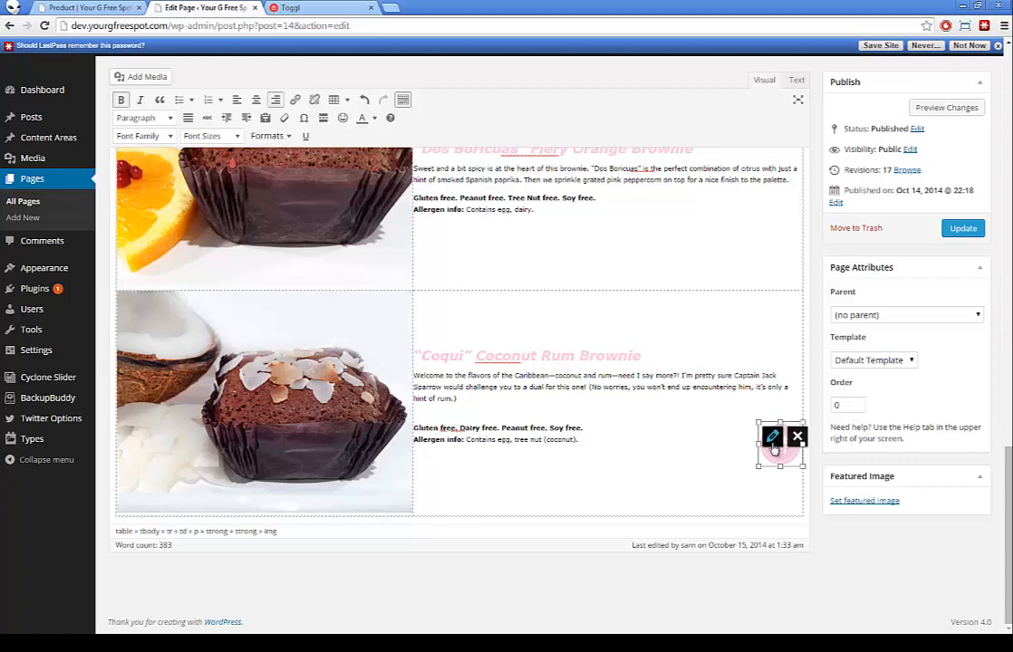
{"action": "left_click", "coordinate": [771, 439]}
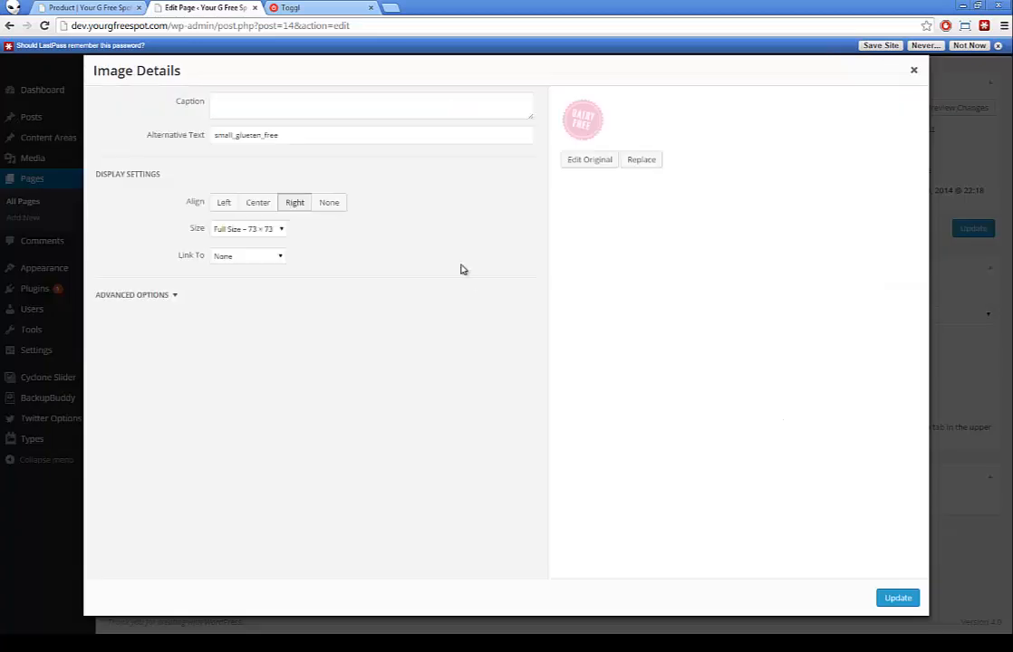
{"action": "left_click", "coordinate": [292, 203]}
{"action": "left_click", "coordinate": [915, 71]}
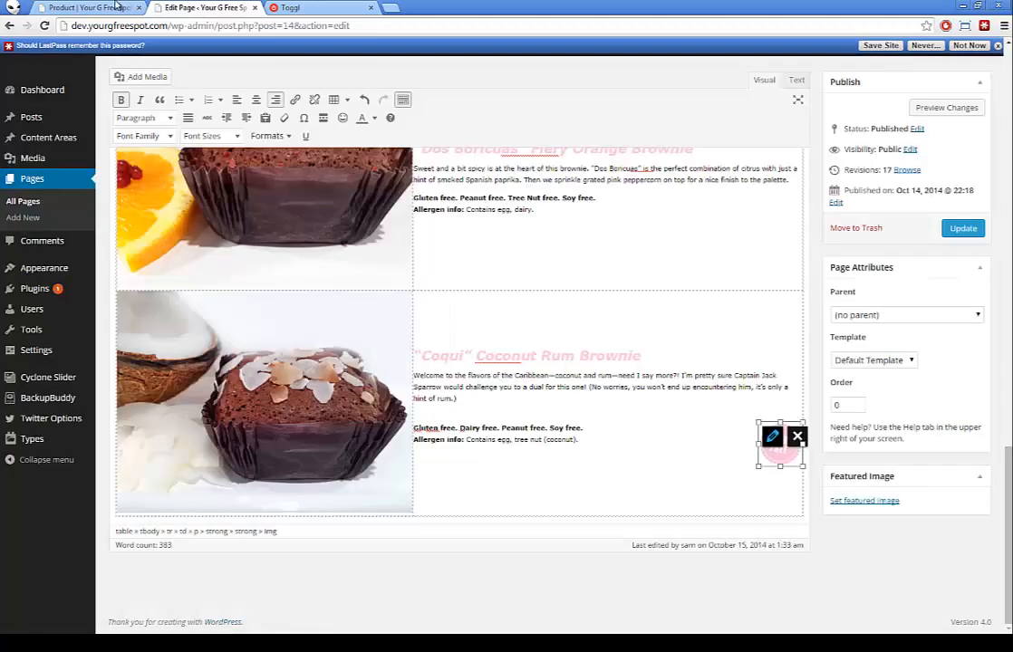
Check the Dairy Free badge's placement beside the Coqui Coconut Rum Brownie on the live Product page.
{"action": "left_click", "coordinate": [88, 7]}
{"action": "scroll", "coordinate": [287, 258], "scroll_direction": "down", "scroll_amount": 10}
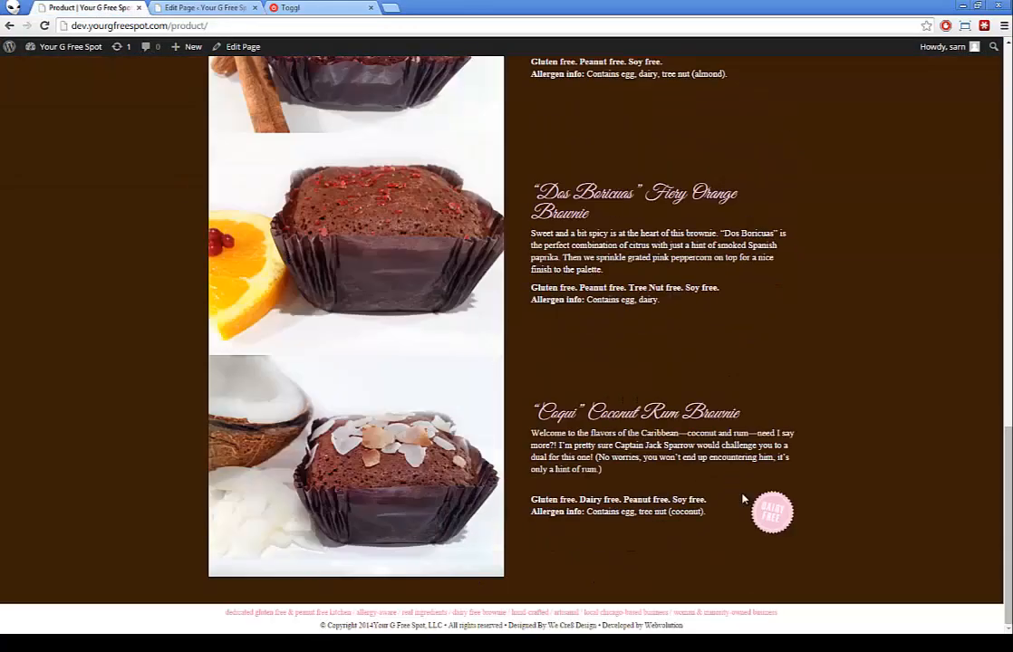
{"action": "left_click", "coordinate": [159, 7]}
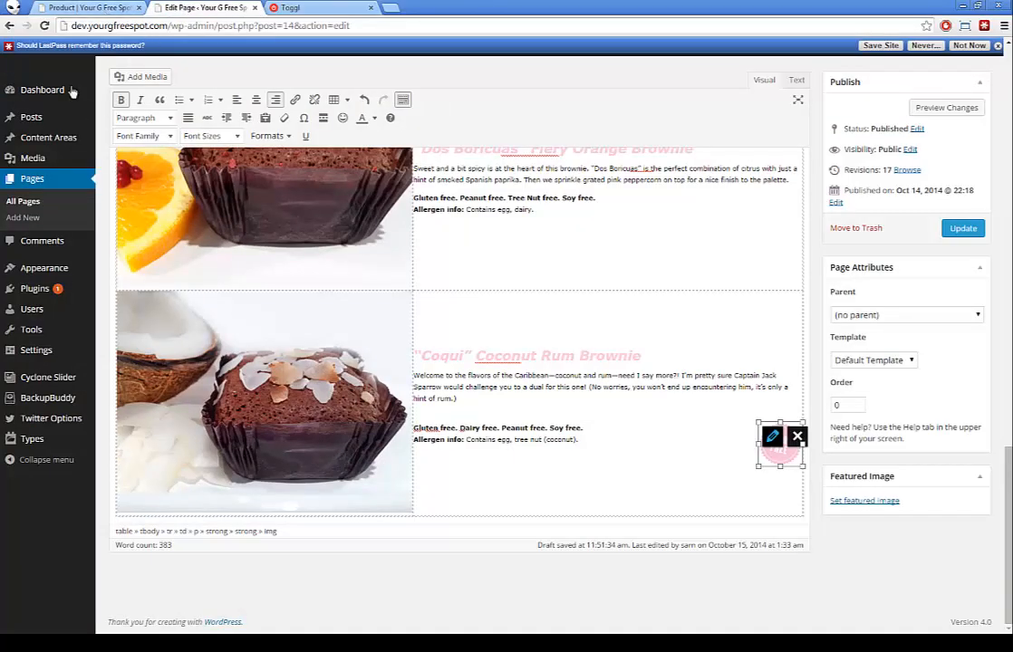
{"action": "left_click", "coordinate": [88, 7]}
{"action": "scroll", "coordinate": [361, 233], "scroll_direction": "up", "scroll_amount": 15}
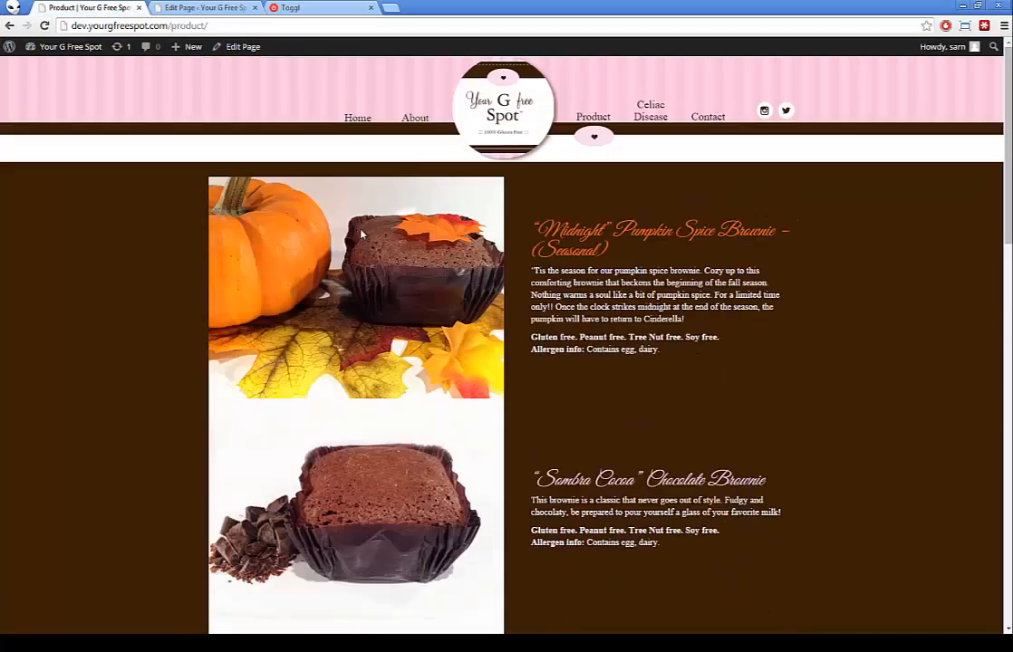
Open the live Celiac Disease page and, discarding the unsaved Product edits, open that page for editing from the list of all pages.
{"action": "left_click", "coordinate": [653, 115]}
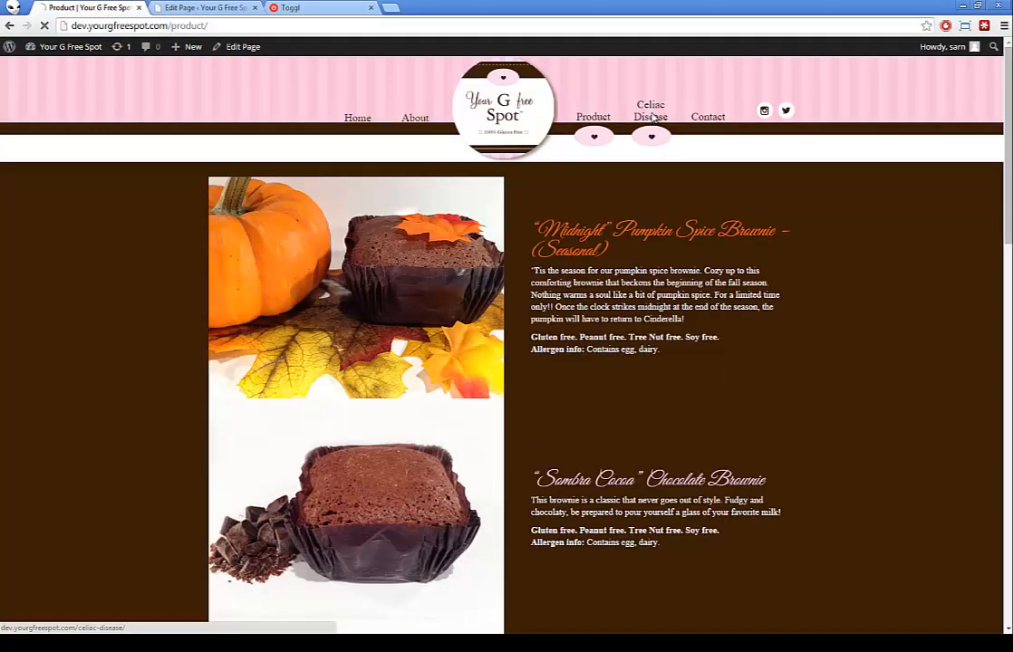
{"action": "left_click", "coordinate": [204, 7]}
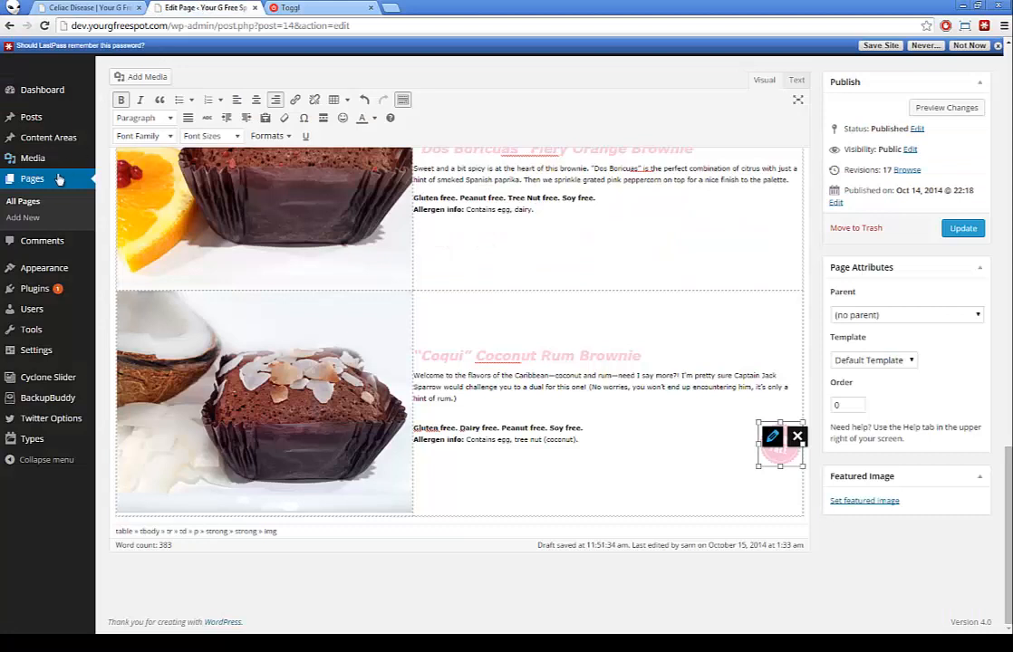
{"action": "left_click", "coordinate": [29, 201]}
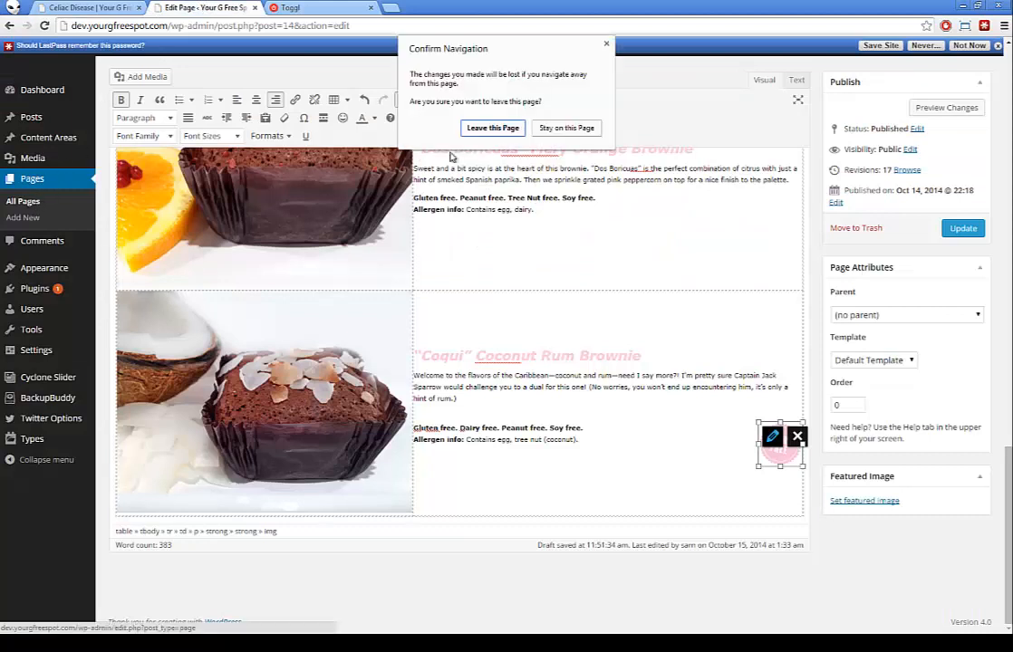
{"action": "left_click", "coordinate": [490, 128]}
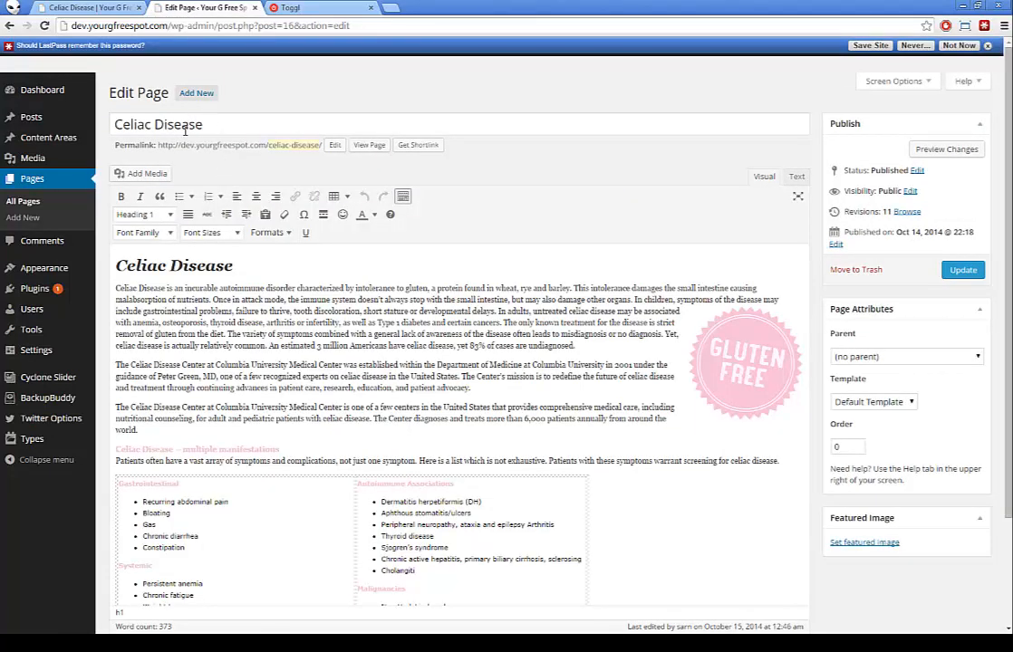
Look over the live Celiac Disease page's text and symptom lists, and return to its editor.
{"action": "left_click", "coordinate": [87, 7]}
{"action": "scroll", "coordinate": [355, 325], "scroll_direction": "down", "scroll_amount": 2}
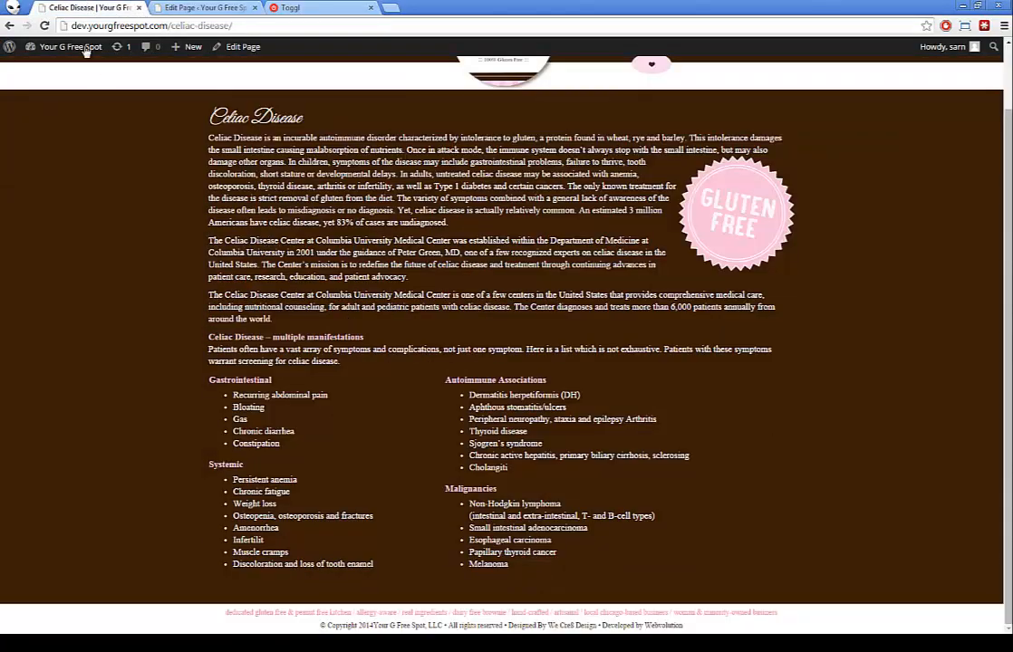
{"action": "left_click", "coordinate": [158, 9]}
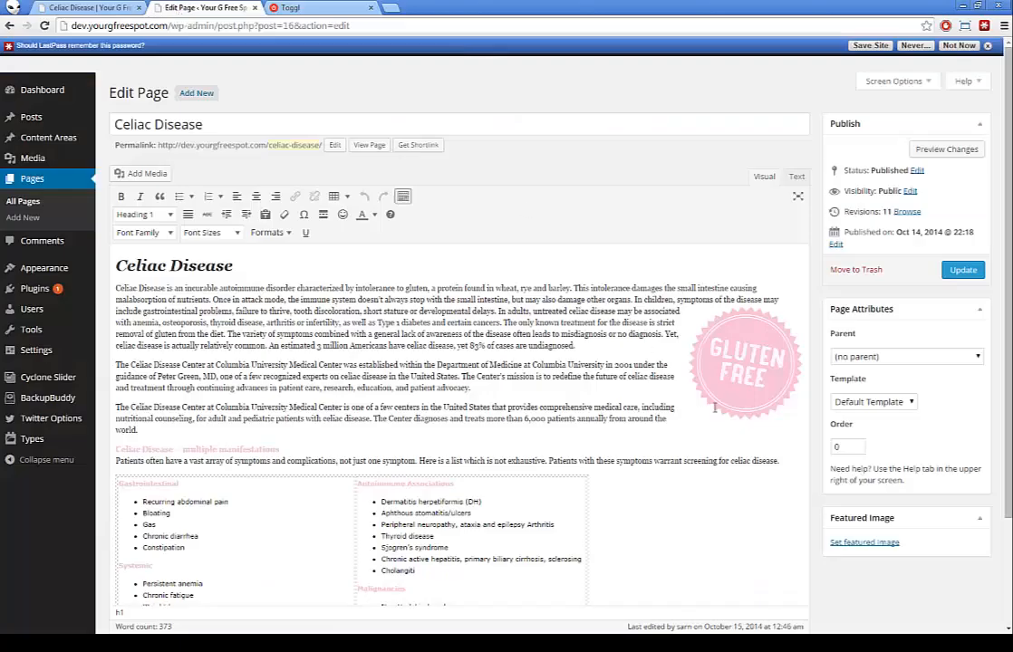
View the Gluten Free badge's image details, compare them with its placement on the live page, and close them.
{"action": "left_click", "coordinate": [716, 399]}
{"action": "left_click", "coordinate": [703, 322]}
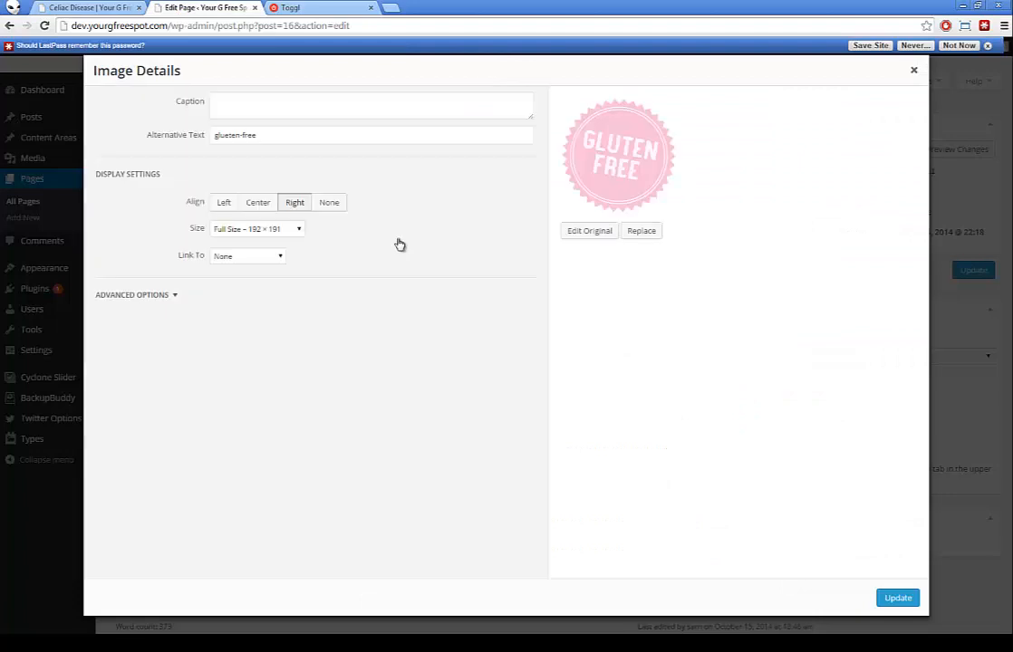
{"action": "left_click", "coordinate": [116, 6]}
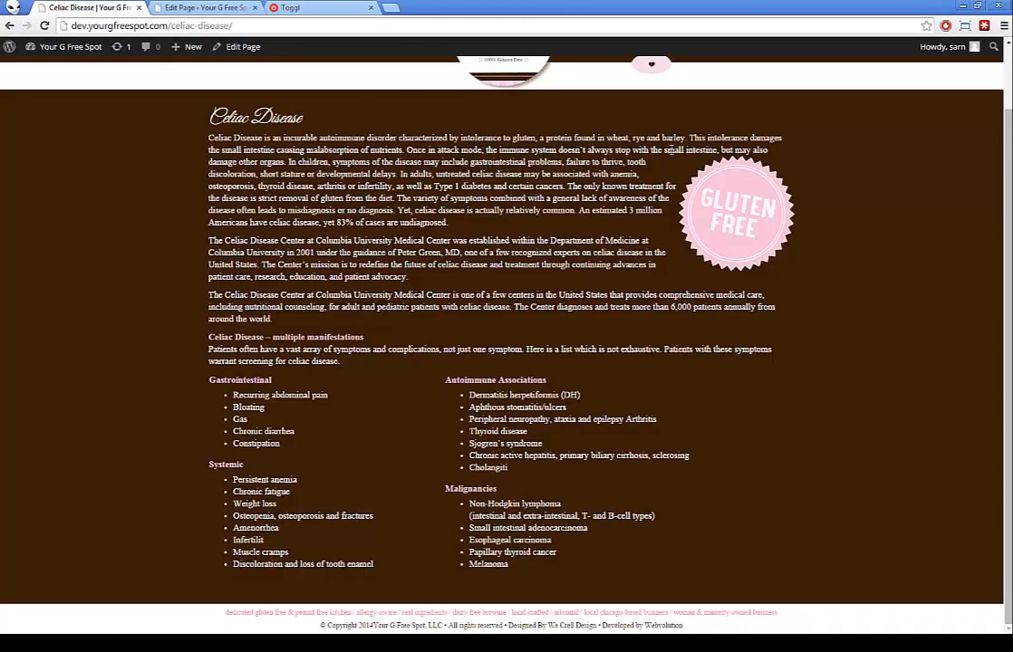
{"action": "left_click", "coordinate": [159, 7]}
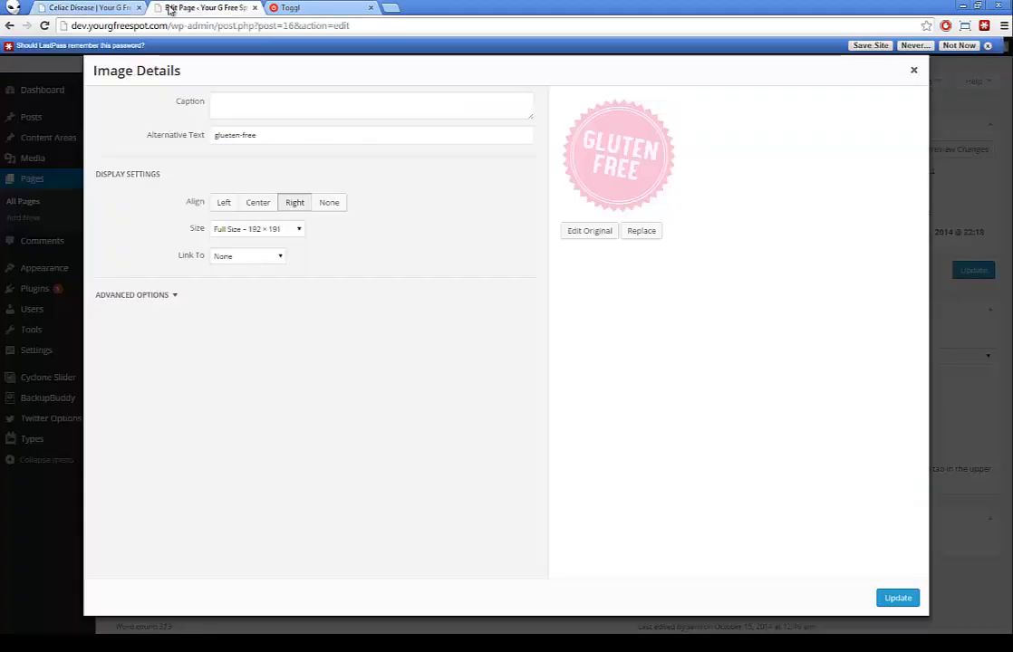
{"action": "left_click", "coordinate": [913, 69]}
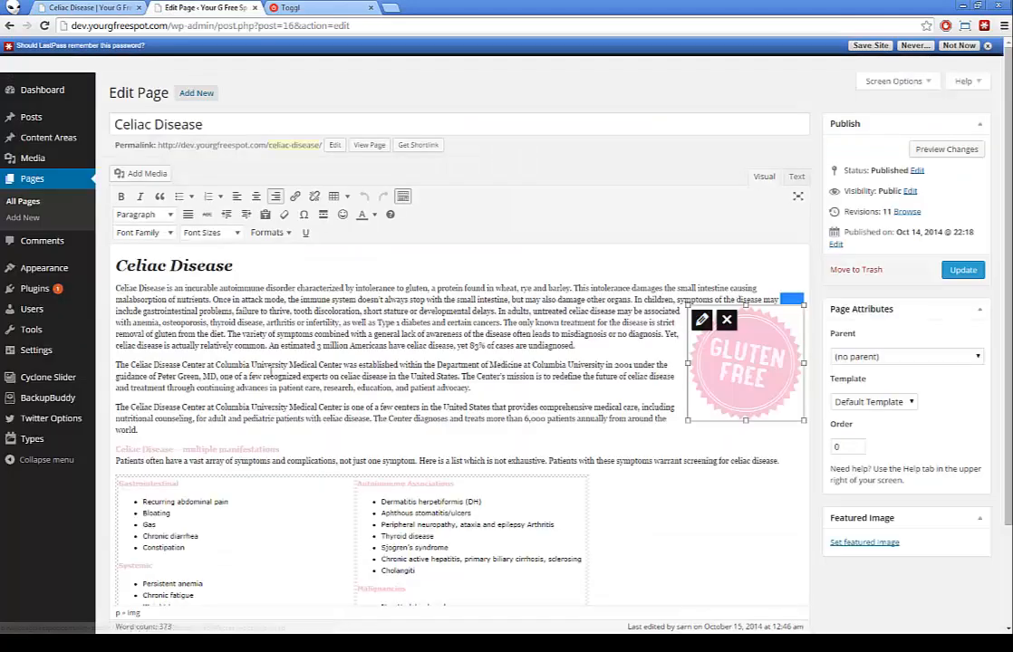
Add the bullet items "ad" and "asdsad" after Cholangiti in the Autoimmune Associations list, and end the list with a blank line.
{"action": "scroll", "coordinate": [329, 412], "scroll_direction": "down", "scroll_amount": 2}
{"action": "left_click", "coordinate": [431, 421]}
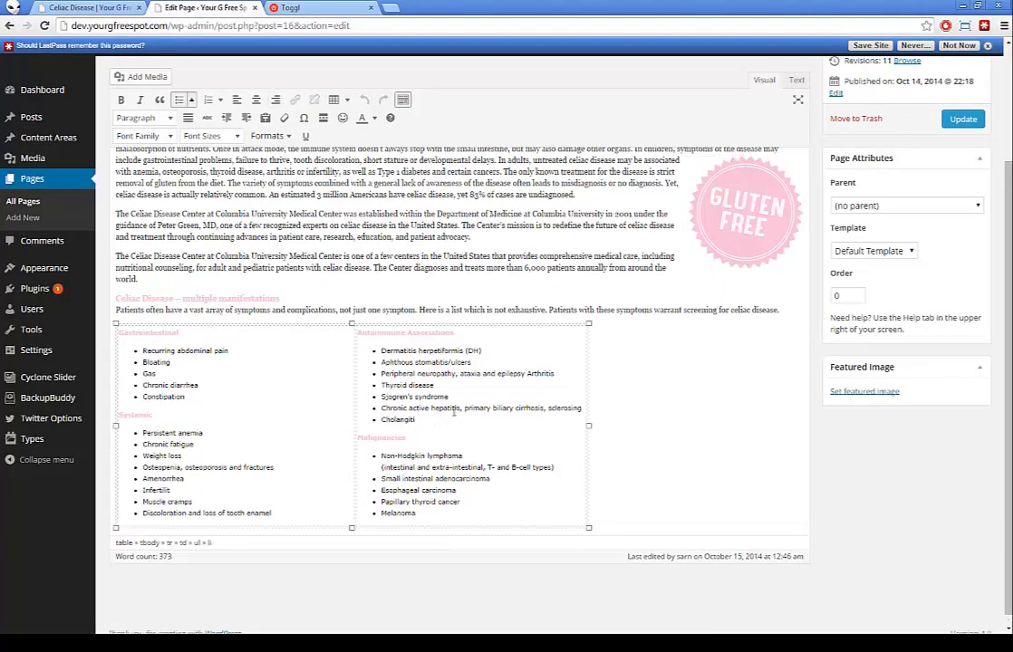
{"action": "key", "text": "Return"}
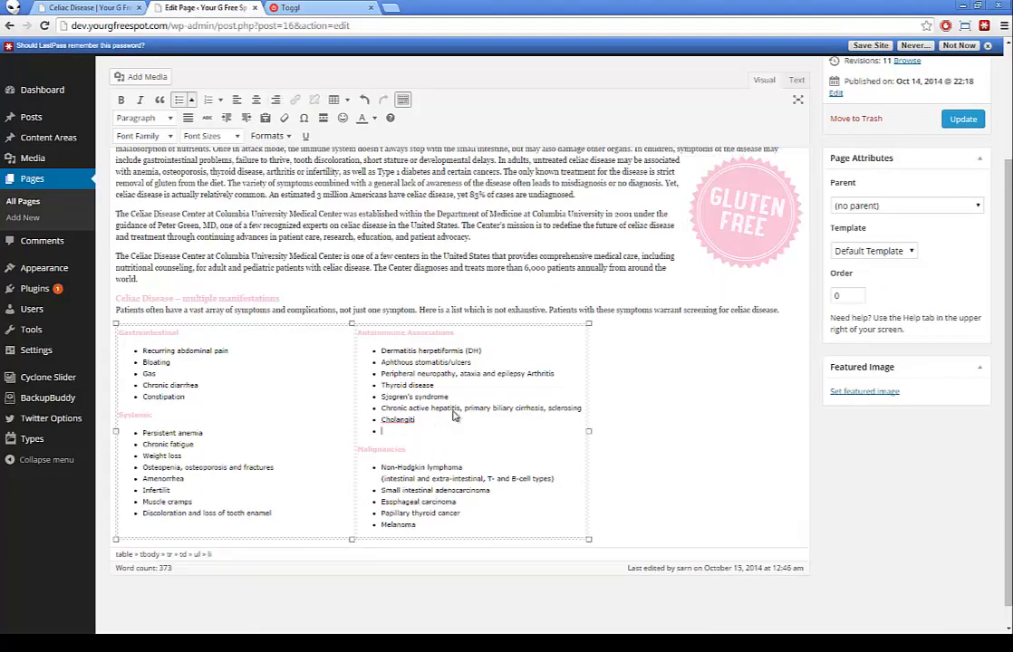
{"action": "key", "text": "Return"}
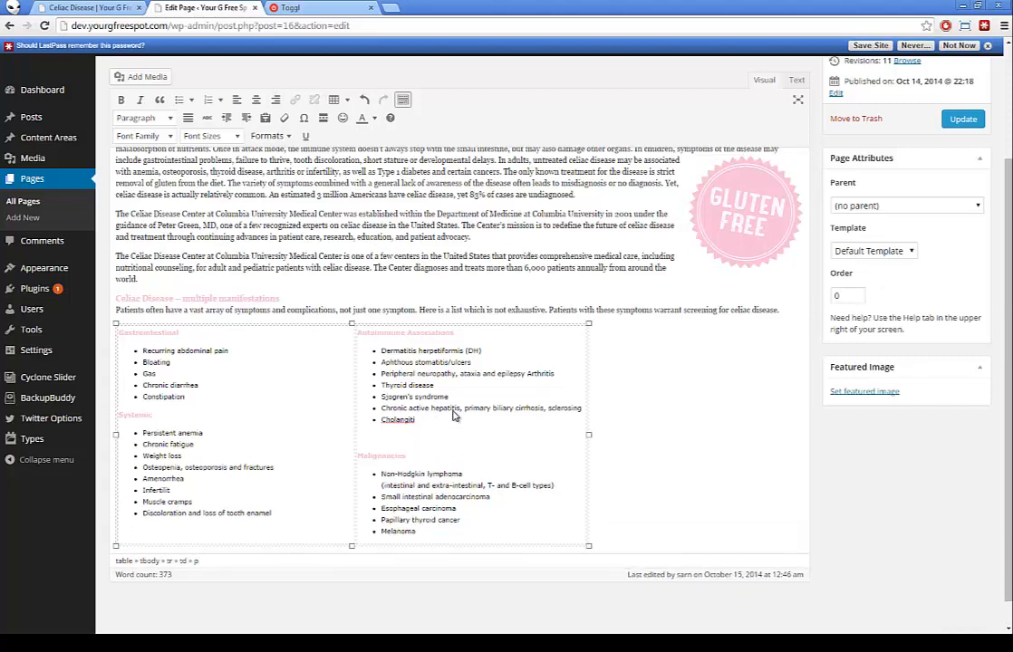
{"action": "key", "text": "ctrl+z"}
{"action": "type", "text": "ad"}
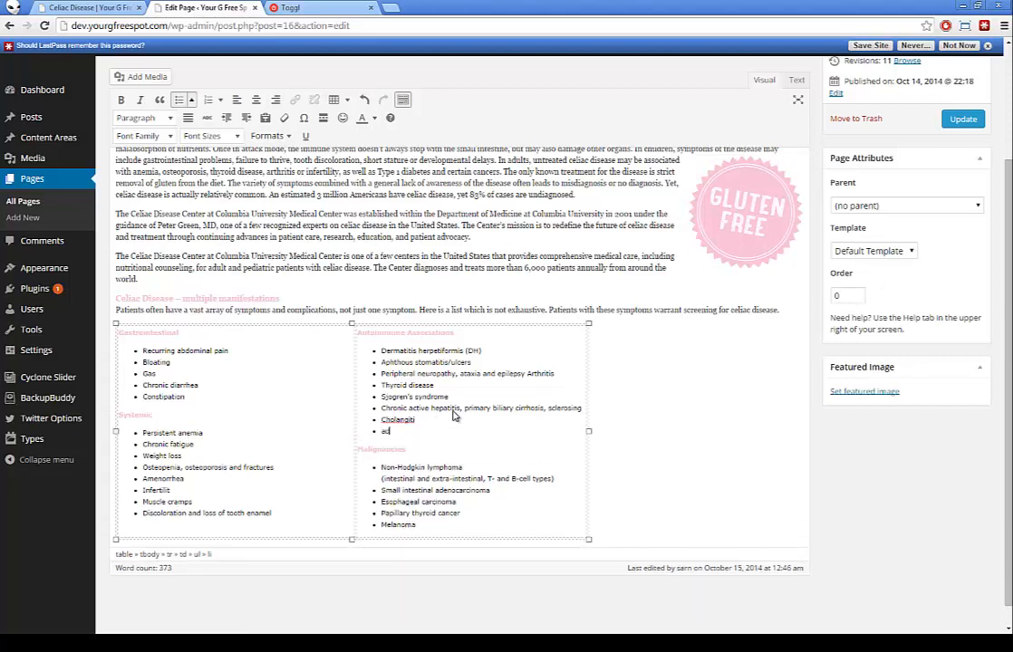
{"action": "key", "text": "Return"}
{"action": "type", "text": "asdsad"}
{"action": "key", "text": "Return"}
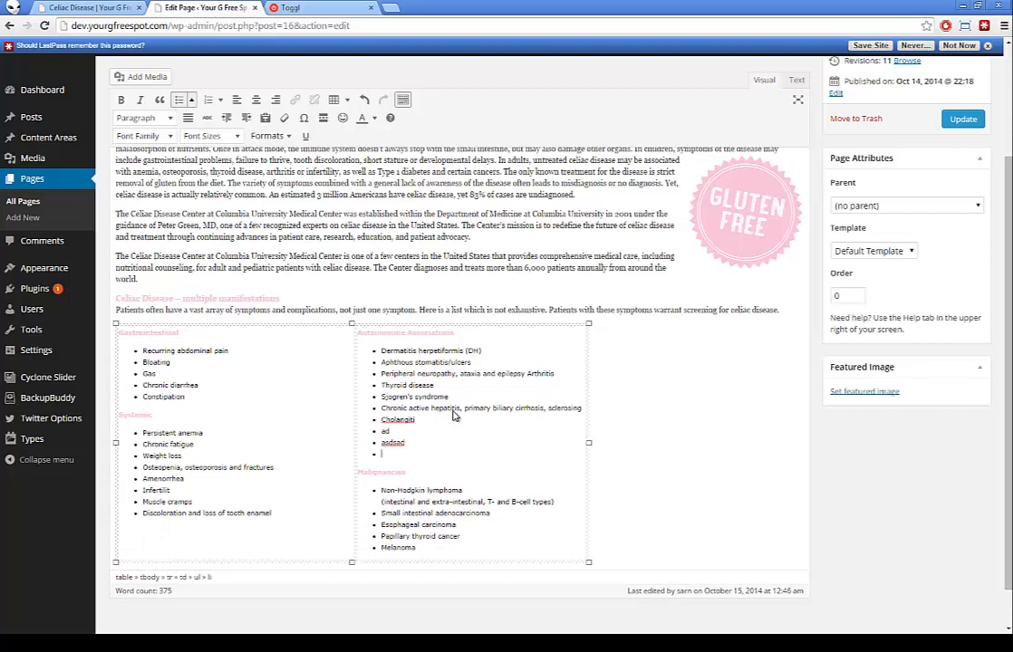
{"action": "key", "text": "Return"}
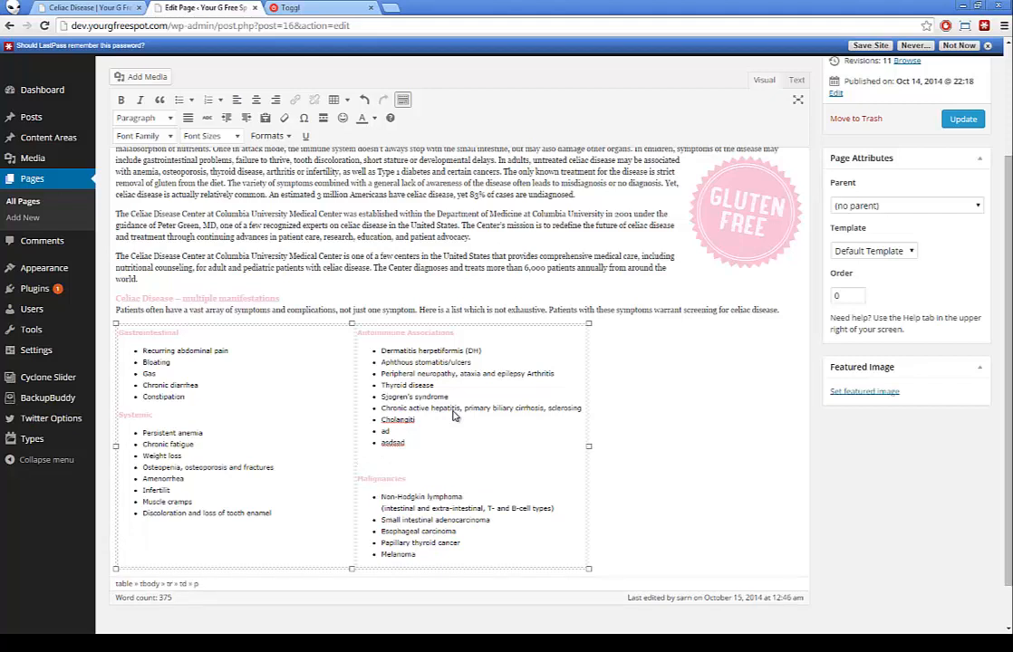
Remove the blank line and the trial bullet items "ad" and "asdsad" below Cholangiti in the Autoimmune Associations list.
{"action": "key", "text": "BackSpace"}
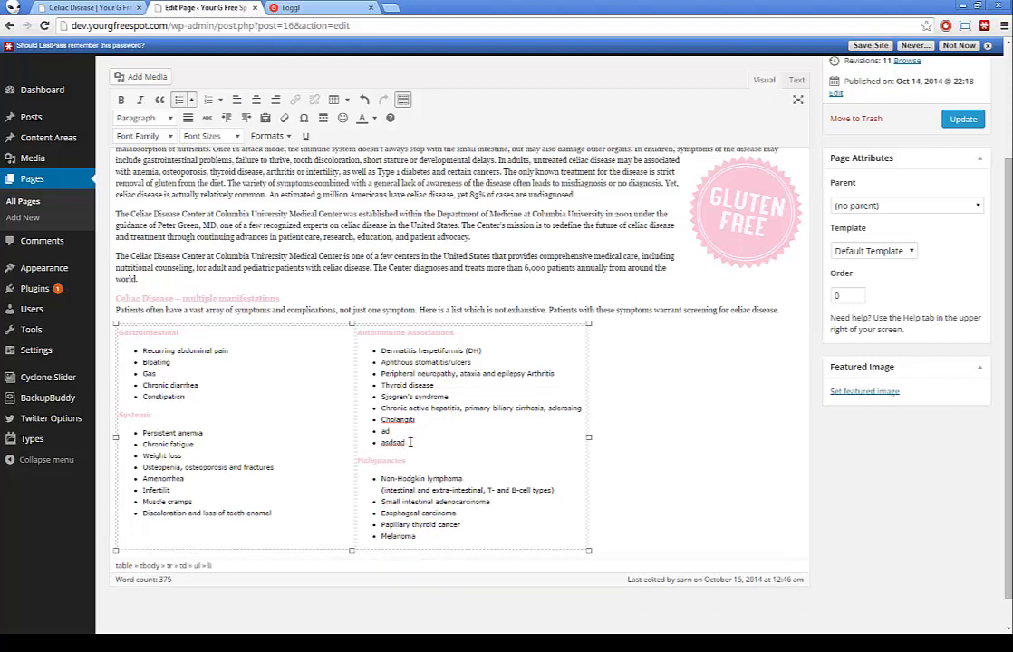
{"action": "key", "text": "shift+Home"}
{"action": "key", "text": "shift+Up"}
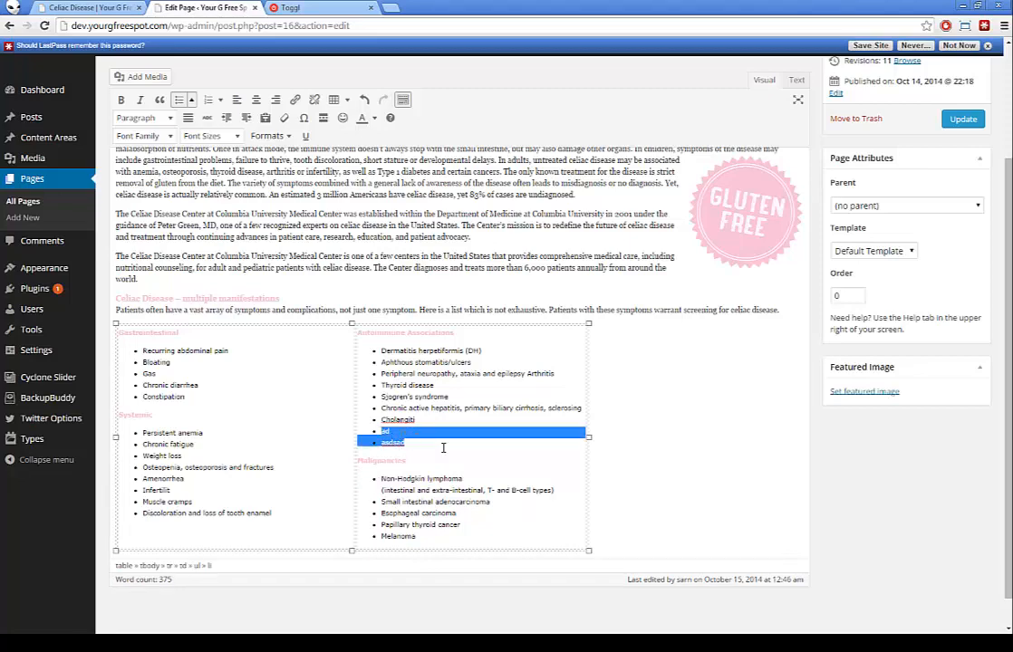
{"action": "key", "text": "BackSpace"}
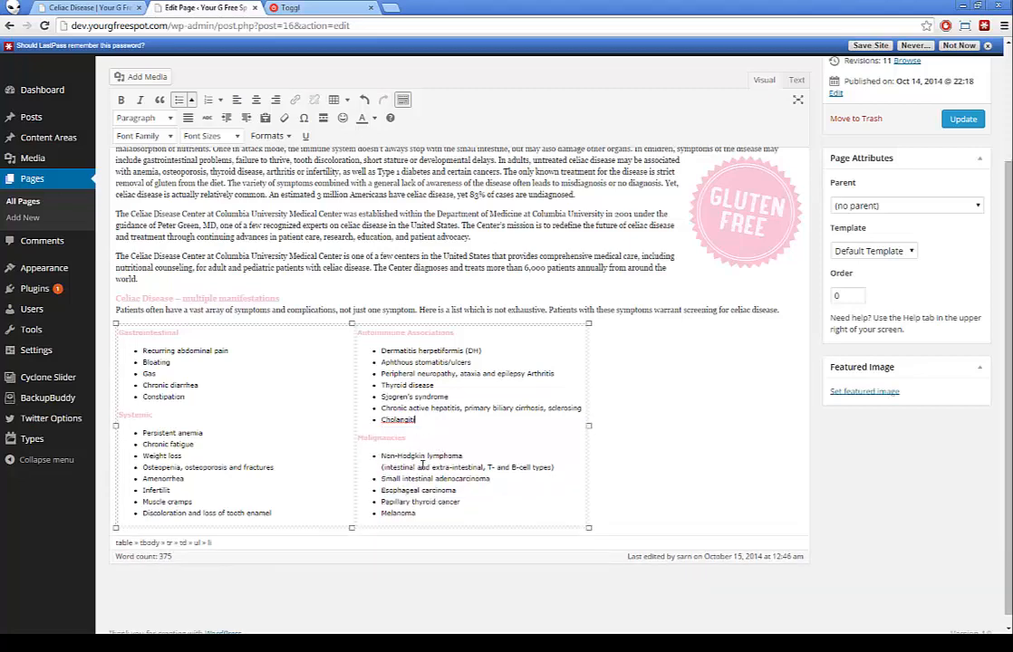
Leave the Celiac Disease editor without saving and go back to the list of all pages.
{"action": "scroll", "coordinate": [483, 338], "scroll_direction": "up", "scroll_amount": 3}
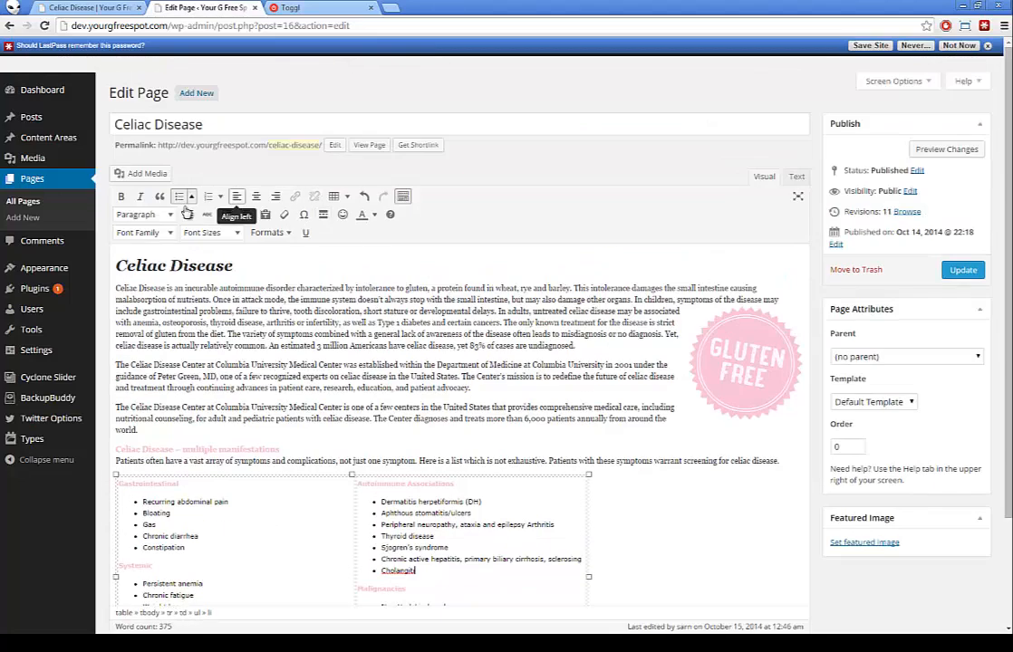
{"action": "left_click", "coordinate": [27, 203]}
{"action": "left_click", "coordinate": [490, 127]}
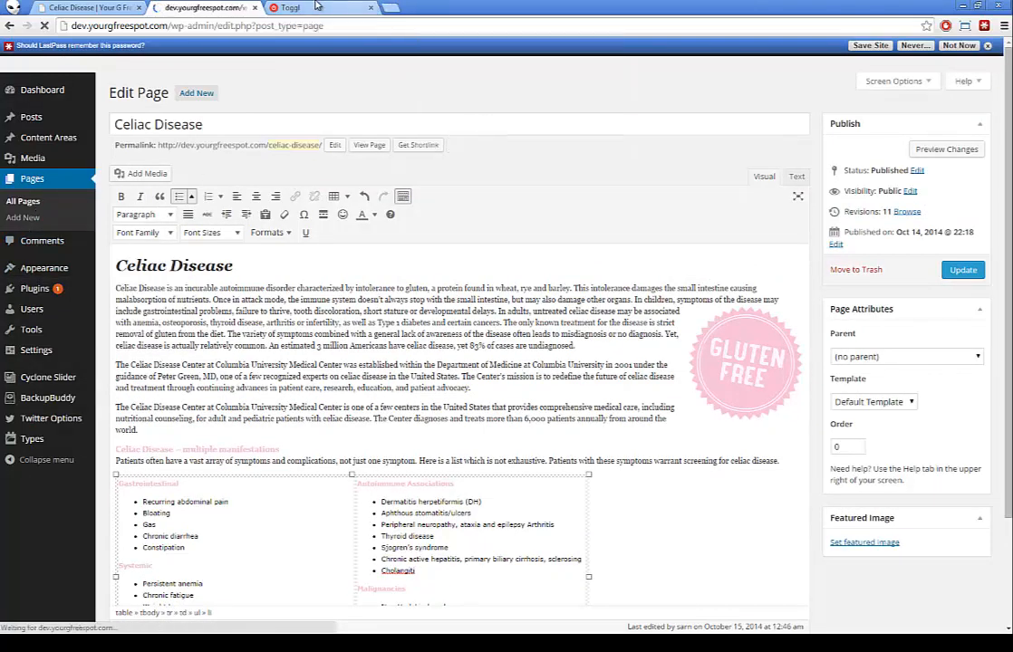
Open the live Contact page, and open the Contact page for editing from the list of all pages.
{"action": "left_click", "coordinate": [140, 10]}
{"action": "scroll", "coordinate": [617, 87], "scroll_direction": "up", "scroll_amount": 2}
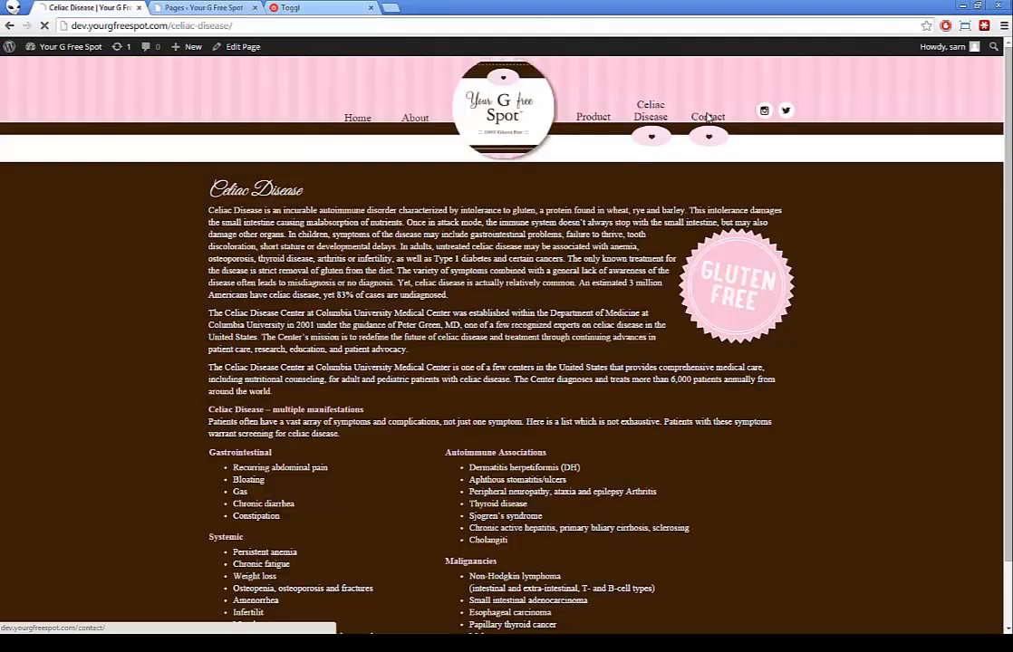
{"action": "left_click", "coordinate": [708, 119]}
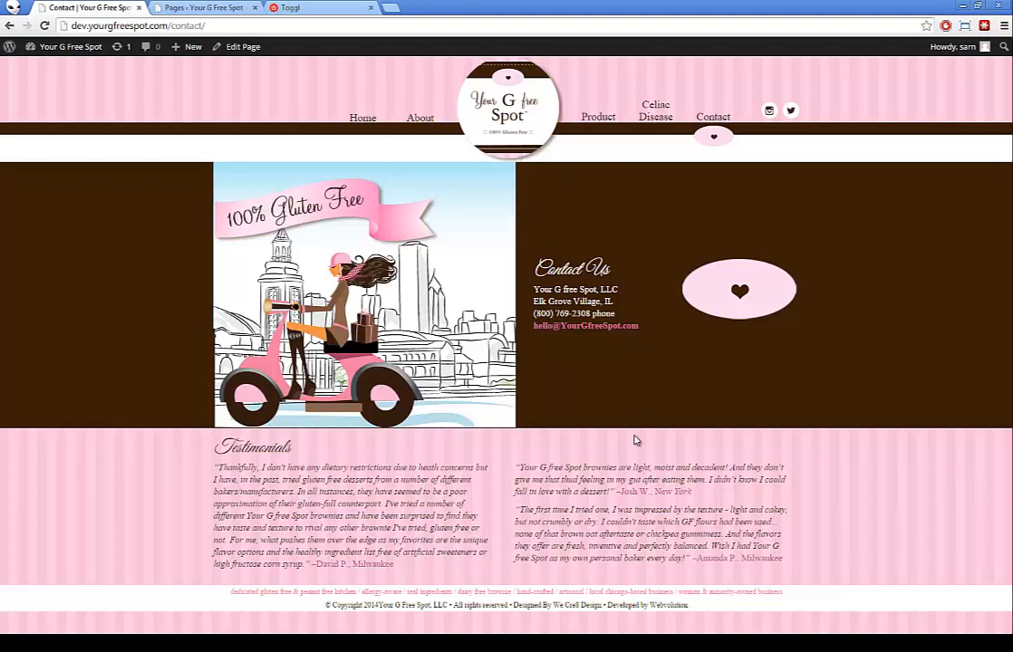
{"action": "left_click", "coordinate": [181, 7]}
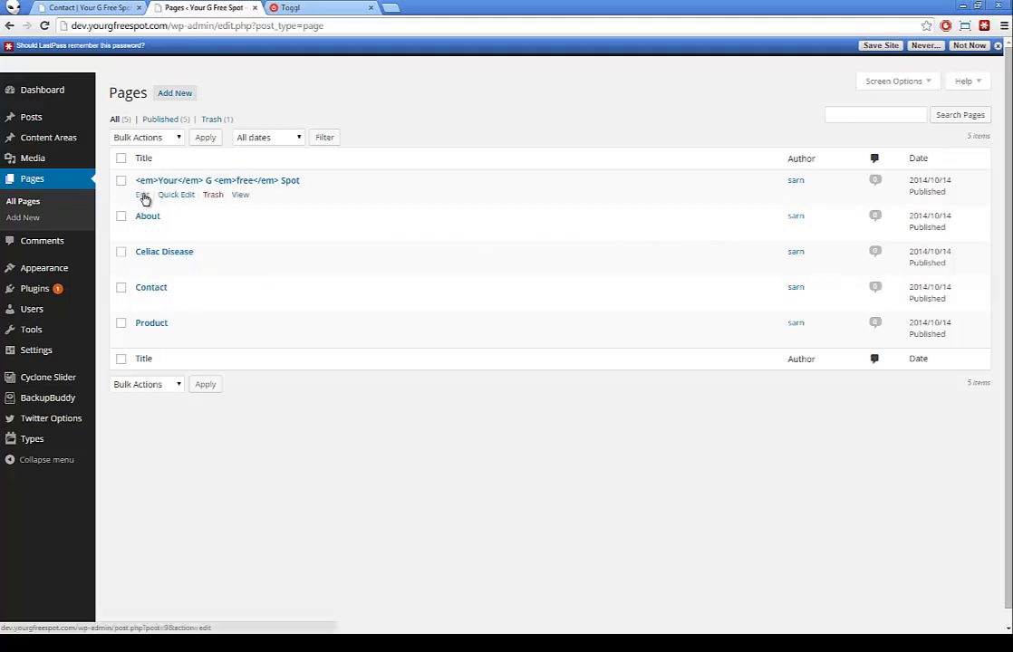
{"action": "left_click", "coordinate": [143, 302]}
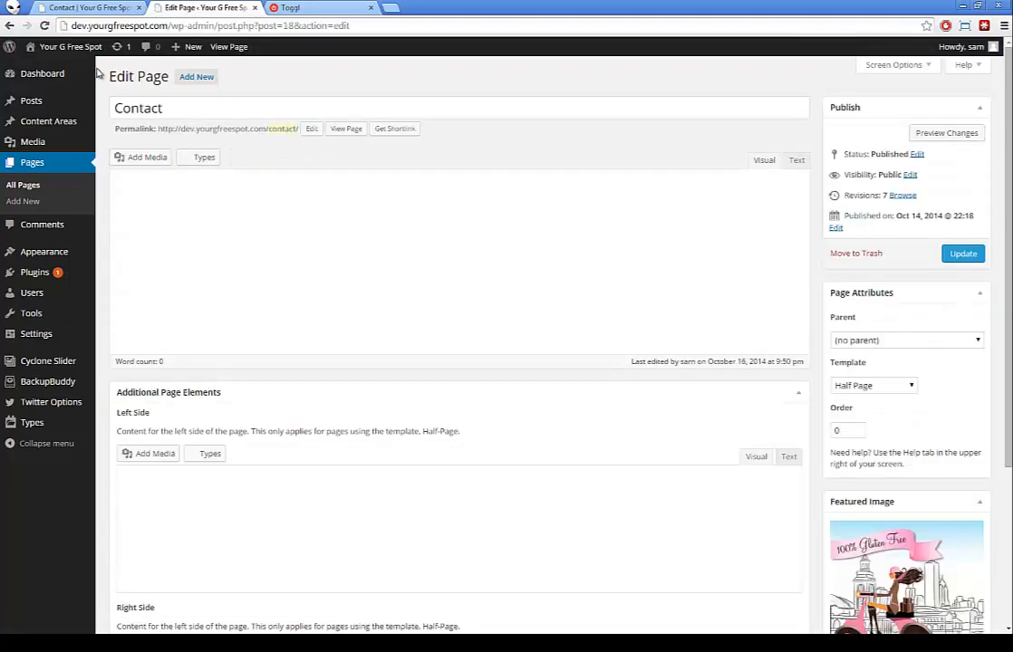
Compare the Contact Us text, heart image and featured image in the editor with their placement on the live Contact page.
{"action": "scroll", "coordinate": [279, 168], "scroll_direction": "down", "scroll_amount": 1}
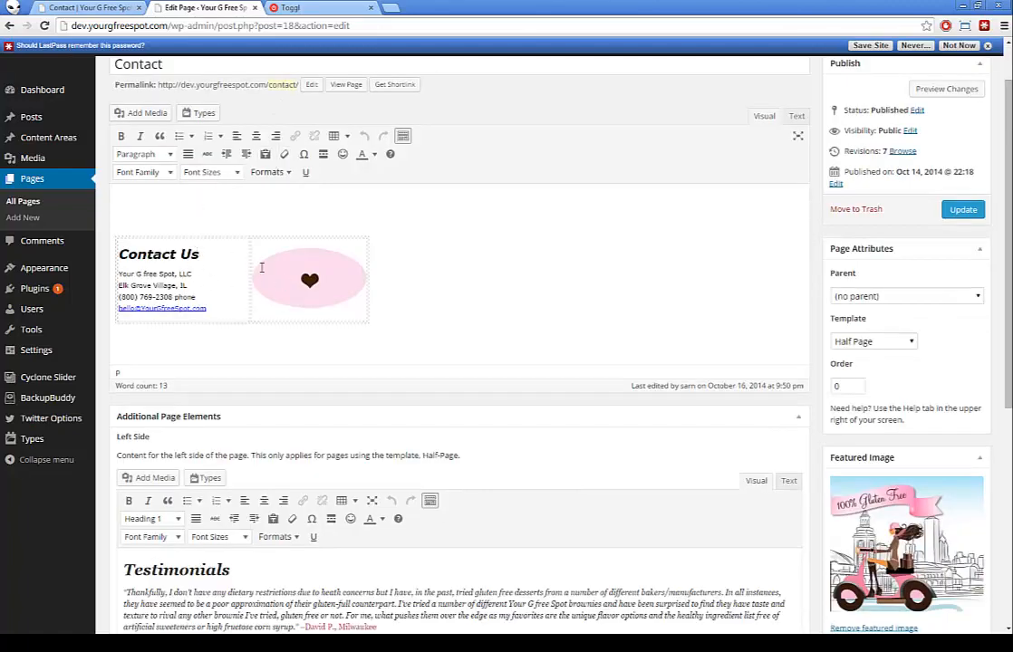
{"action": "left_click", "coordinate": [75, 7]}
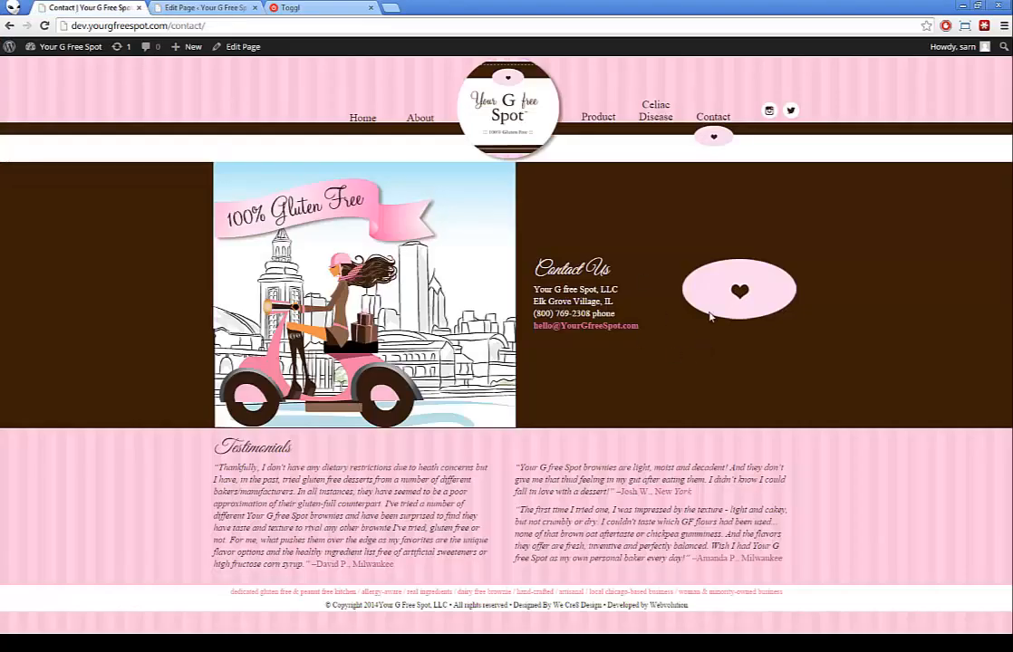
{"action": "left_click", "coordinate": [204, 8]}
{"action": "scroll", "coordinate": [269, 272], "scroll_direction": "down", "scroll_amount": 3}
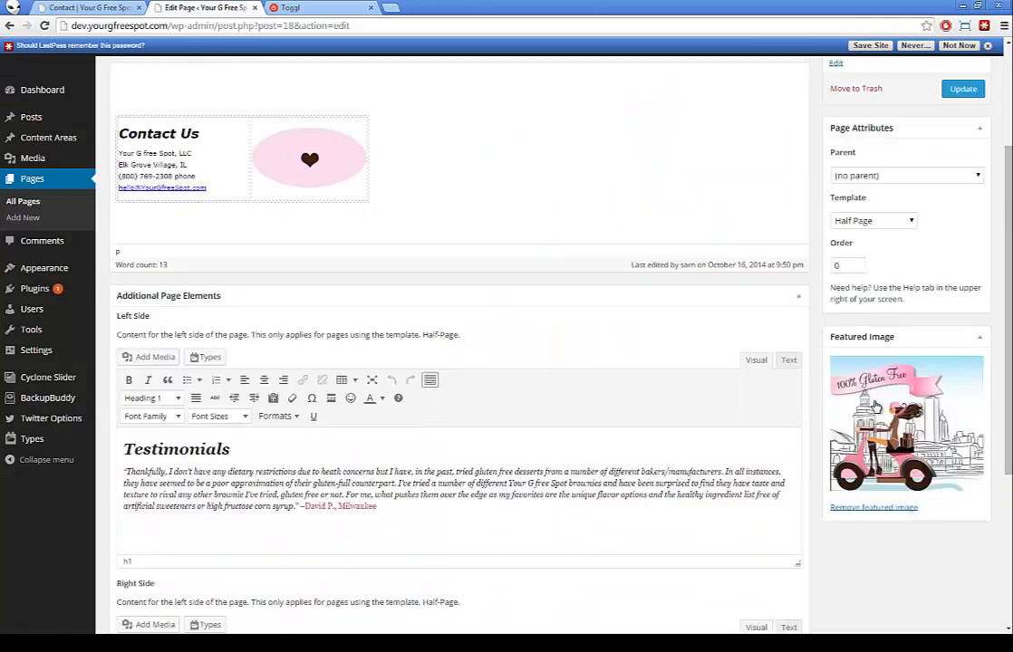
{"action": "left_click", "coordinate": [82, 7]}
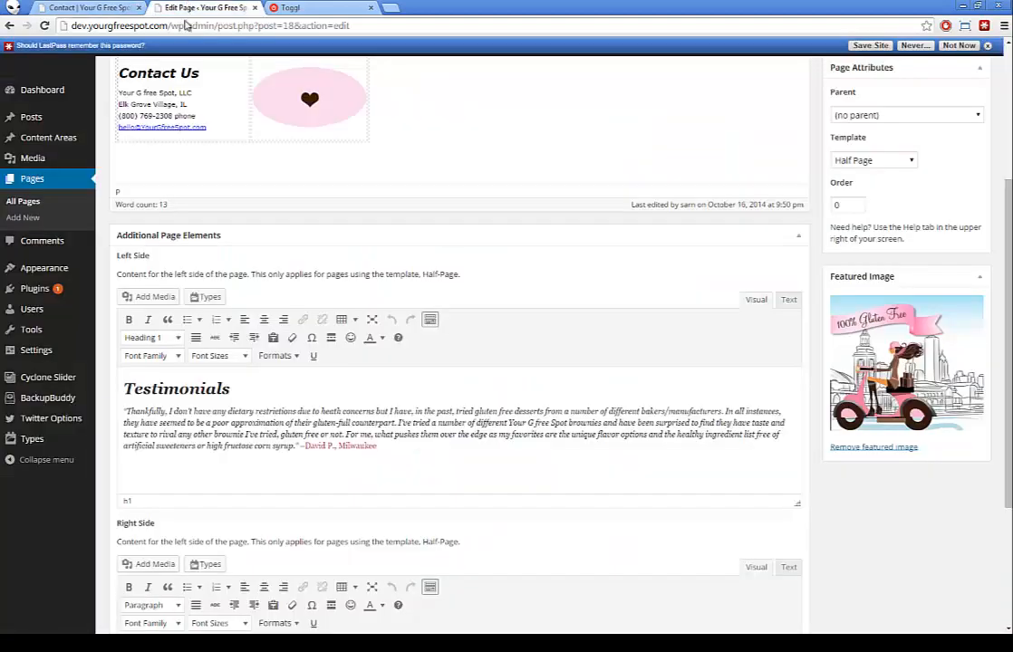
{"action": "left_click", "coordinate": [177, 7]}
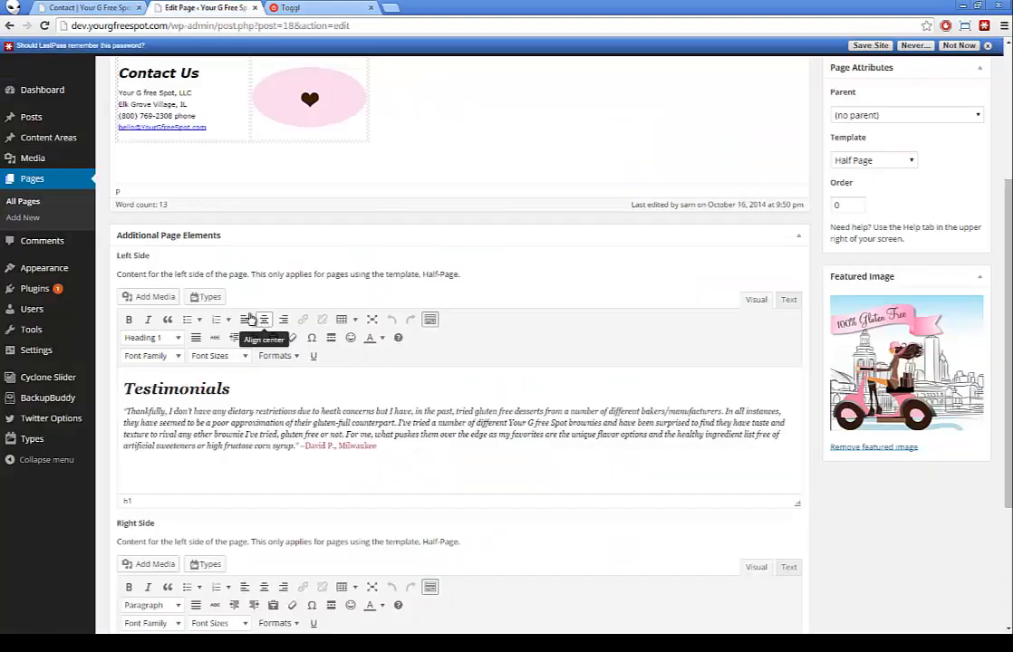
Compare the Left Side and Right Side testimonials with the live Contact page, and return to the editor.
{"action": "scroll", "coordinate": [190, 412], "scroll_direction": "down", "scroll_amount": 3}
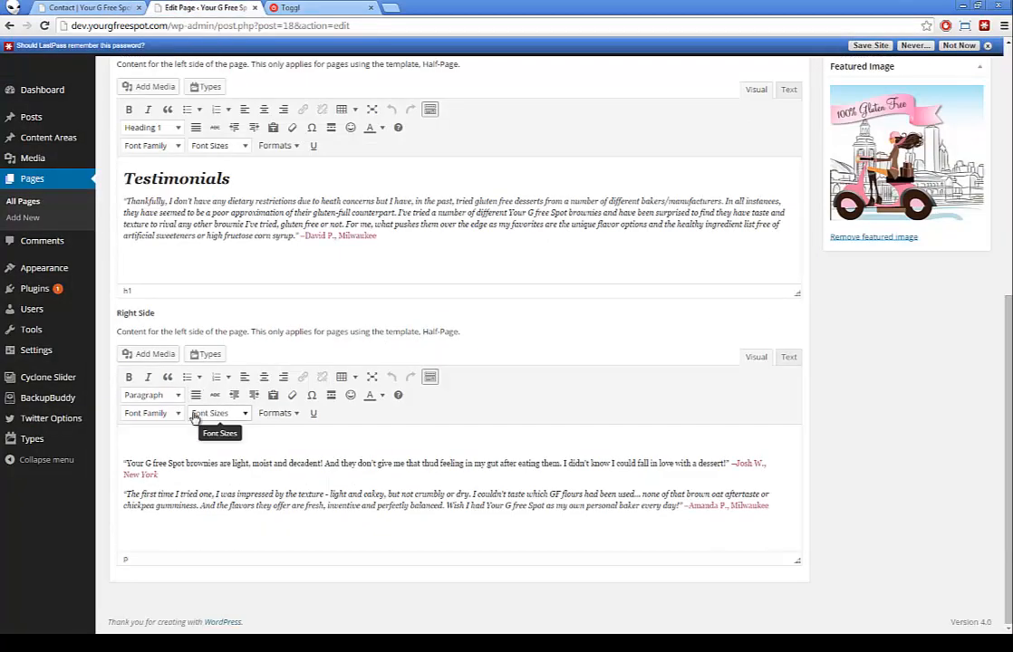
{"action": "left_click", "coordinate": [147, 444]}
{"action": "left_click", "coordinate": [88, 7]}
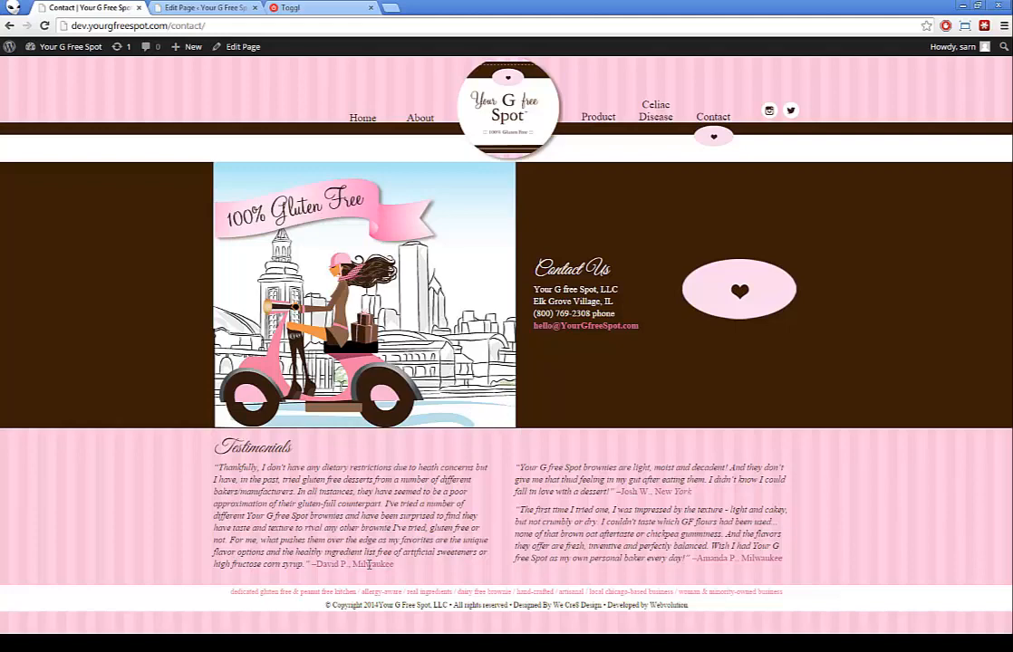
{"action": "left_click", "coordinate": [236, 8]}
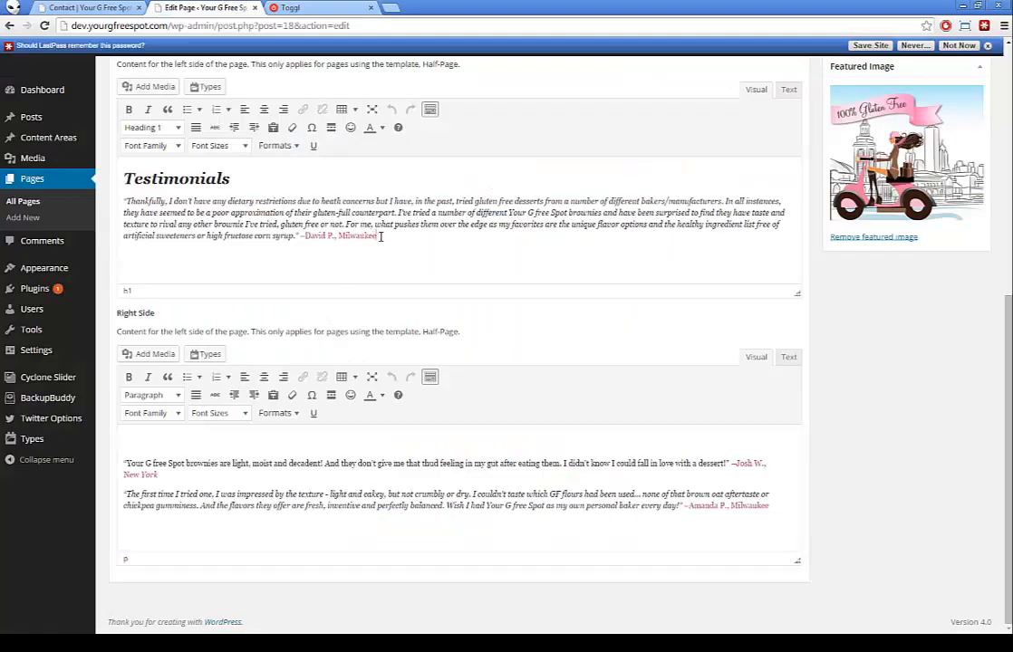
Replace the attribution at the end of the Left Side testimonial with the placeholder "-dasdaadasd".
{"action": "left_click_drag", "start_coordinate": [381, 236], "coordinate": [311, 237]}
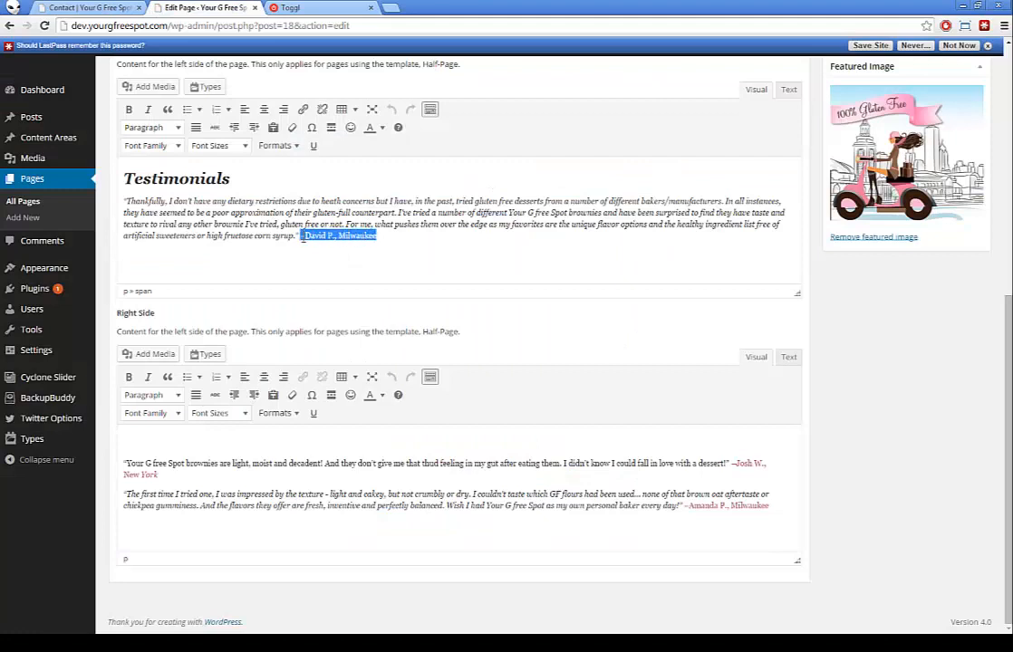
{"action": "type", "text": "dasdaadasd"}
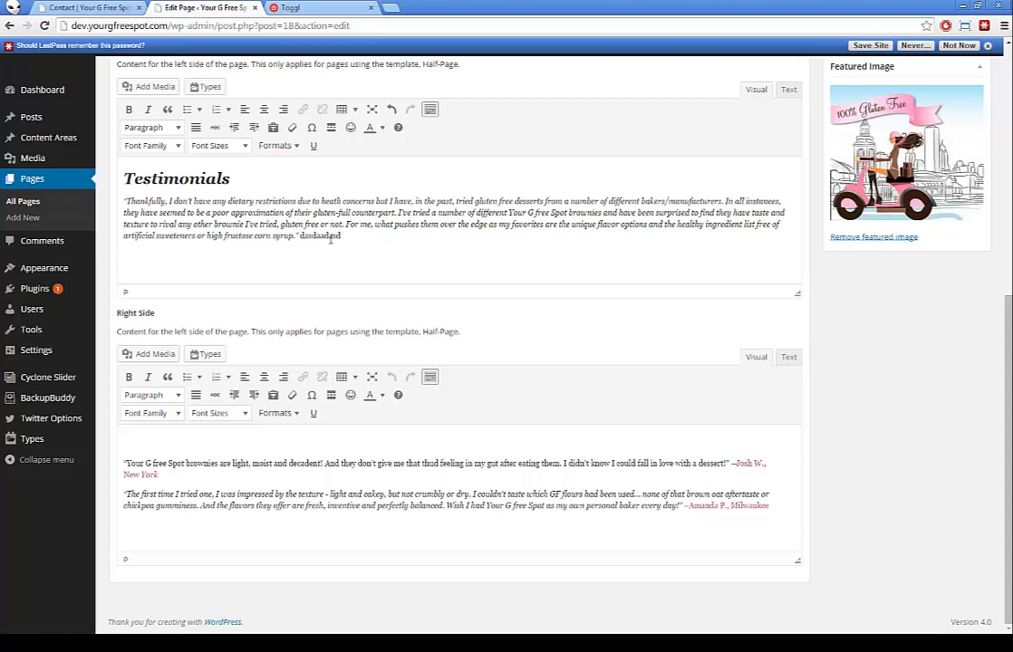
{"action": "double_click", "coordinate": [330, 236]}
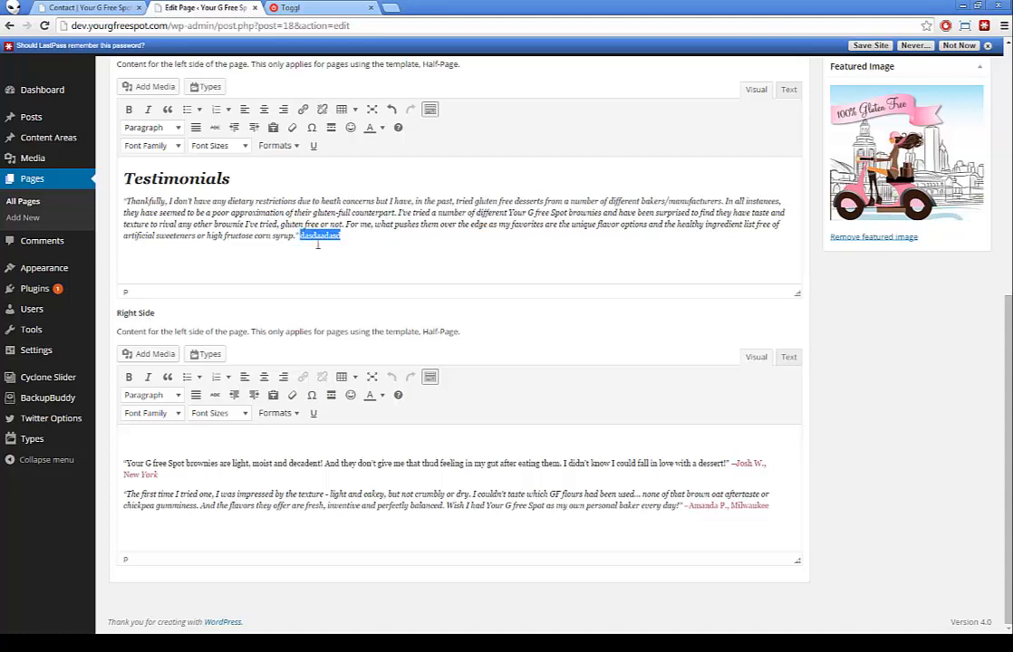
{"action": "left_click", "coordinate": [325, 242]}
{"action": "type", "text": "-"}
Color the placeholder attribution "-dasdaadasd" with the site's dark pink from the text color palette.
{"action": "left_click_drag", "start_coordinate": [361, 232], "coordinate": [304, 235]}
{"action": "left_click", "coordinate": [383, 130]}
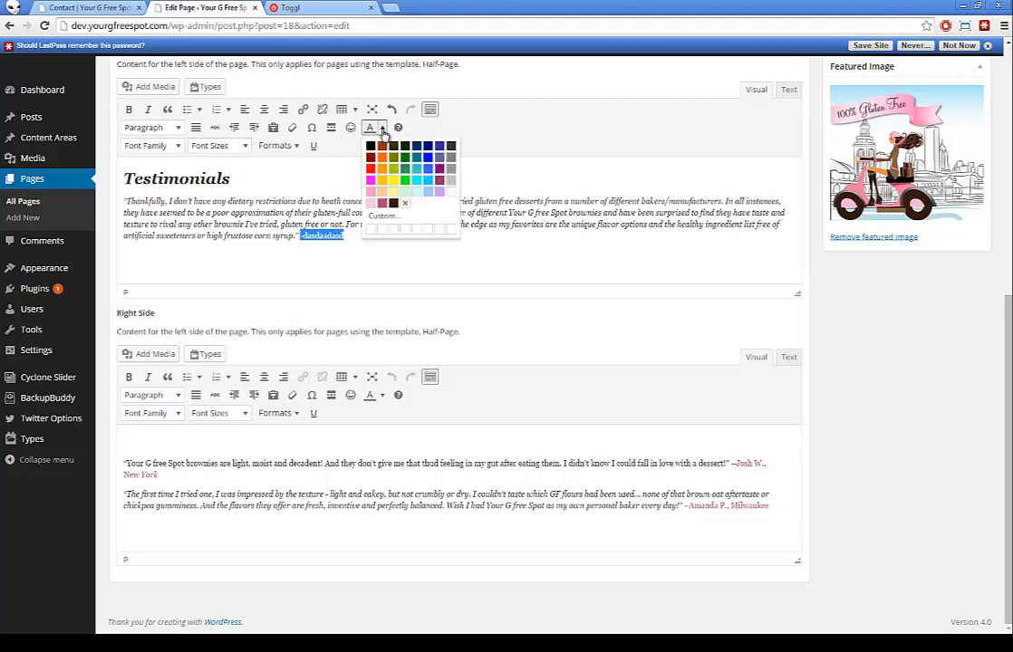
{"action": "left_click", "coordinate": [382, 204]}
{"action": "left_click", "coordinate": [344, 236]}
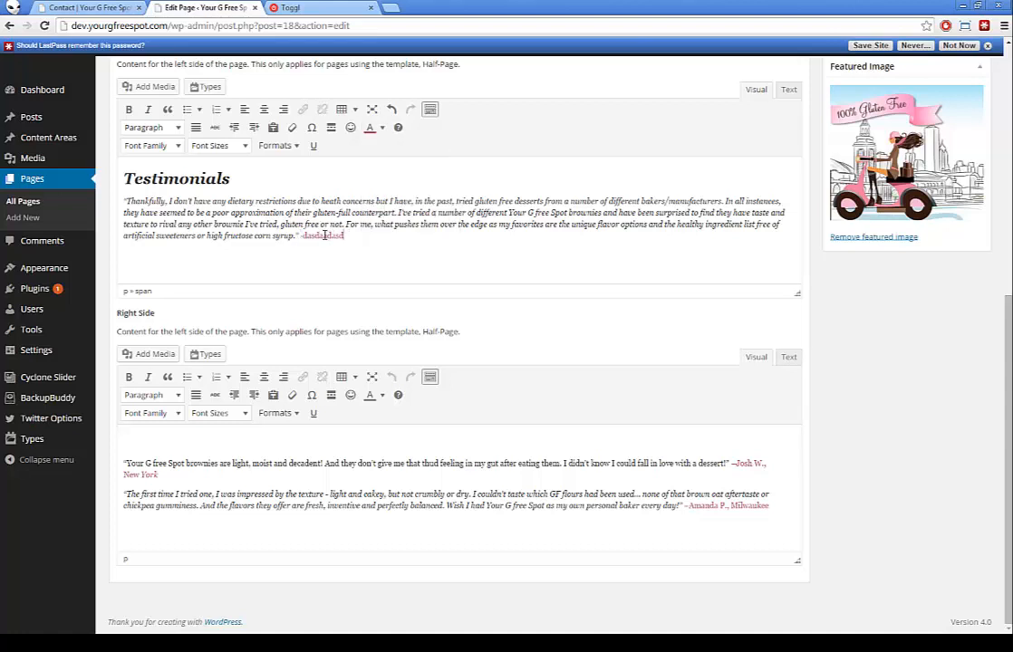
Highlight the first Right Side testimonial's attribution and show the Left Side editor's text color palette.
{"action": "left_click_drag", "start_coordinate": [325, 236], "coordinate": [335, 236]}
{"action": "left_click_drag", "start_coordinate": [733, 463], "coordinate": [159, 475]}
{"action": "left_click", "coordinate": [417, 228]}
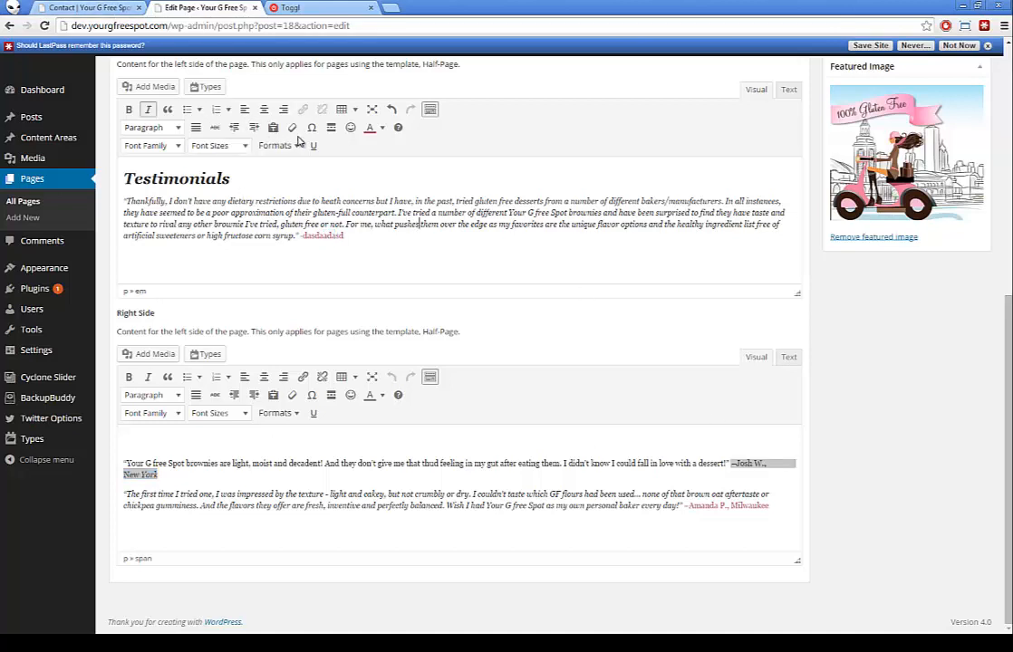
{"action": "left_click", "coordinate": [382, 127]}
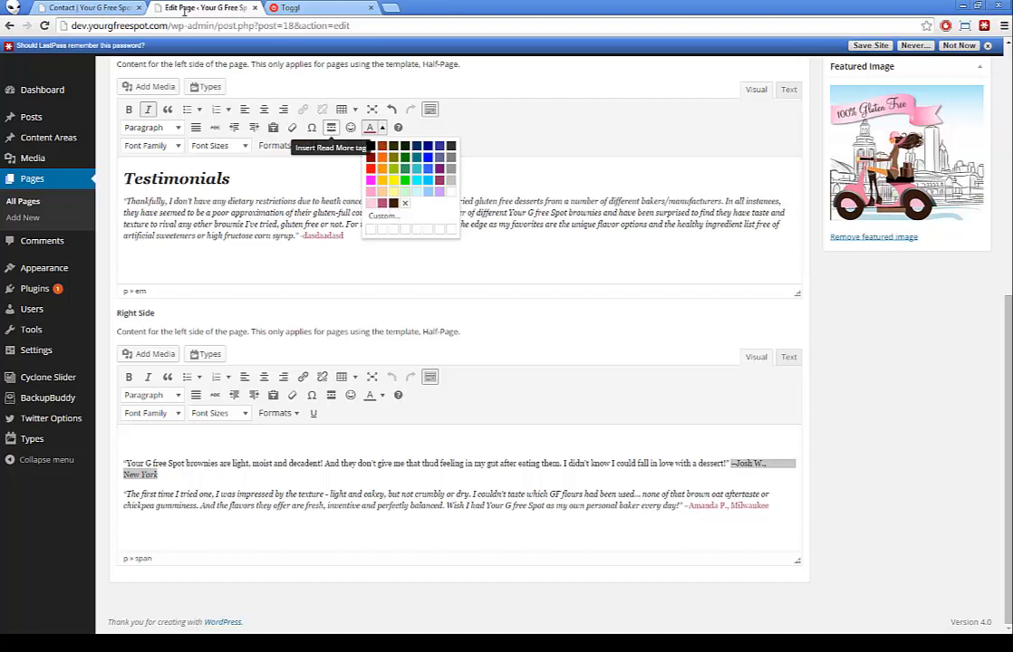
Examine the footer text on the live Contact page, and look over the live Home page.
{"action": "left_click", "coordinate": [56, 8]}
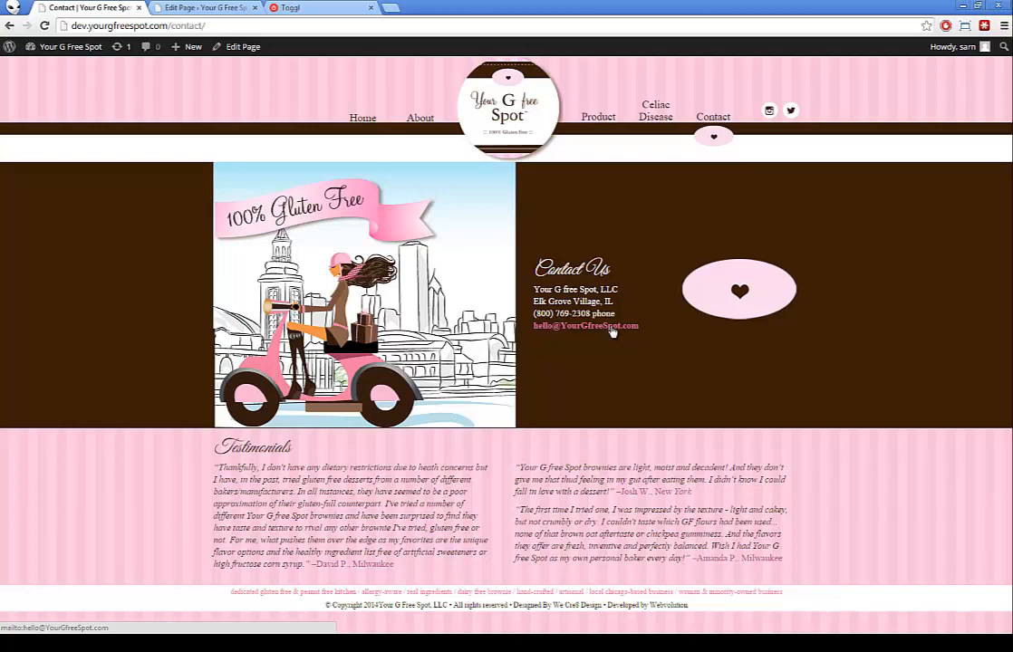
{"action": "left_click_drag", "start_coordinate": [253, 593], "coordinate": [646, 615]}
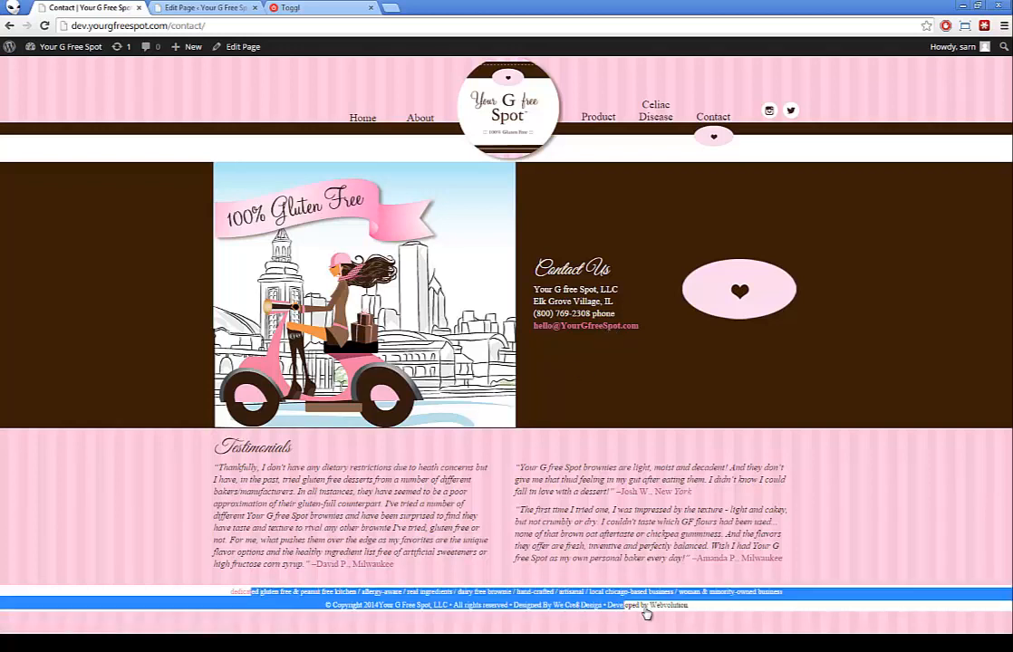
{"action": "left_click_drag", "start_coordinate": [730, 592], "coordinate": [517, 591]}
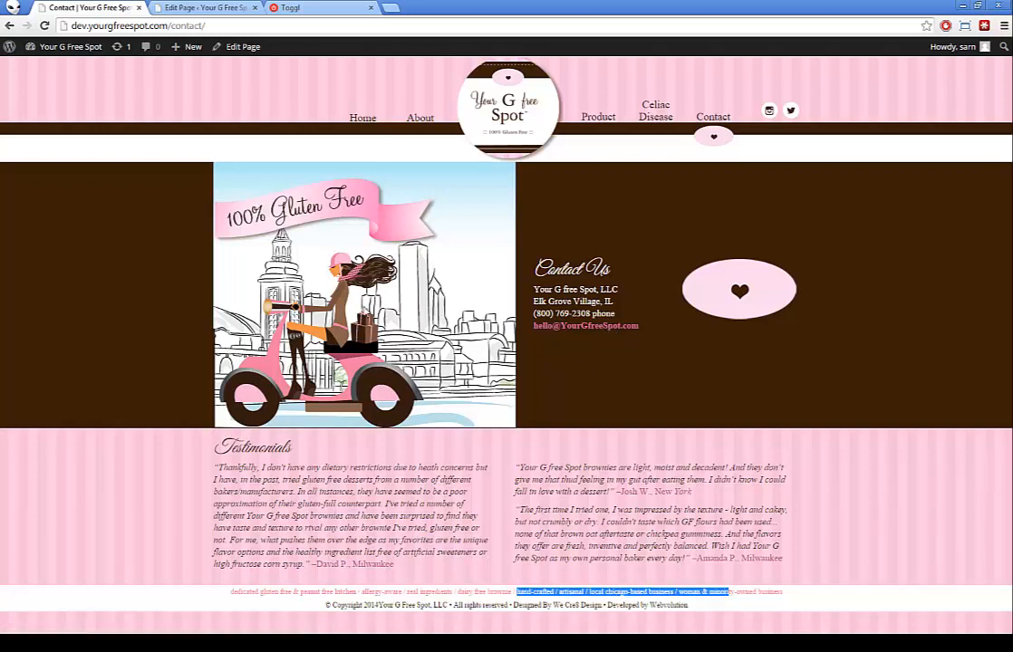
{"action": "left_click", "coordinate": [370, 118]}
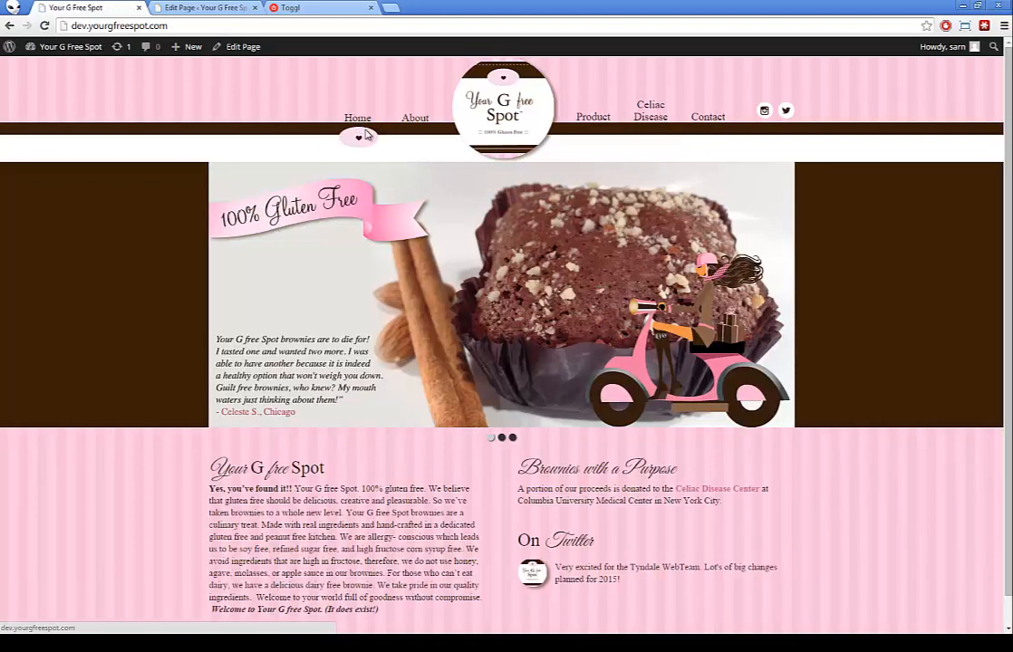
{"action": "scroll", "coordinate": [352, 214], "scroll_direction": "down", "scroll_amount": 1}
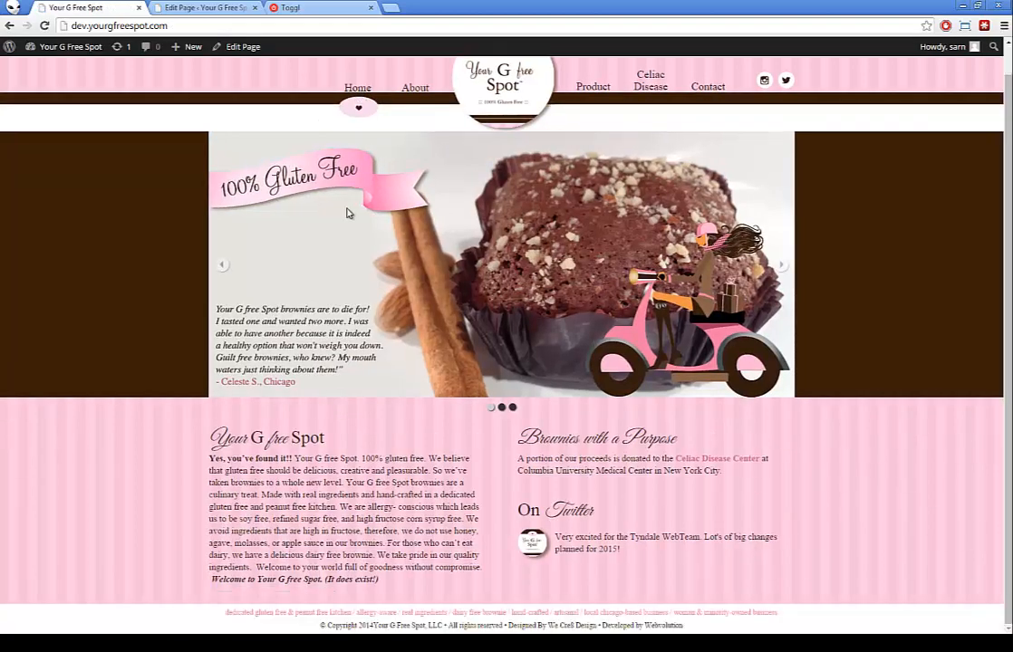
Examine the My Story and Meet Your Baker text on the live About page, and go back to the live Contact page.
{"action": "left_click", "coordinate": [416, 88]}
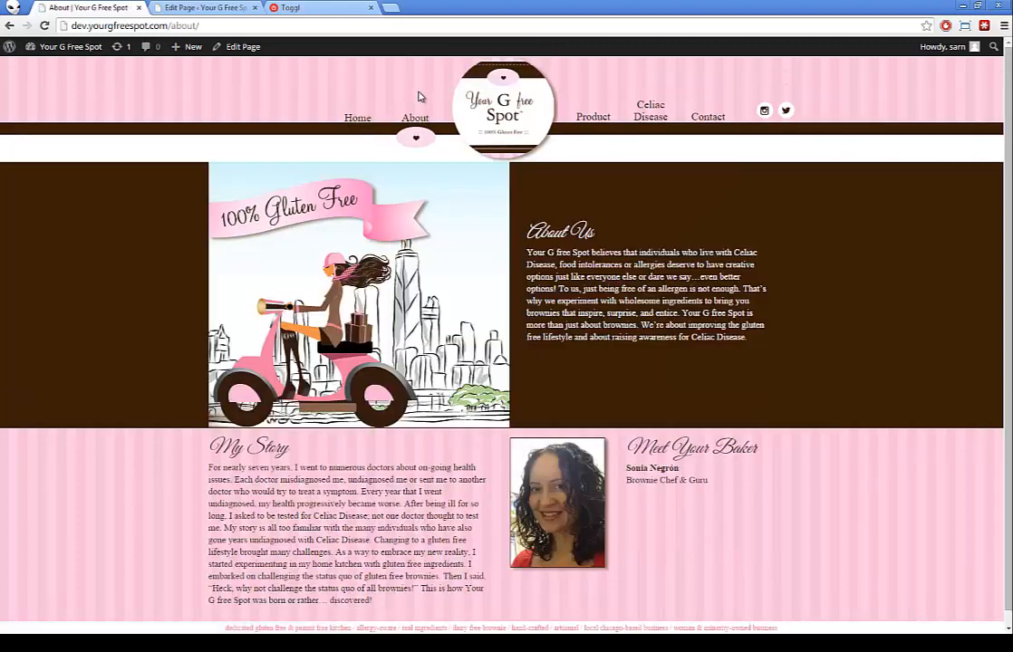
{"action": "left_click_drag", "start_coordinate": [340, 479], "coordinate": [310, 480]}
{"action": "left_click", "coordinate": [415, 551]}
{"action": "left_click_drag", "start_coordinate": [666, 467], "coordinate": [644, 468]}
{"action": "left_click", "coordinate": [711, 118]}
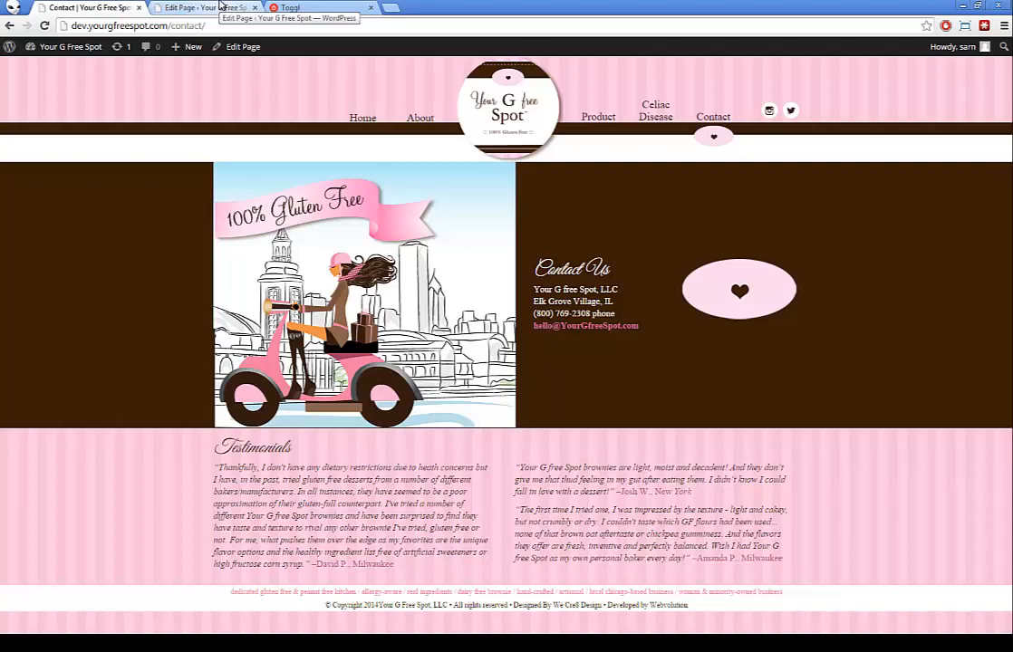
Try the dark red 5e2121 in the Left Side editor's custom text color picker, and cancel without applying it.
{"action": "left_click", "coordinate": [220, 7]}
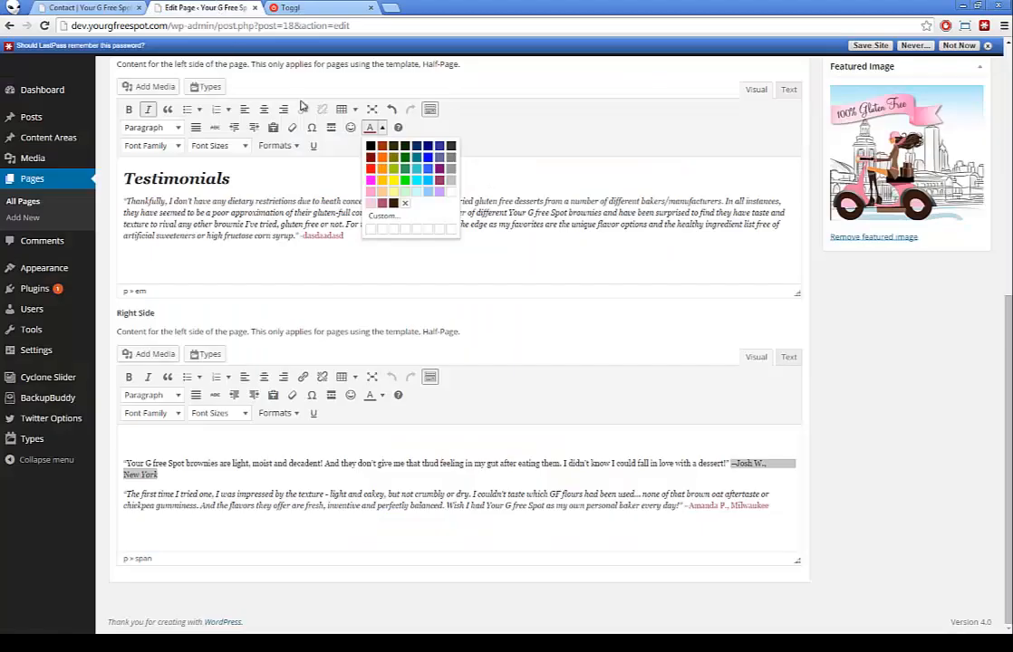
{"action": "left_click", "coordinate": [390, 215]}
{"action": "left_click", "coordinate": [494, 308]}
{"action": "left_click_drag", "start_coordinate": [493, 309], "coordinate": [489, 348]}
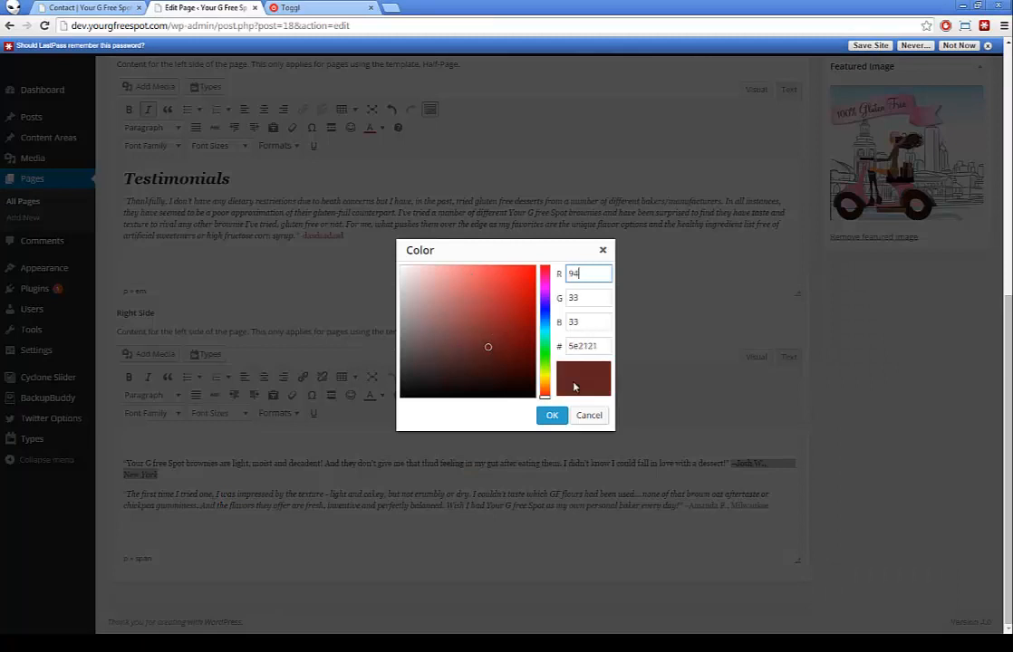
{"action": "left_click", "coordinate": [588, 416]}
Reload the Contact editor to discard the unsaved edits, look over its content, and return to the live Contact page.
{"action": "key", "text": "F5"}
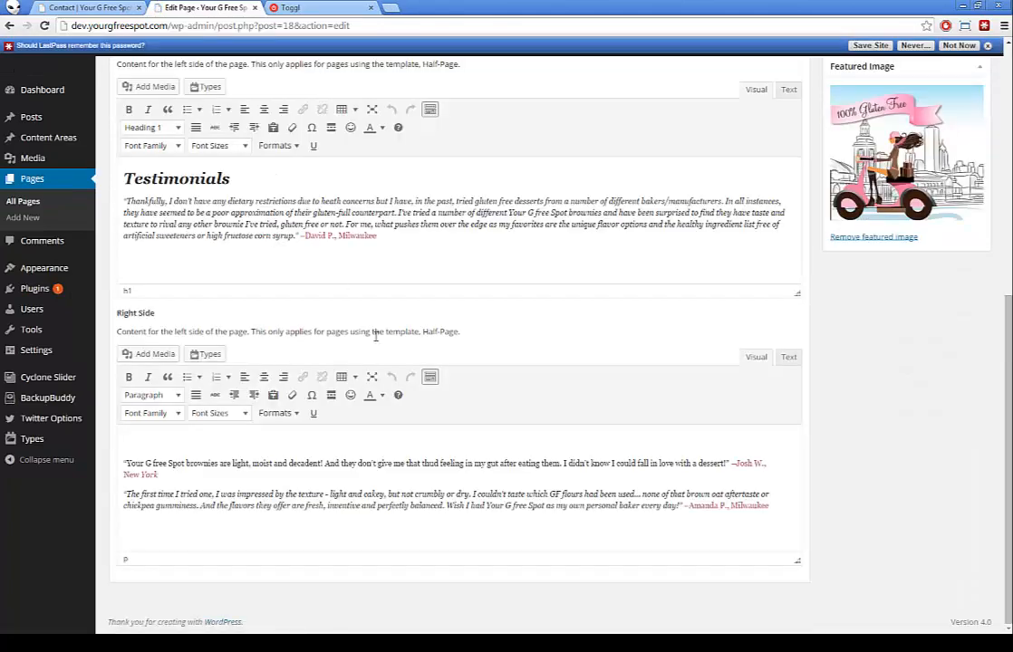
{"action": "scroll", "coordinate": [364, 347], "scroll_direction": "up", "scroll_amount": 8}
{"action": "scroll", "coordinate": [339, 251], "scroll_direction": "down", "scroll_amount": 8}
{"action": "scroll", "coordinate": [330, 255], "scroll_direction": "up", "scroll_amount": 1}
{"action": "left_click", "coordinate": [57, 5]}
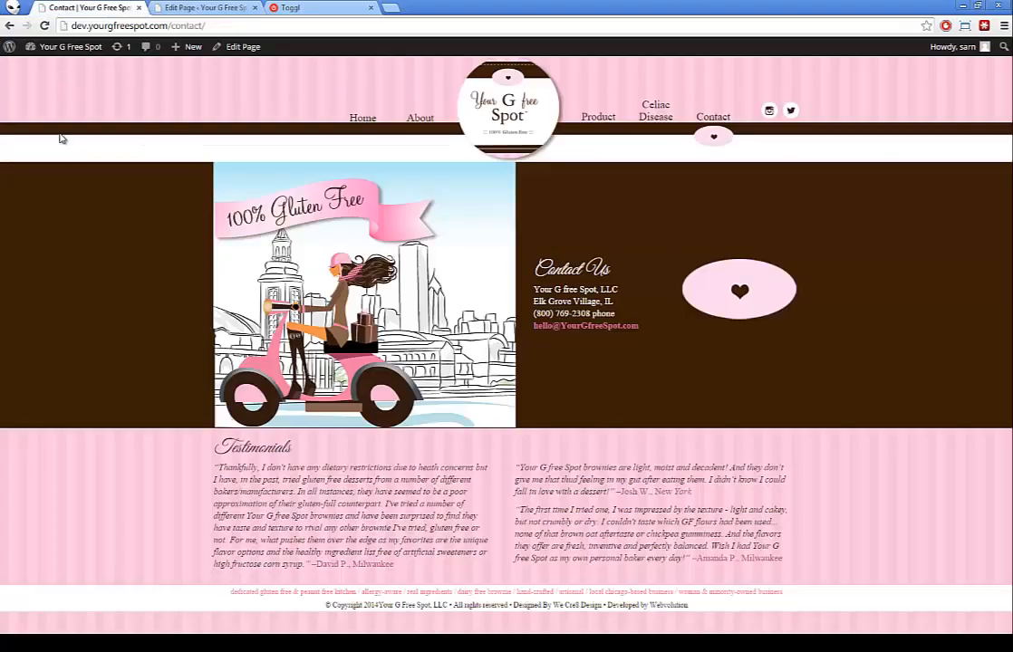
View the live Home page's slider, and open the Homepage Slider slideshow for editing in Cyclone Slider.
{"action": "left_click", "coordinate": [363, 118]}
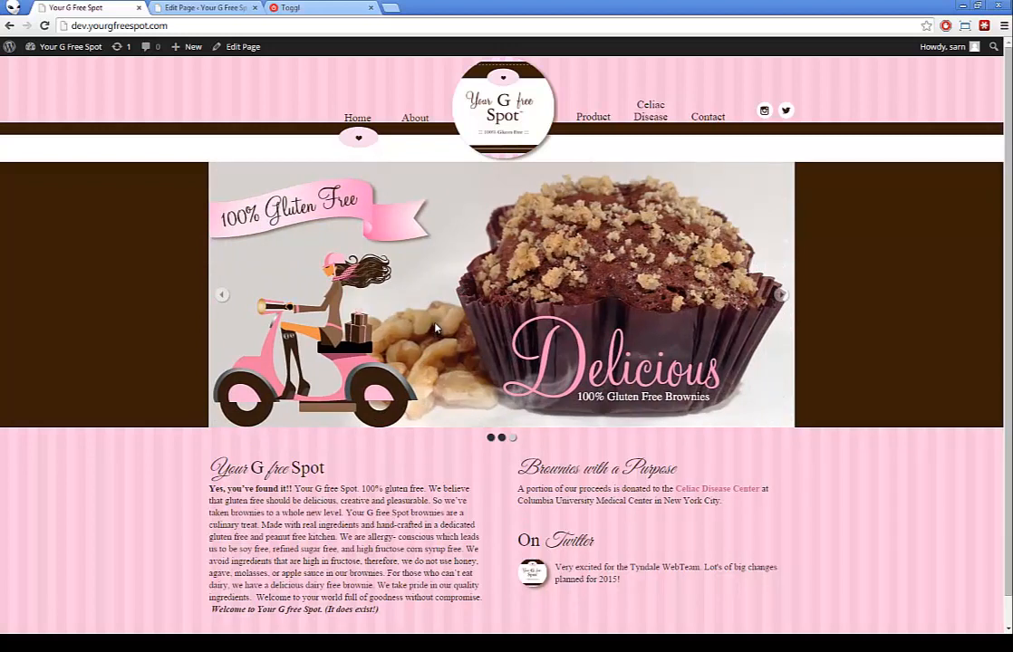
{"action": "left_click", "coordinate": [175, 7]}
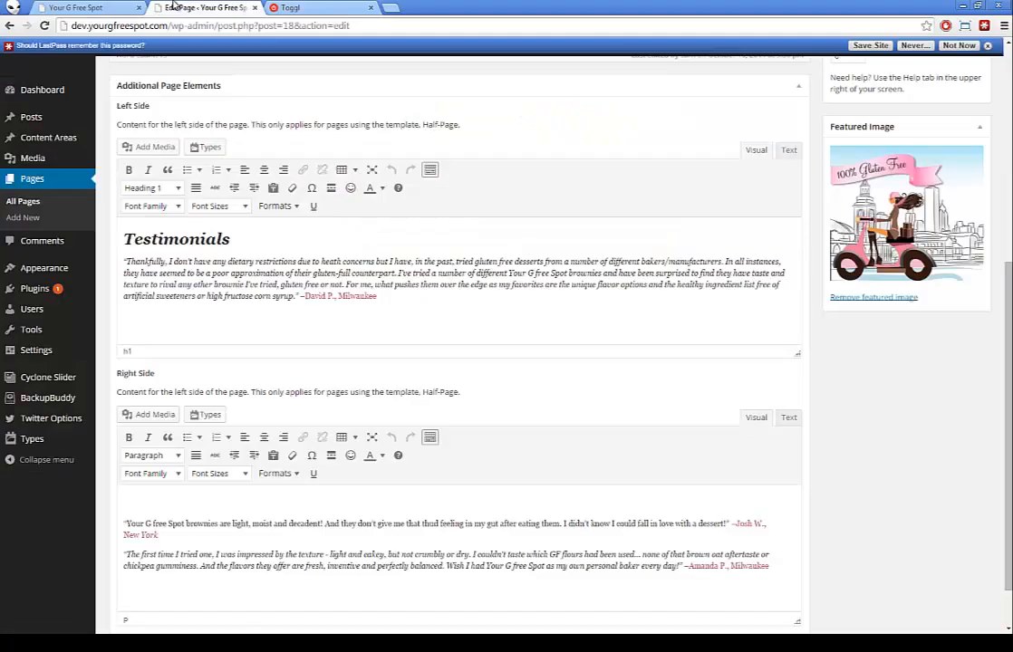
{"action": "left_click", "coordinate": [35, 380]}
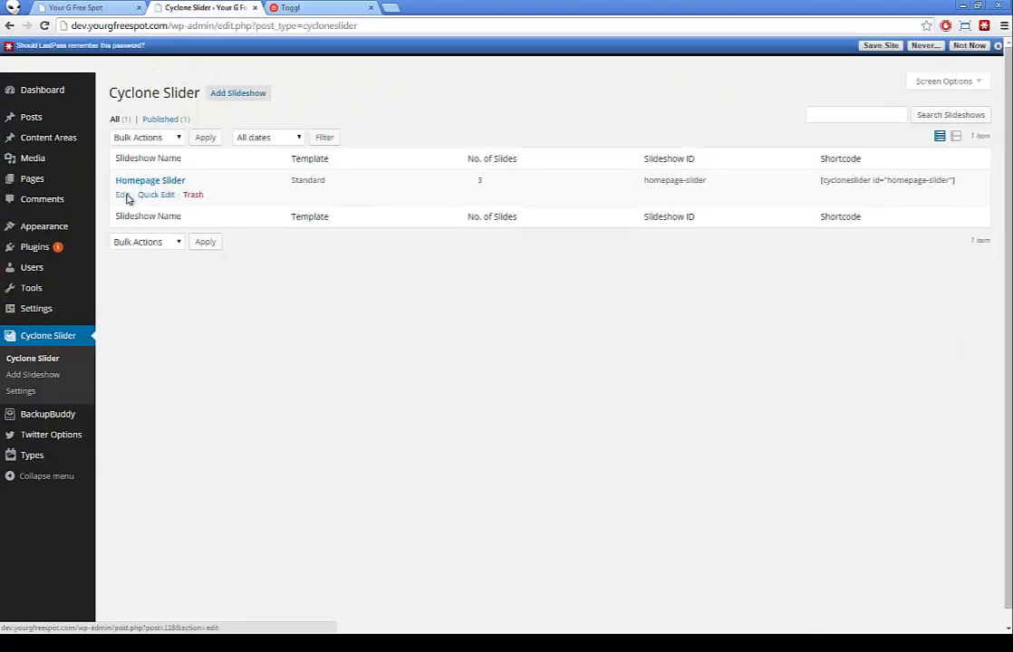
{"action": "left_click", "coordinate": [128, 198]}
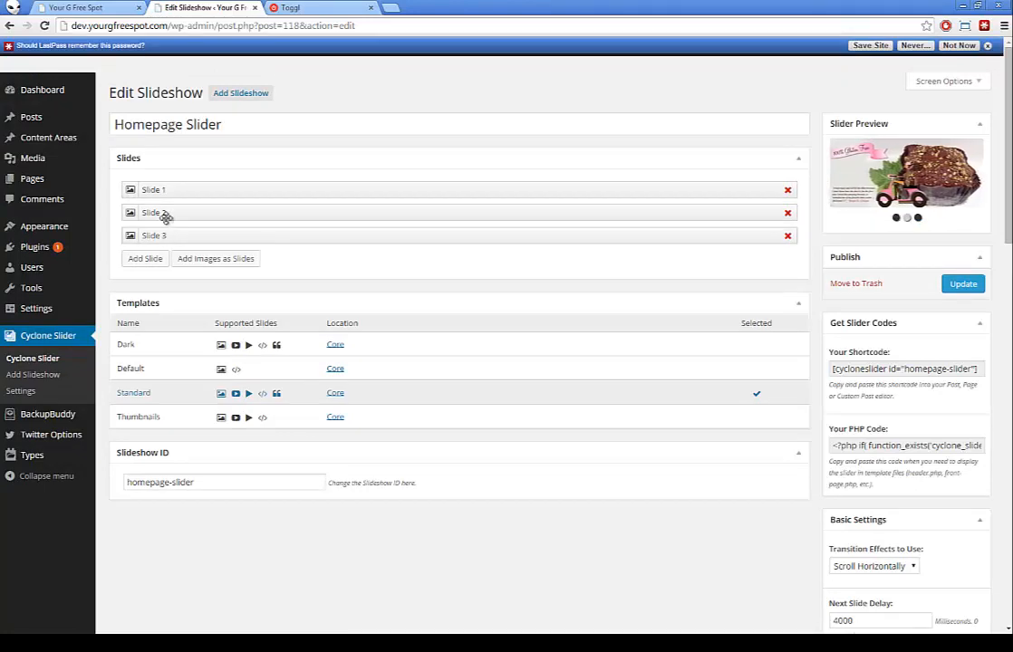
Expand Slide 1, and look at the upload view of its image picker without choosing a file.
{"action": "left_click", "coordinate": [163, 192]}
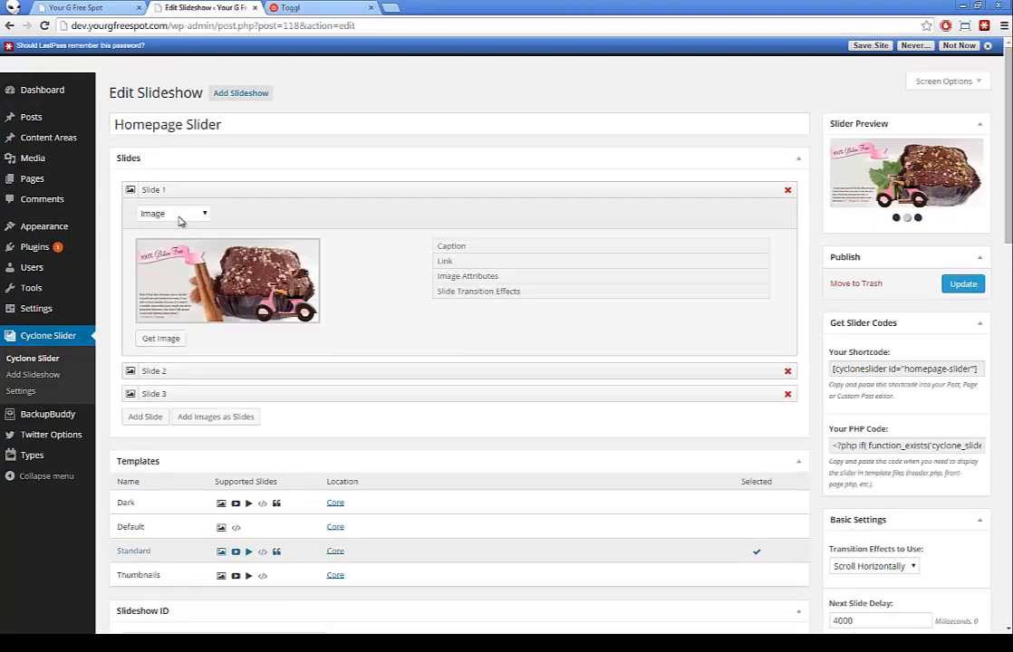
{"action": "left_click", "coordinate": [167, 188]}
{"action": "left_click", "coordinate": [165, 189]}
{"action": "left_click", "coordinate": [165, 338]}
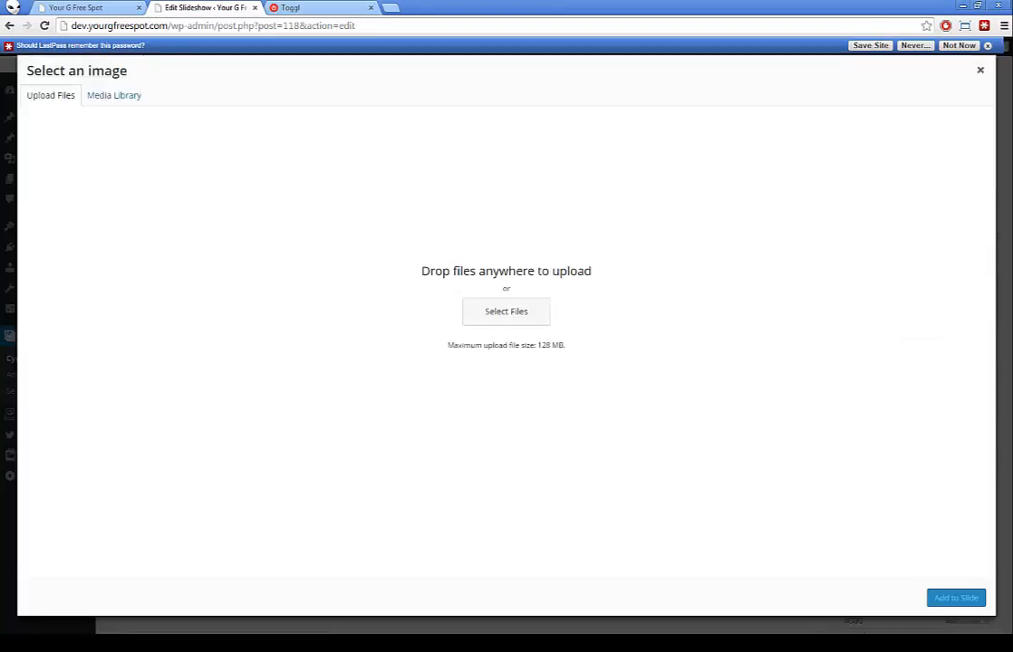
{"action": "left_click", "coordinate": [978, 70]}
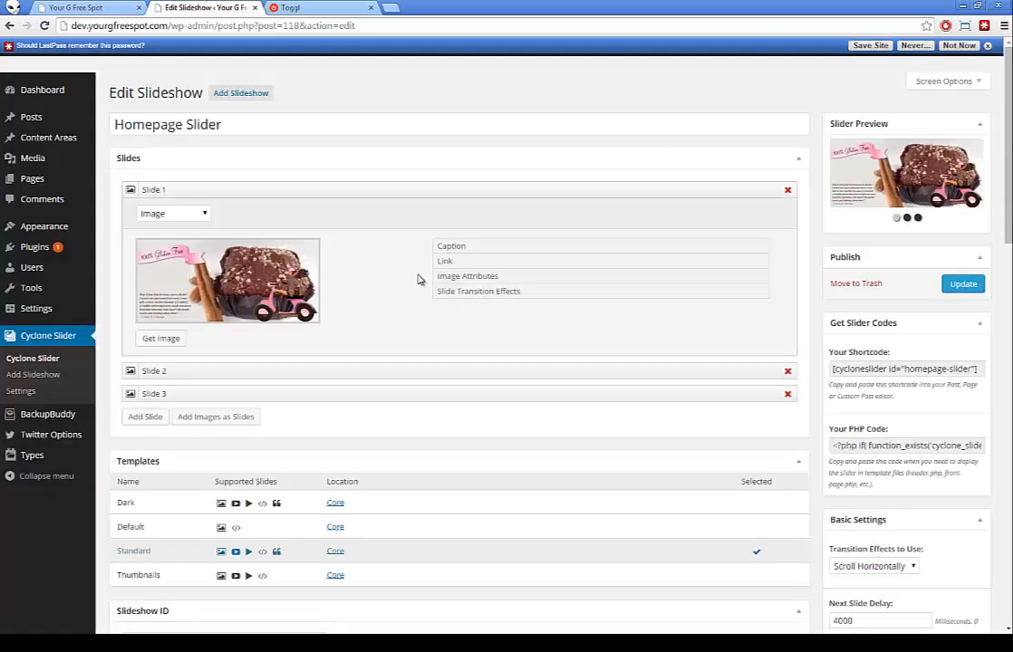
Reveal Slide 1's image attributes, caption, slide transition effects and link settings.
{"action": "left_click", "coordinate": [475, 277]}
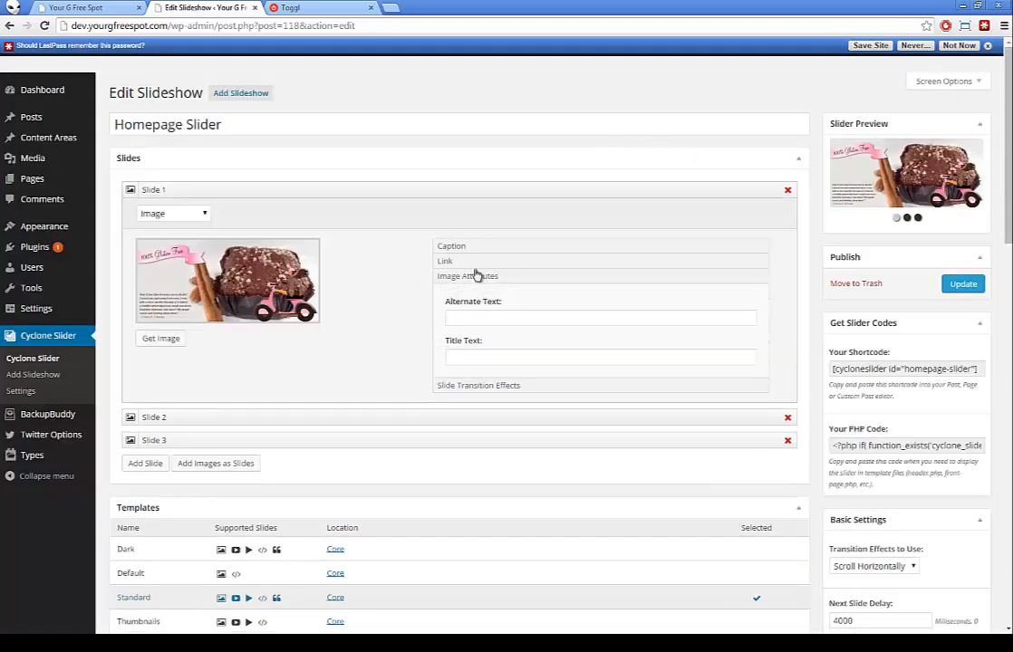
{"action": "left_click", "coordinate": [463, 248]}
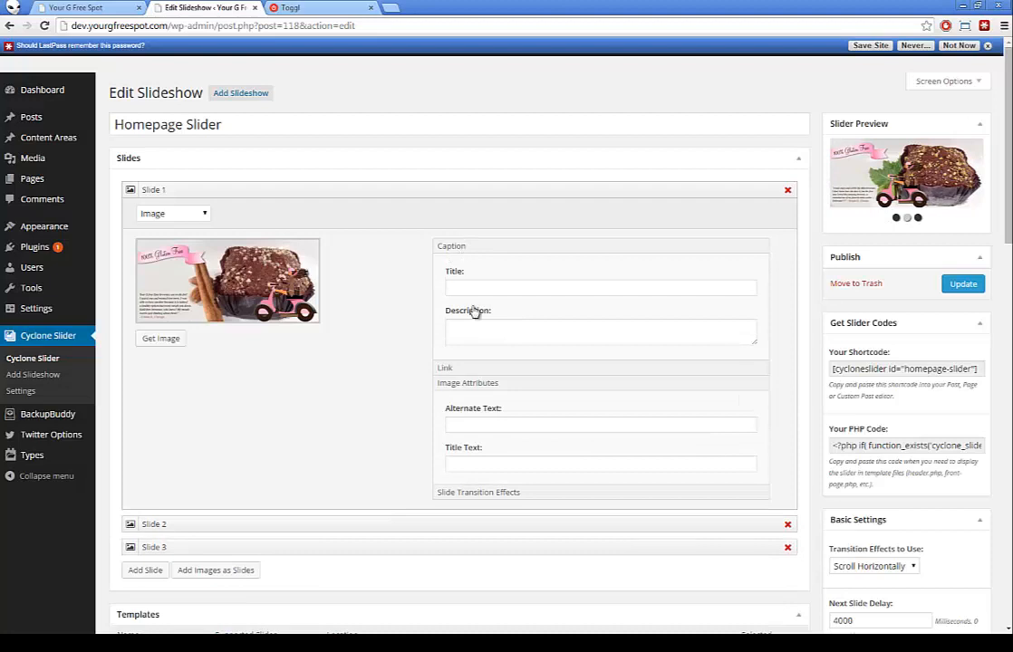
{"action": "scroll", "coordinate": [476, 353], "scroll_direction": "down", "scroll_amount": 1}
{"action": "left_click", "coordinate": [474, 434]}
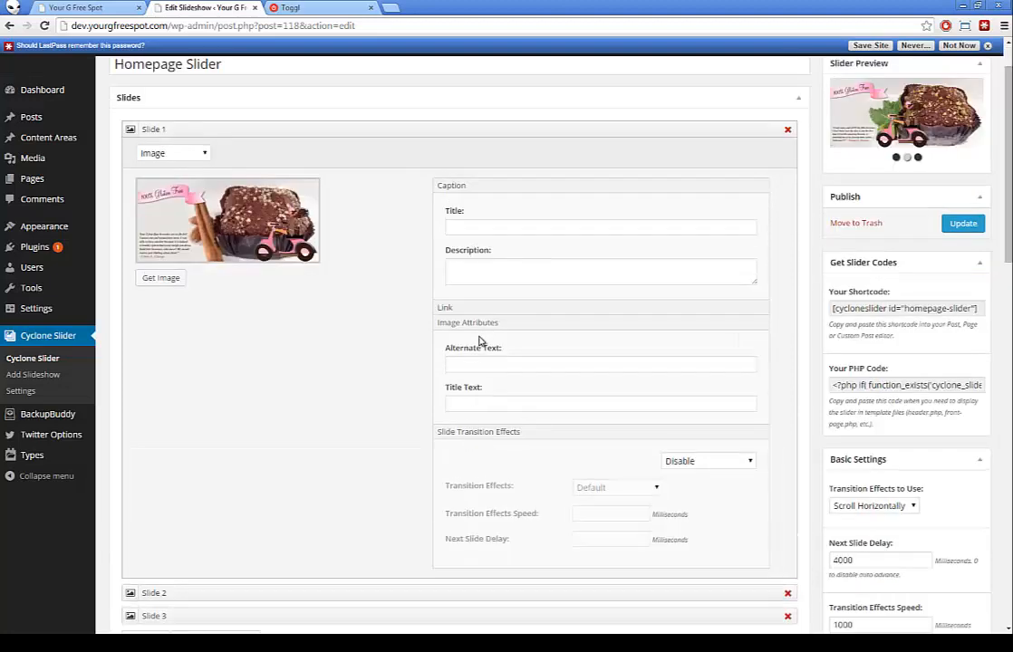
{"action": "left_click", "coordinate": [475, 309]}
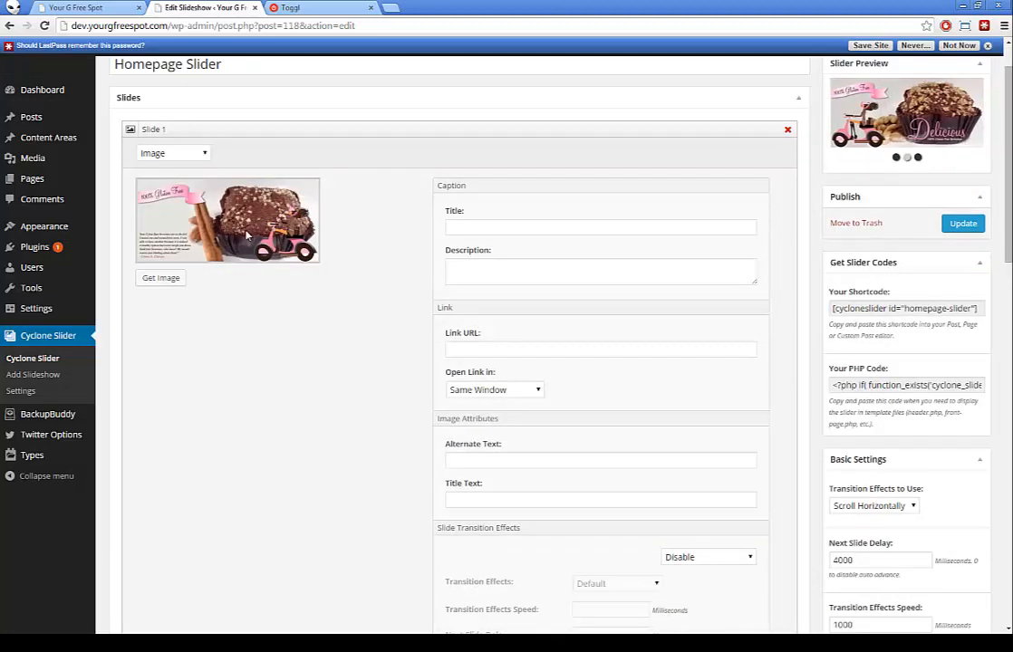
Try picking slide3.jpg from the media library for Slide 1, and close the image picker without adding it.
{"action": "left_click", "coordinate": [160, 278]}
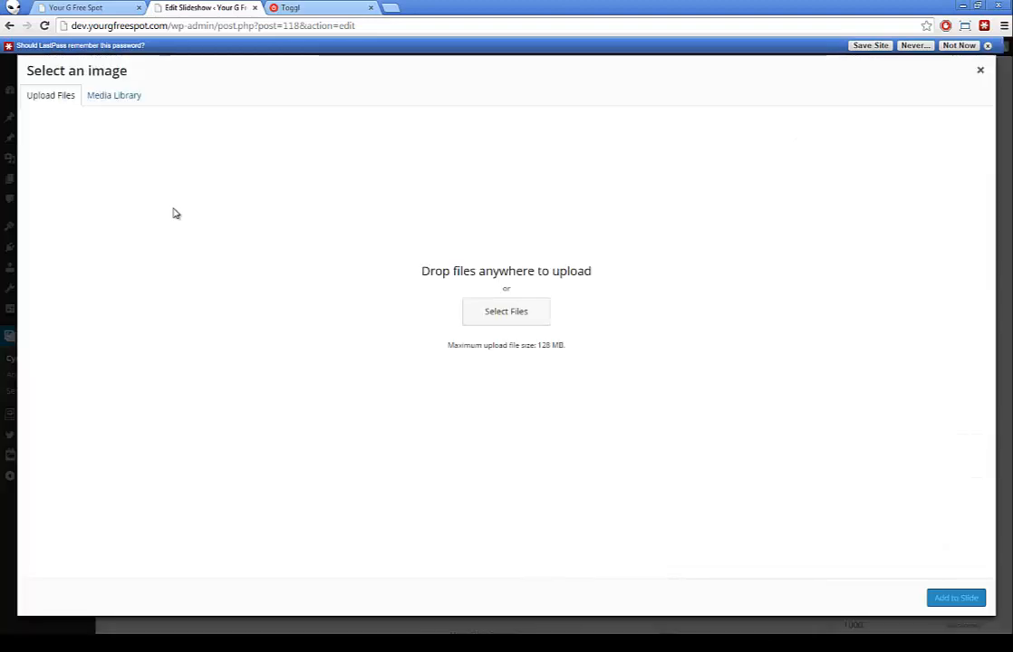
{"action": "left_click", "coordinate": [119, 100]}
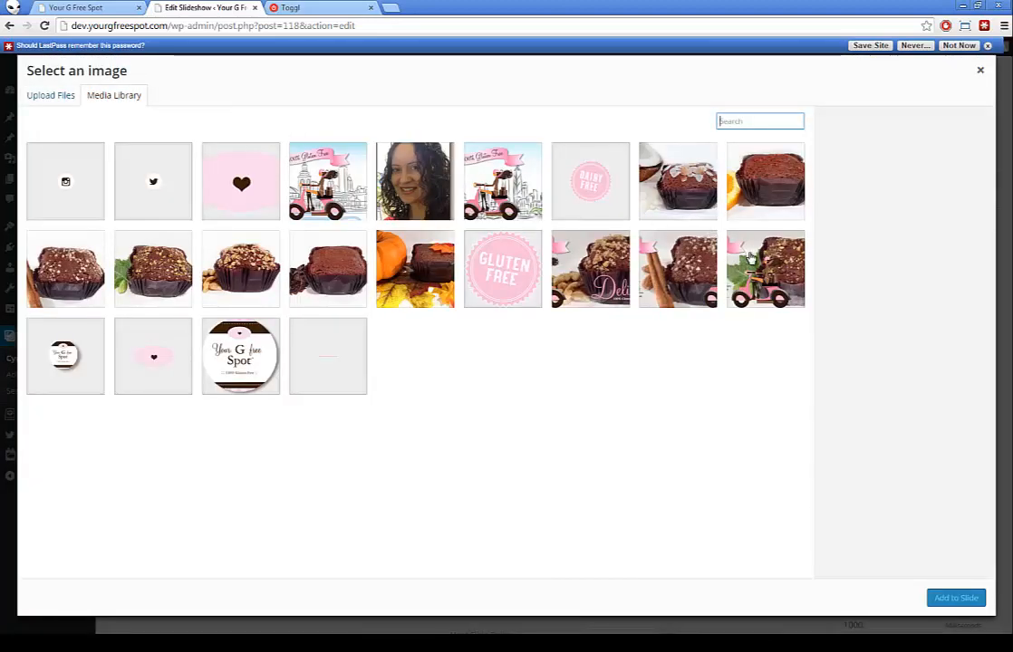
{"action": "left_click", "coordinate": [573, 254]}
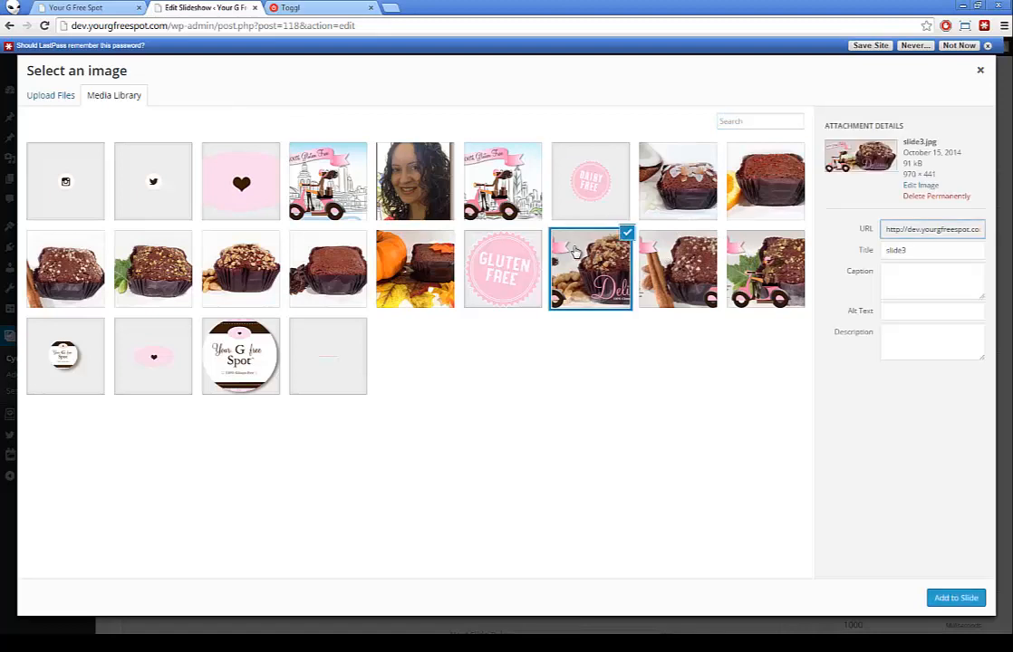
{"action": "left_click", "coordinate": [980, 71]}
Compare the slider images in Slide 1's media library and look at the upload view, leaving without adding an image, and collapse Slide 1.
{"action": "left_click", "coordinate": [161, 279]}
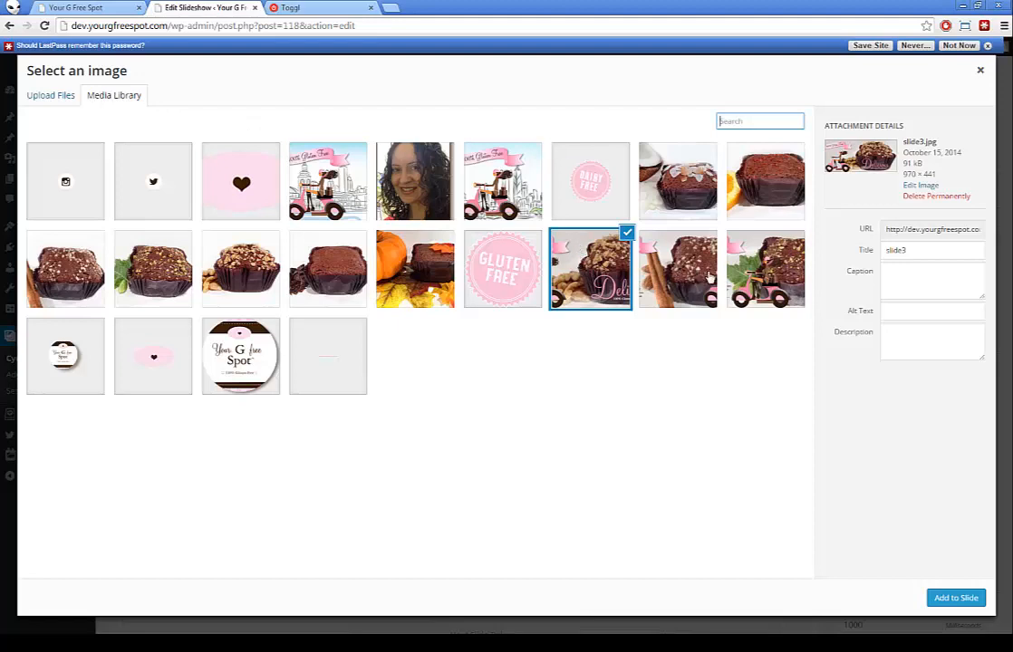
{"action": "left_click", "coordinate": [741, 280]}
{"action": "left_click", "coordinate": [678, 277]}
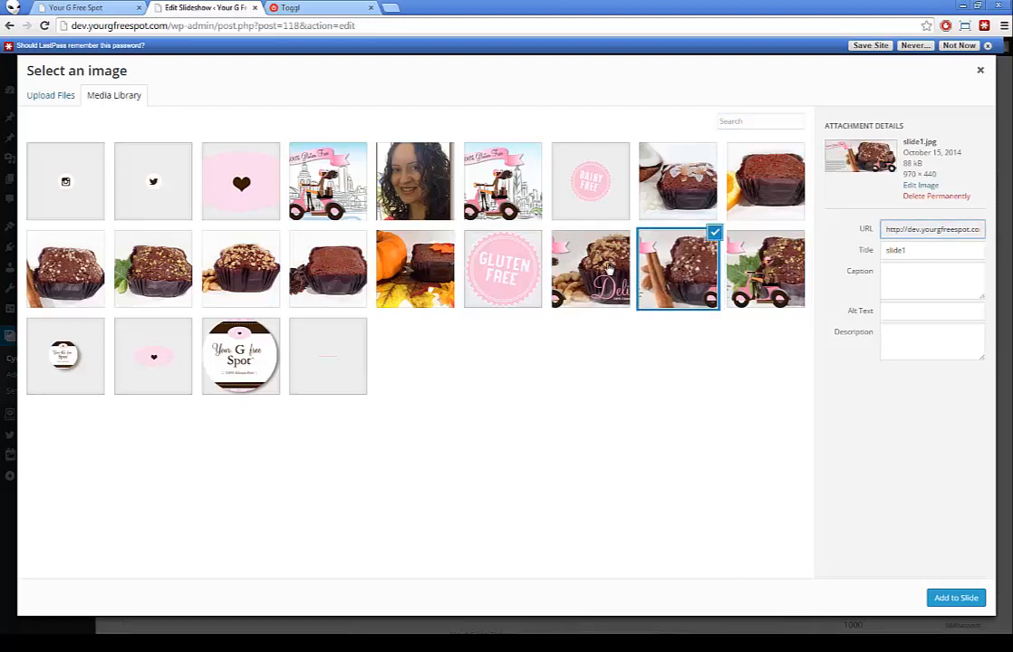
{"action": "left_click", "coordinate": [611, 268]}
{"action": "left_click", "coordinate": [681, 266]}
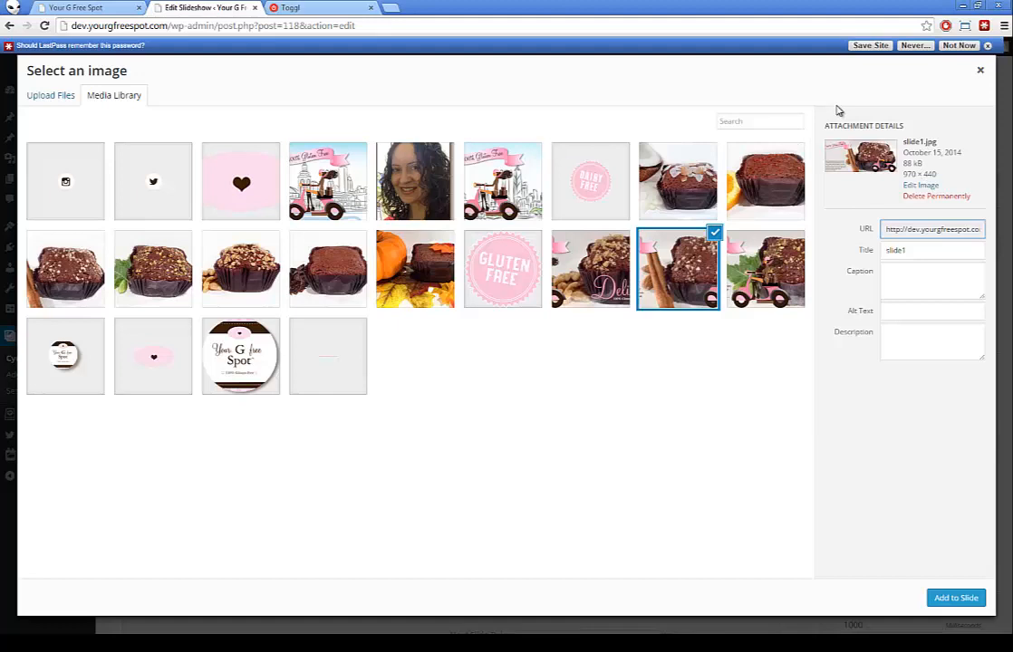
{"action": "left_click", "coordinate": [64, 95]}
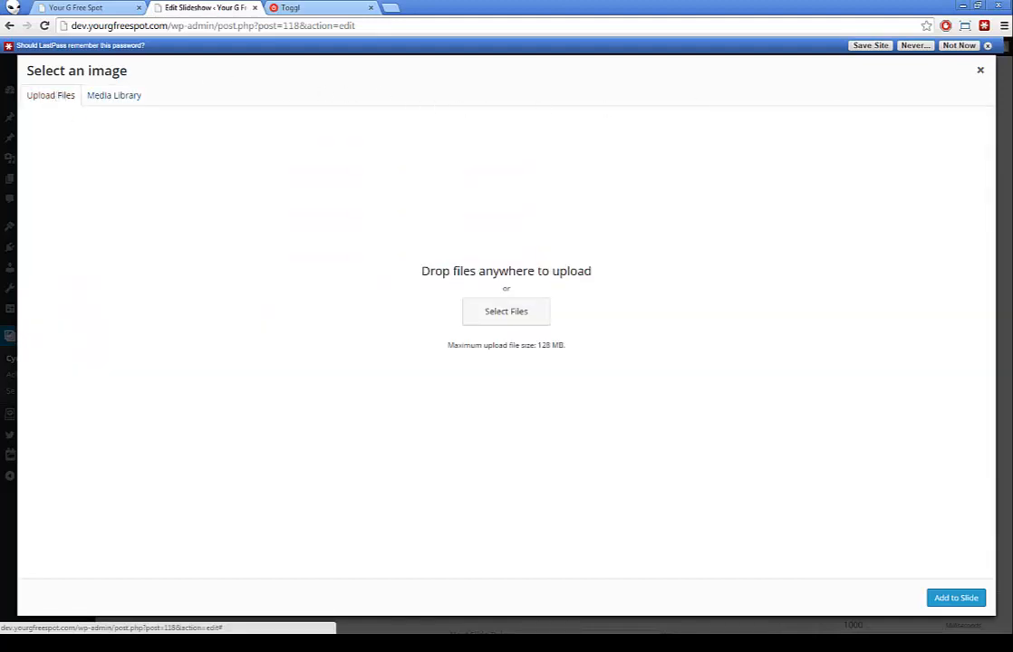
{"action": "left_click_drag", "start_coordinate": [1012, 417], "coordinate": [444, 395]}
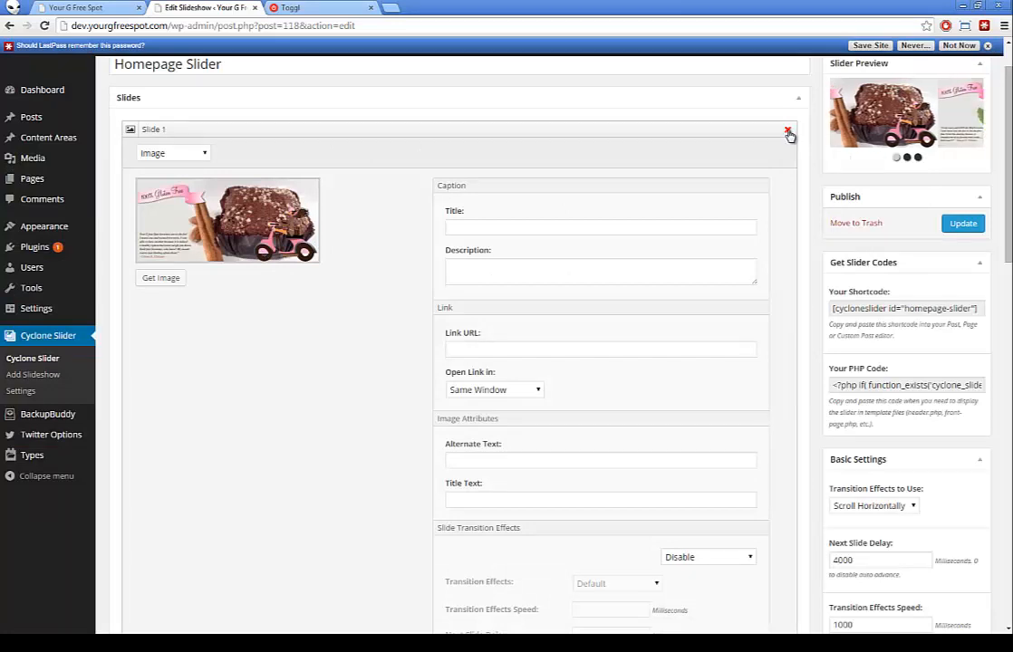
{"action": "left_click", "coordinate": [502, 133]}
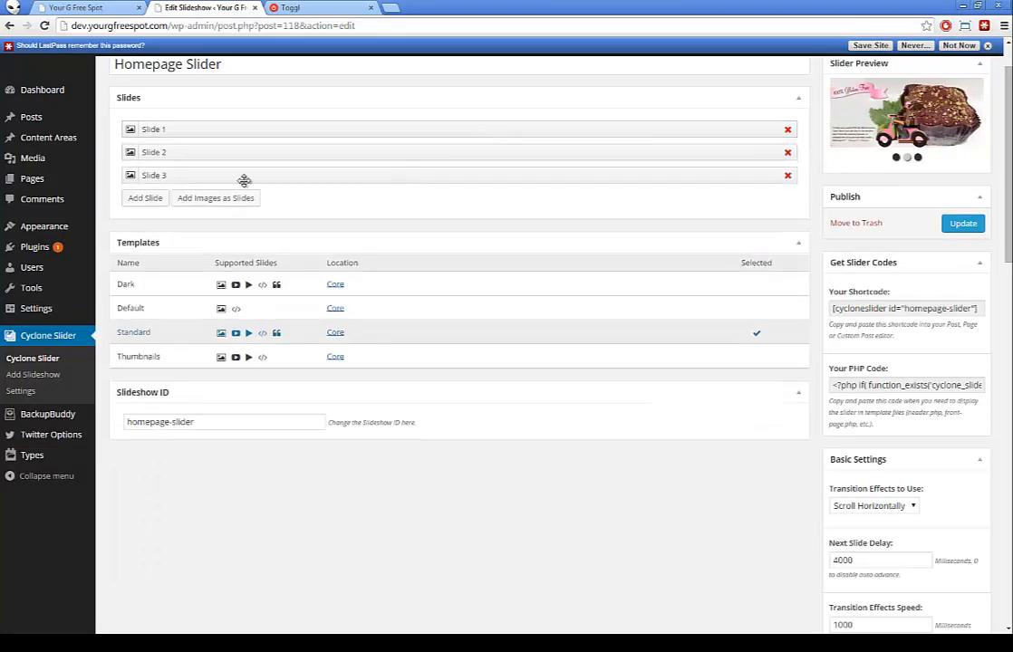
Add a new blank slide to the slideshow, and look at its image upload dialog without choosing a file.
{"action": "left_click", "coordinate": [128, 200]}
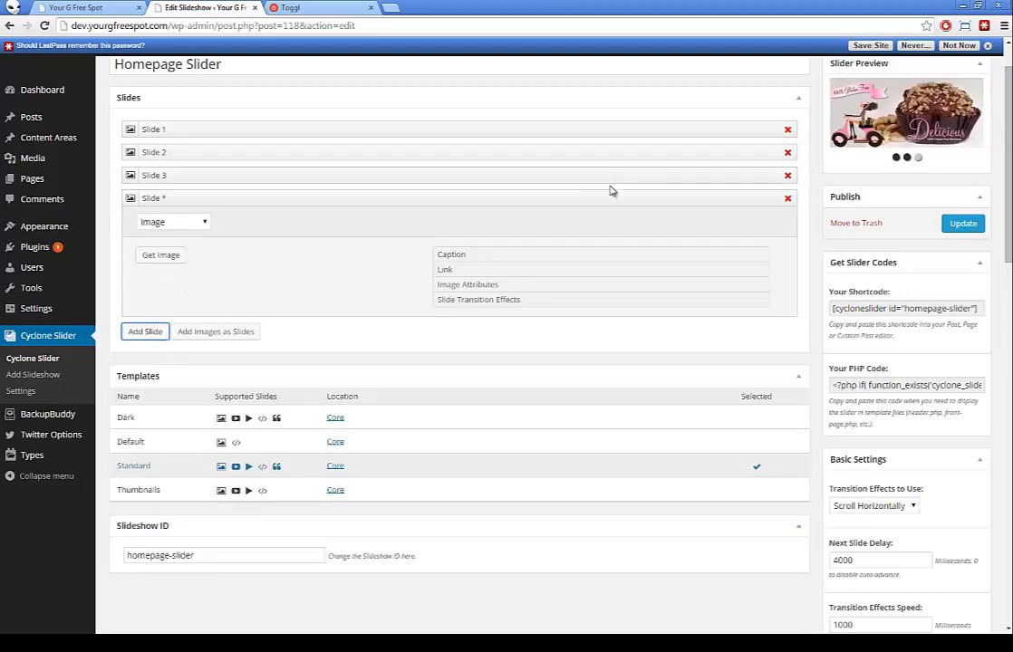
{"action": "left_click", "coordinate": [163, 257]}
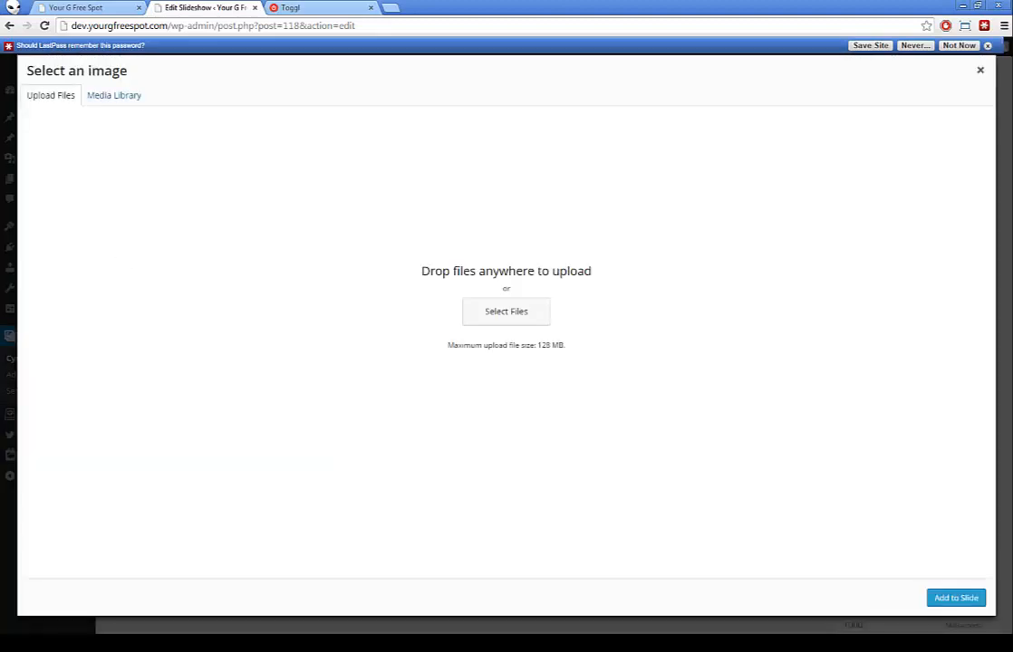
{"action": "left_click_drag", "start_coordinate": [0, 281], "coordinate": [0, 273]}
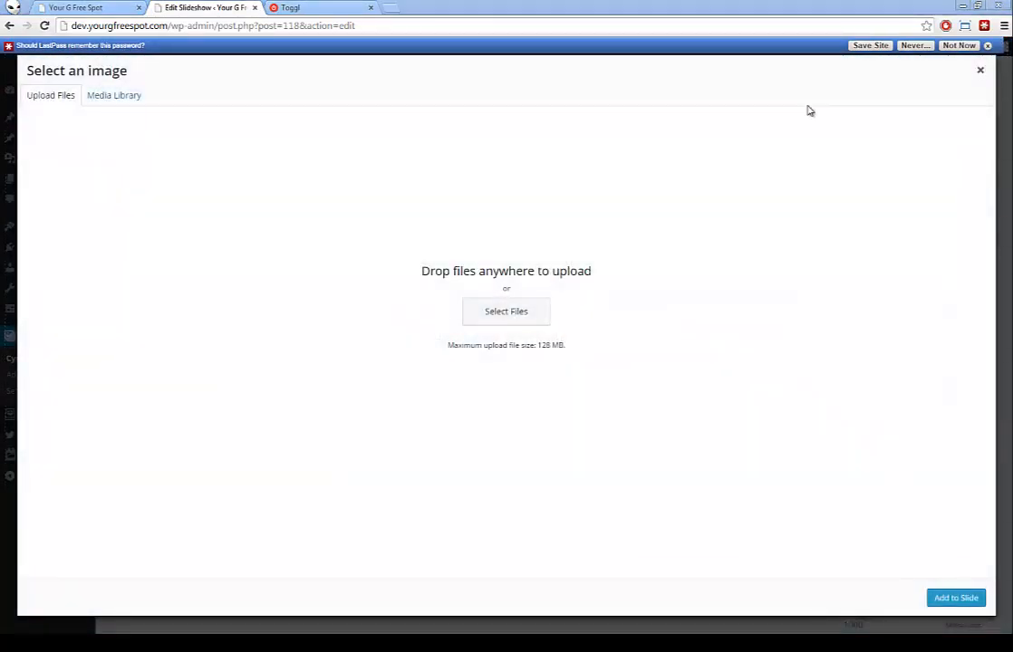
{"action": "left_click", "coordinate": [979, 72]}
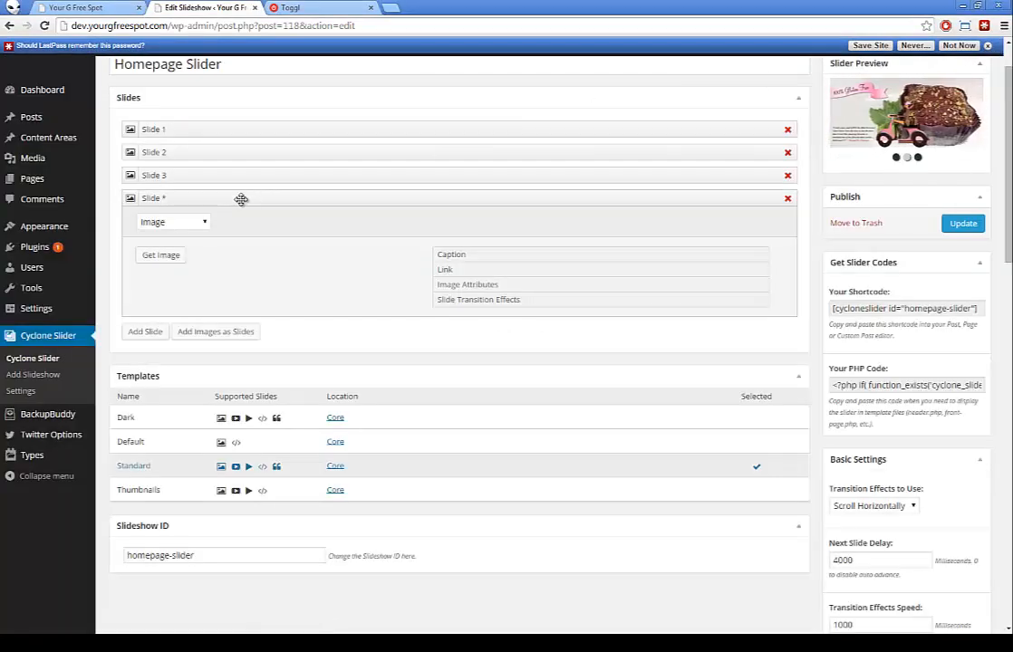
Move the new blank slide above Slide 1, collapse it, and reposition it between Slide 2 and Slide 3.
{"action": "left_click_drag", "start_coordinate": [240, 199], "coordinate": [276, 128]}
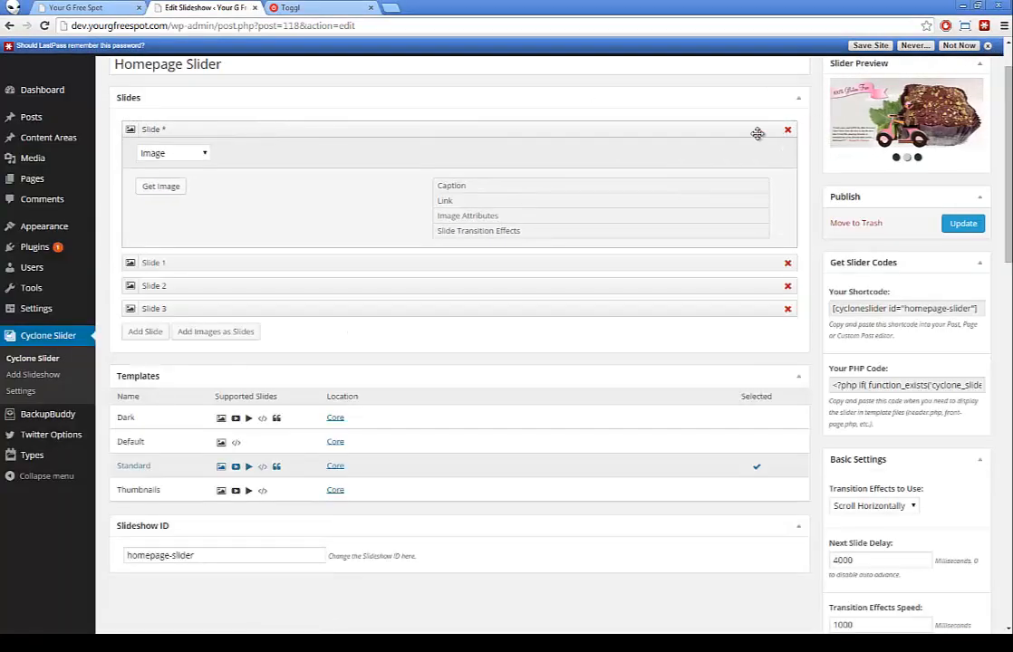
{"action": "left_click", "coordinate": [758, 131]}
{"action": "left_click_drag", "start_coordinate": [179, 131], "coordinate": [188, 176]}
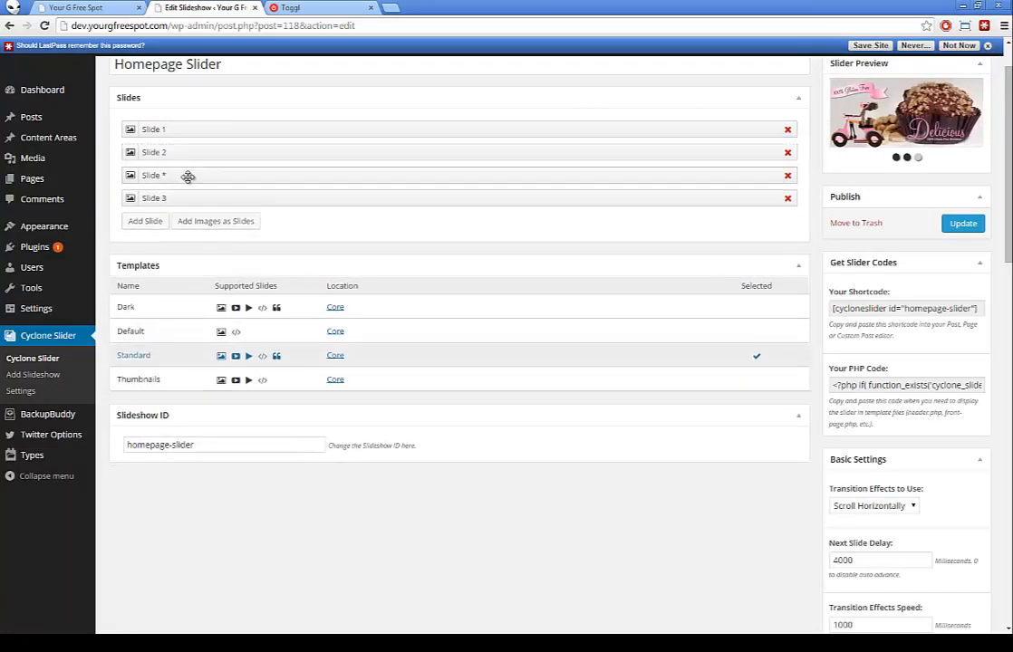
Check the live Home slider, move the blank slide between Slide 1 and Slide 2, and delete it.
{"action": "left_click", "coordinate": [76, 7]}
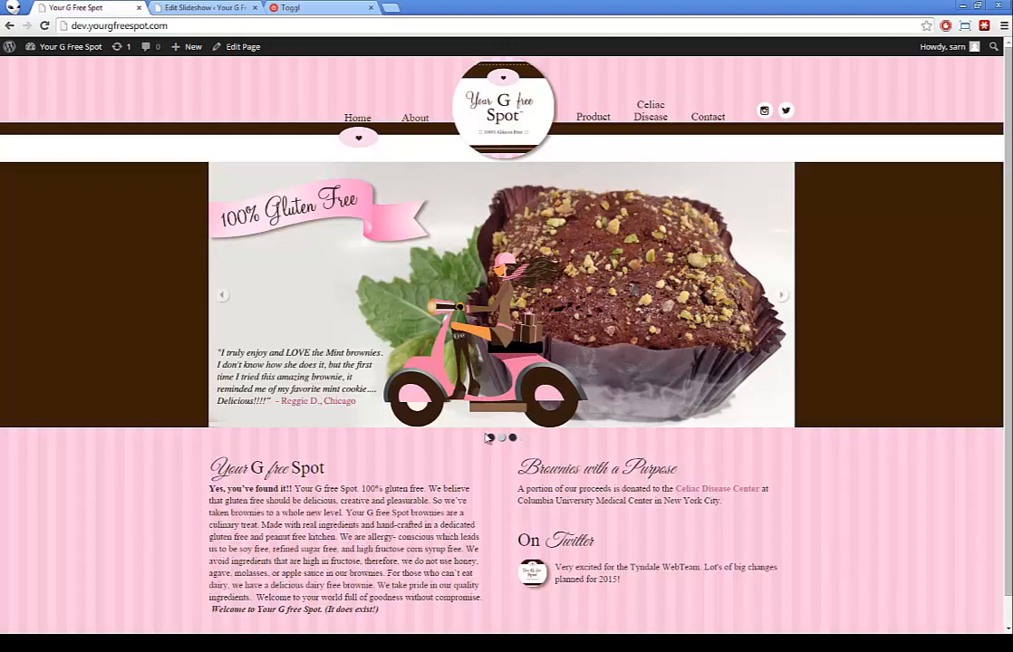
{"action": "left_click", "coordinate": [205, 7]}
{"action": "left_click", "coordinate": [382, 178]}
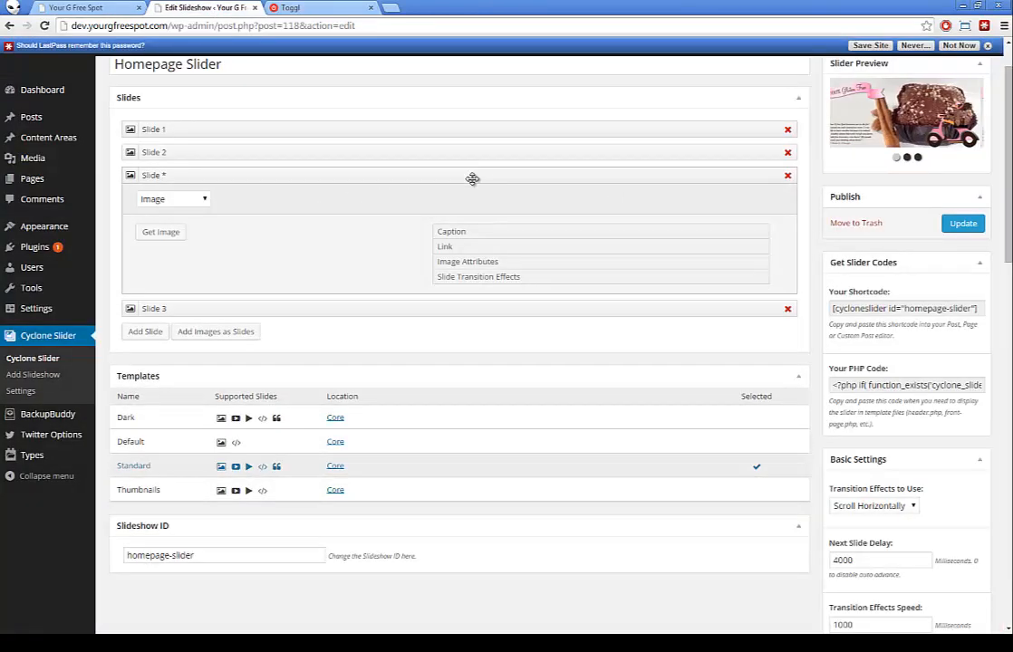
{"action": "left_click_drag", "start_coordinate": [472, 178], "coordinate": [459, 147]}
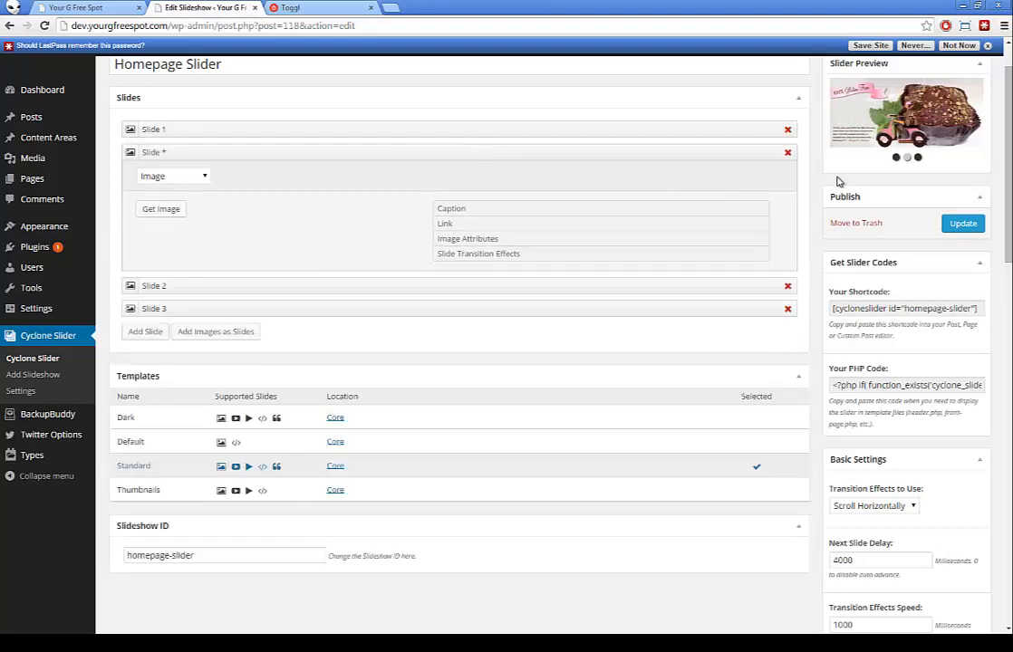
{"action": "left_click", "coordinate": [789, 156]}
Expand Slide 3, compare it with the live Home slider, and examine its link settings, choosing Same Window for opening the link.
{"action": "left_click", "coordinate": [331, 179]}
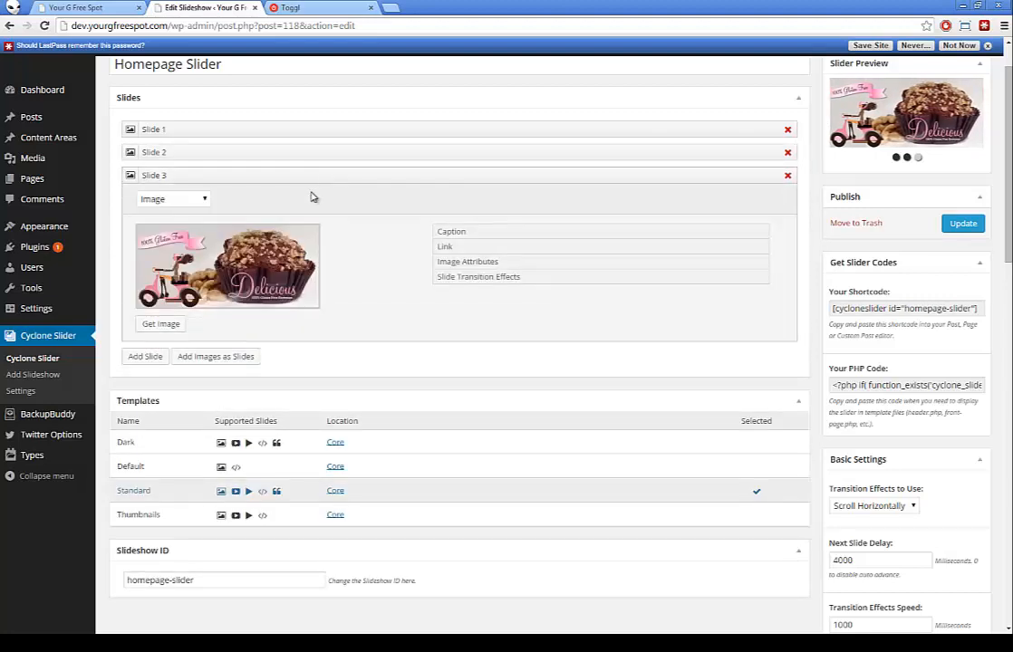
{"action": "left_click", "coordinate": [80, 7]}
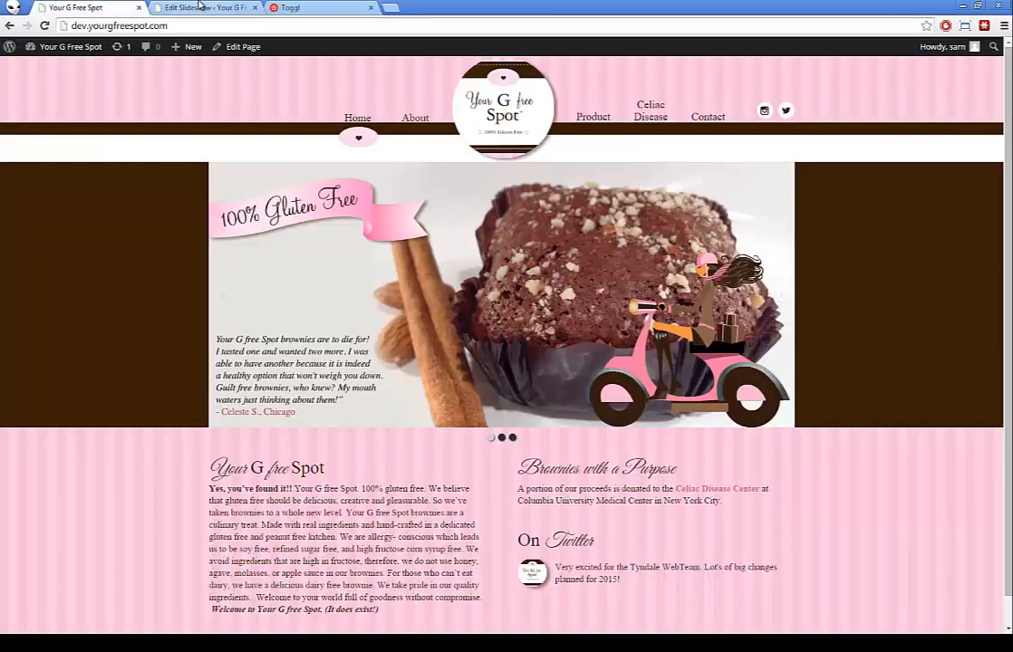
{"action": "left_click", "coordinate": [168, 7]}
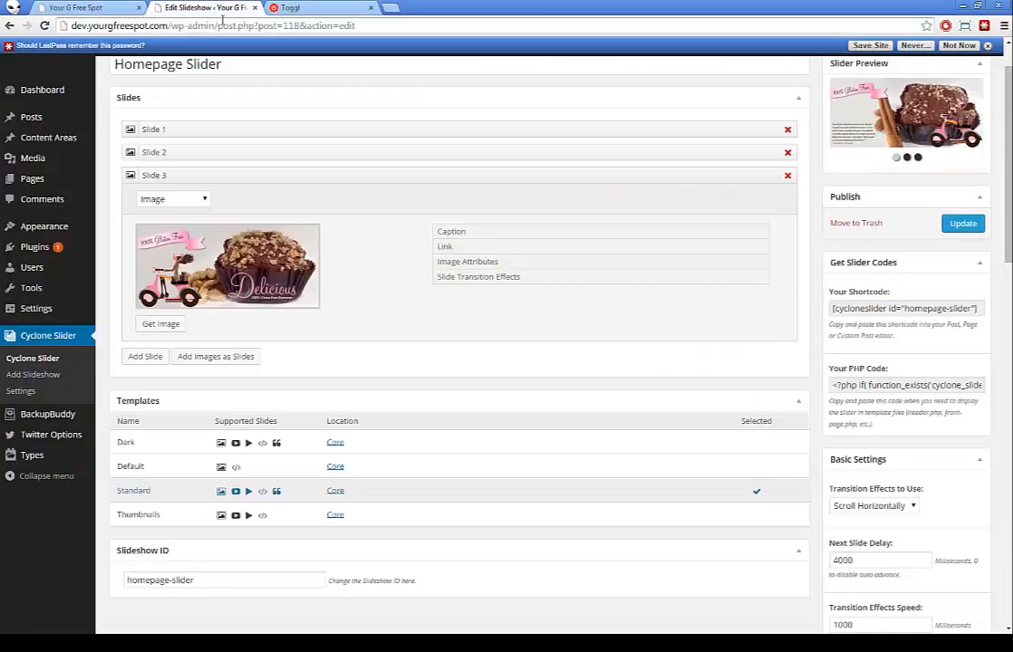
{"action": "left_click", "coordinate": [446, 248]}
{"action": "left_click", "coordinate": [455, 286]}
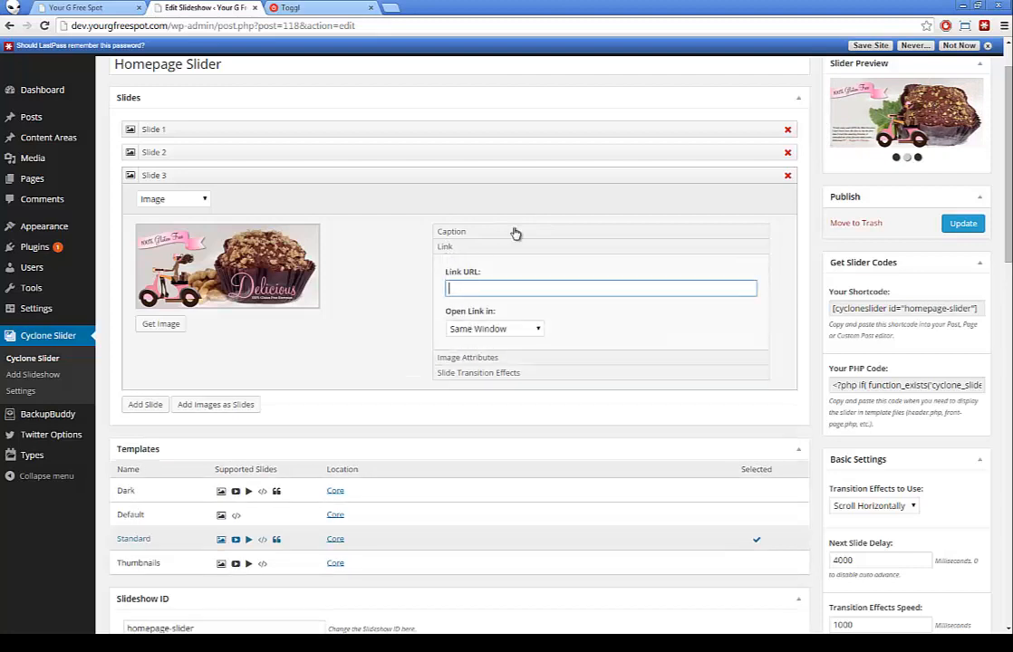
{"action": "left_click", "coordinate": [532, 328]}
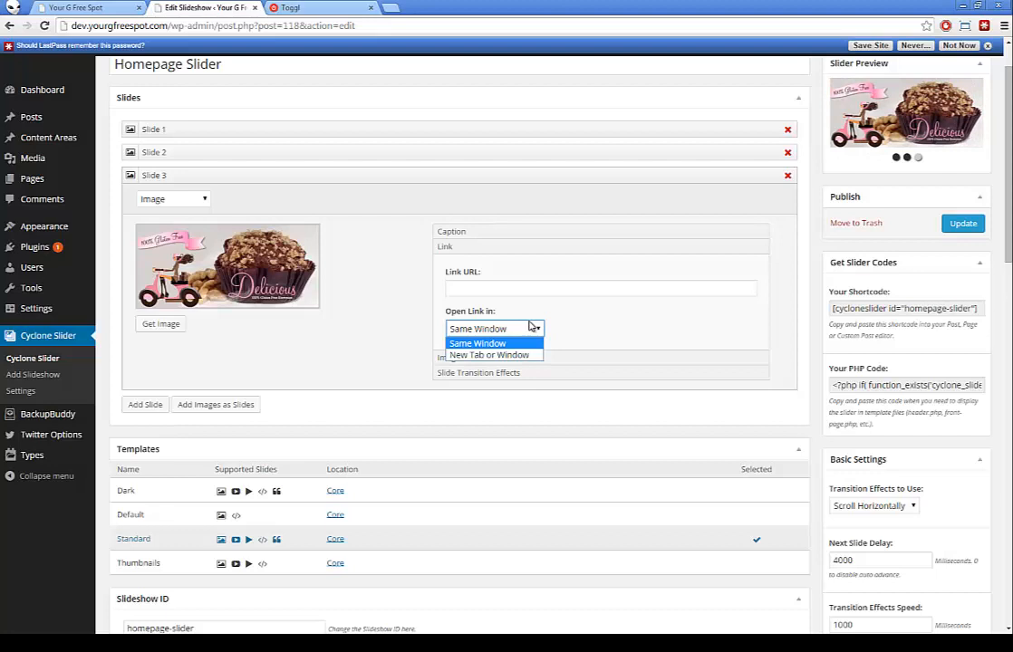
{"action": "left_click", "coordinate": [480, 343]}
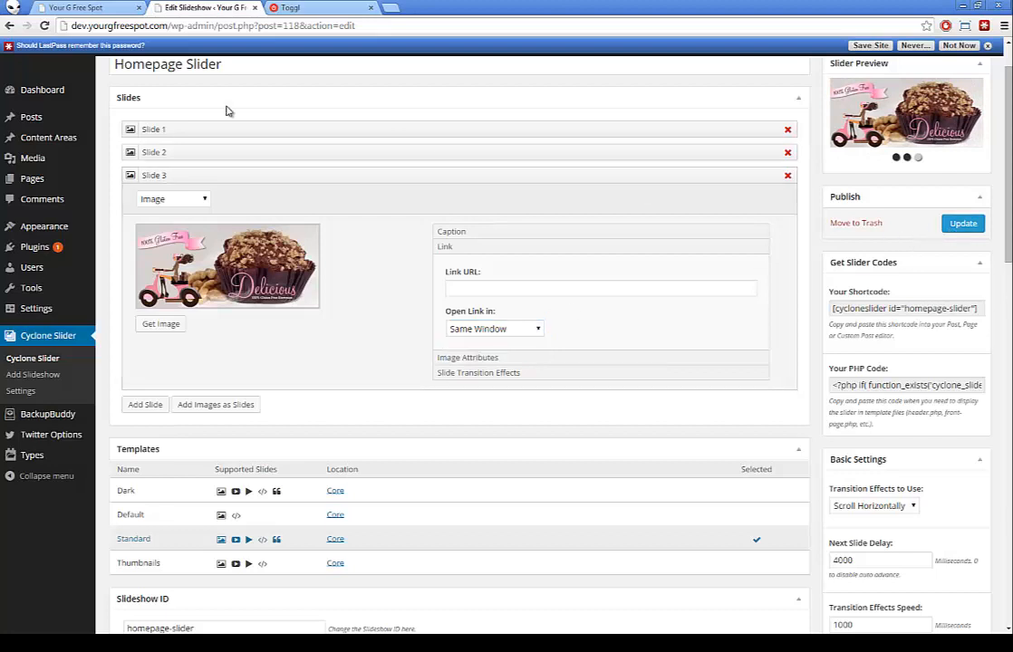
Collapse Slide 3, then run a Complete Backup of the site with BackupBuddy and download the backup zip file.
{"action": "left_click", "coordinate": [222, 175]}
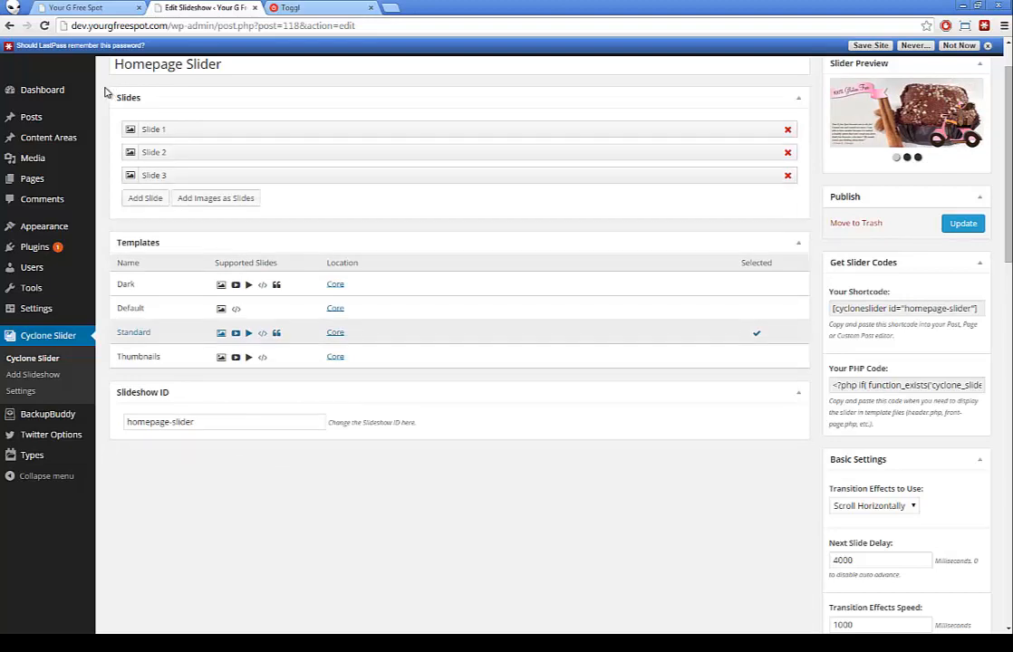
{"action": "left_click", "coordinate": [28, 415]}
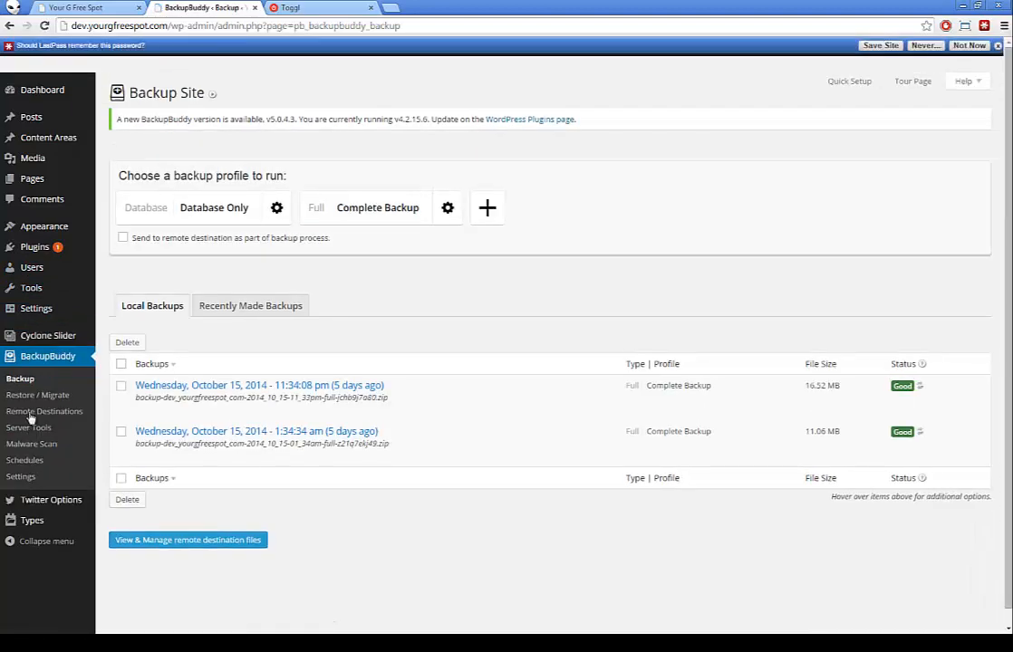
{"action": "left_click", "coordinate": [389, 212]}
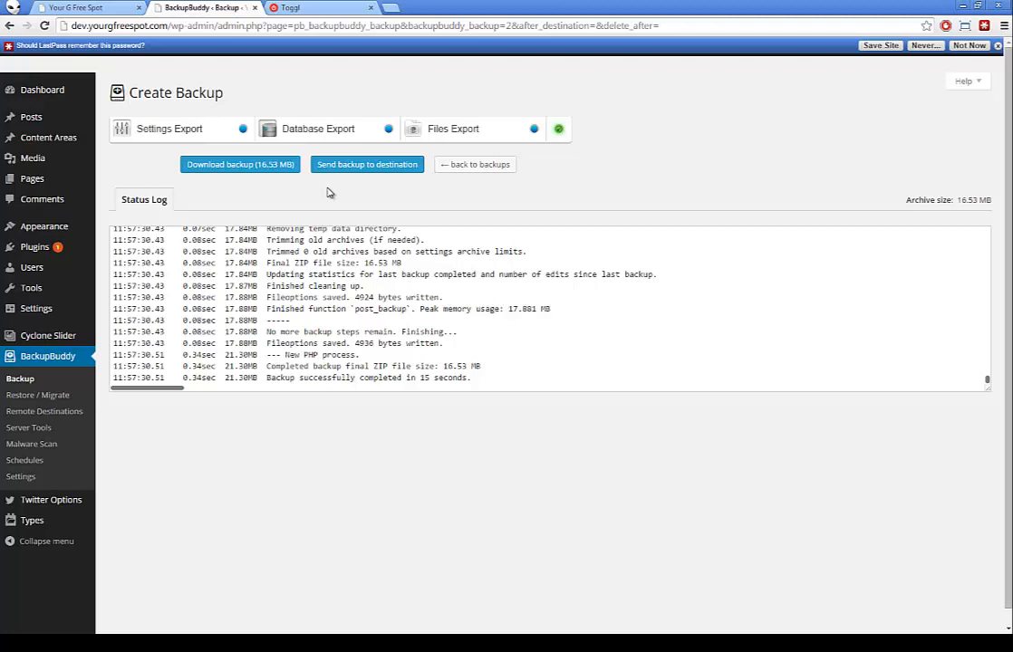
{"action": "left_click", "coordinate": [235, 169]}
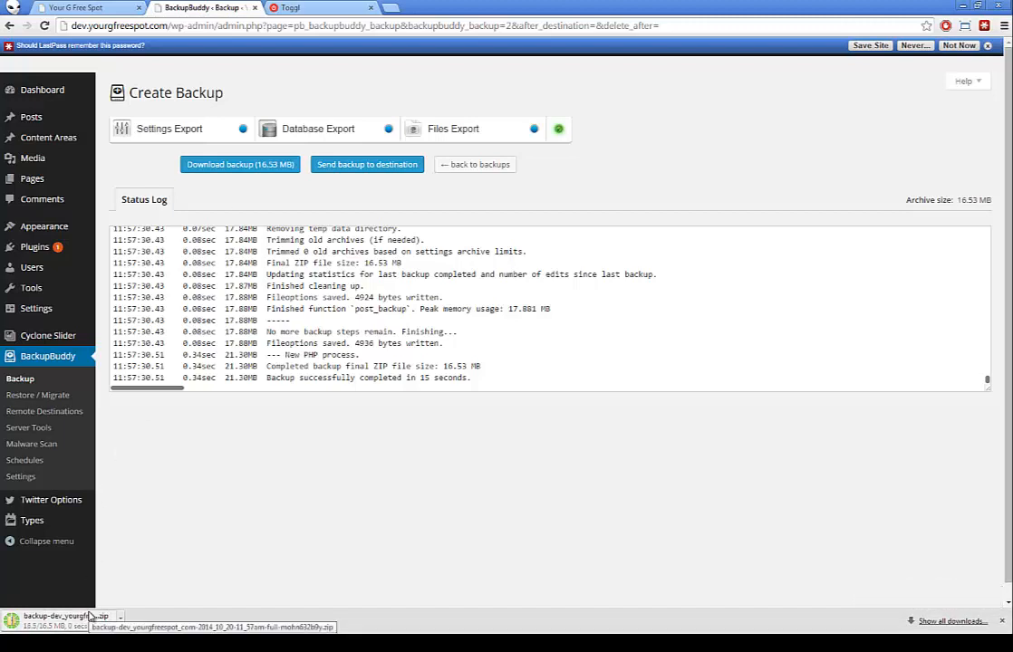
{"action": "left_click", "coordinate": [88, 616]}
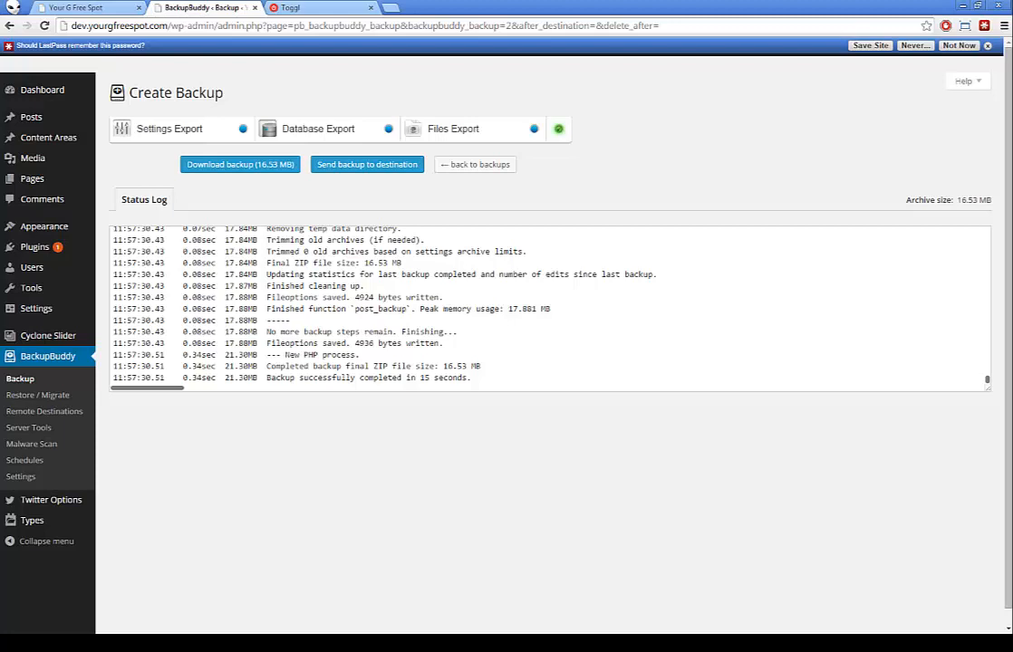
Examine the site's installed plugins and check which of them has an update available.
{"action": "left_click", "coordinate": [53, 250]}
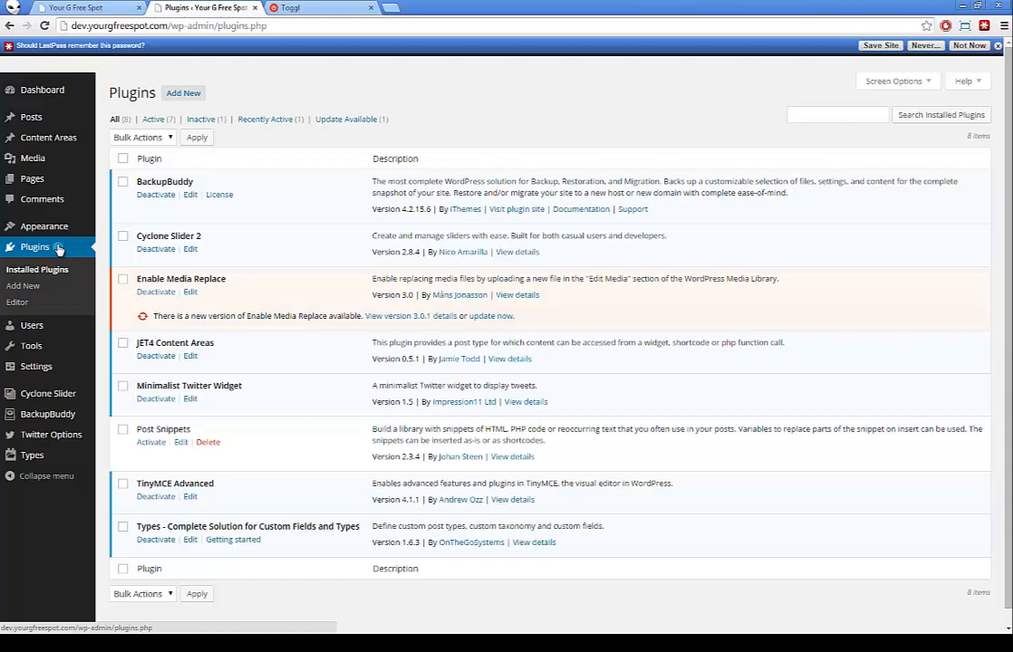
Switch to Toggl, stop the running timer, and return to the live Your G Free Spot home page.
{"action": "left_click", "coordinate": [295, 7]}
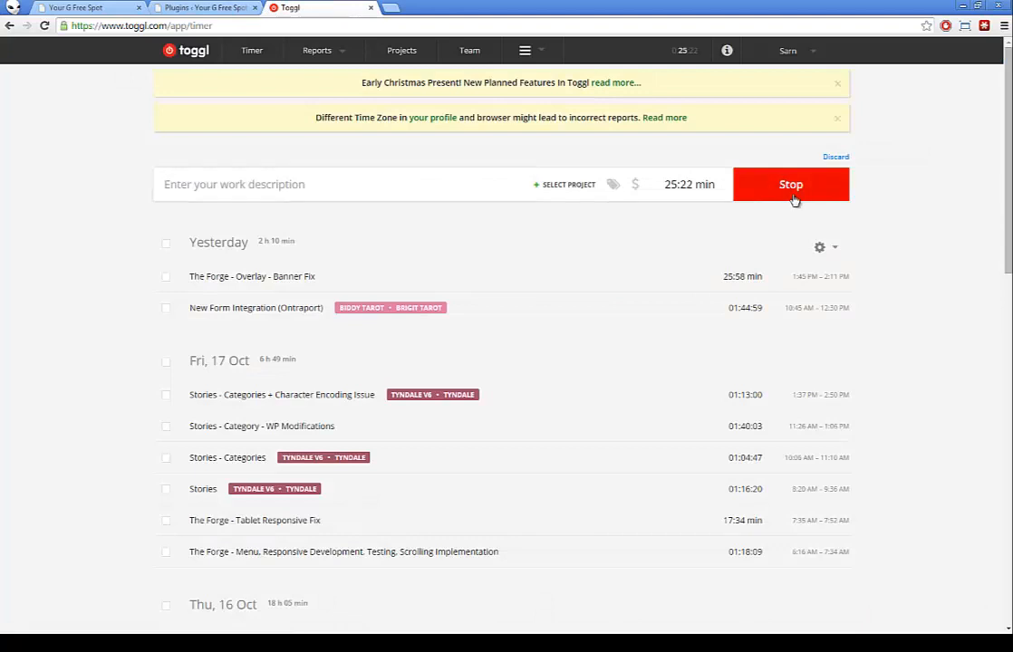
{"action": "left_click", "coordinate": [791, 185]}
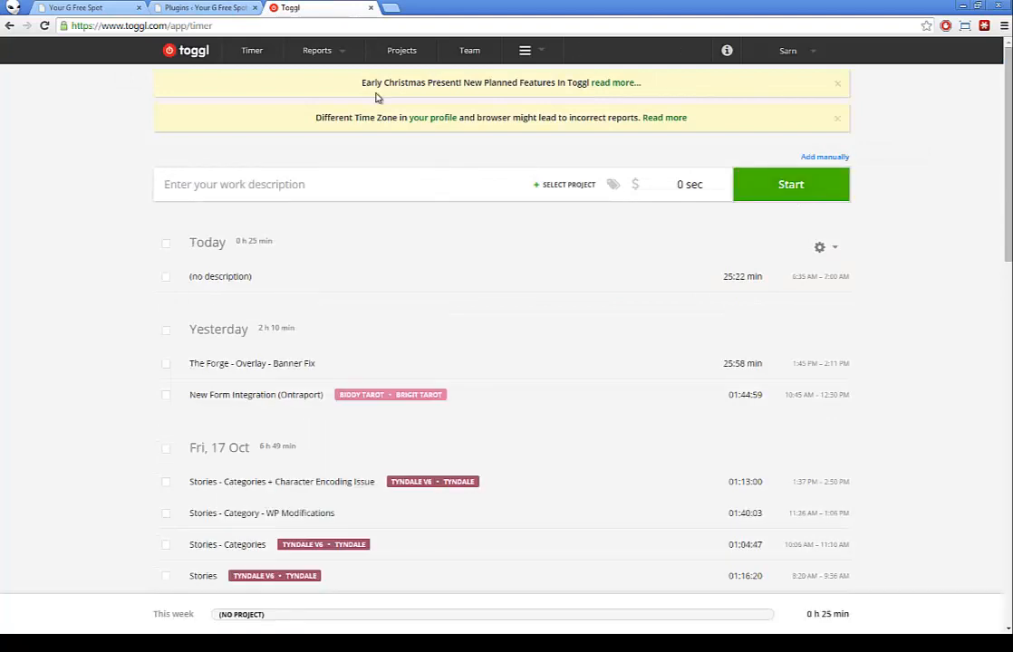
{"action": "key", "text": "ctrl+shift+Tab"}
{"action": "key", "text": "ctrl+shift+Tab"}
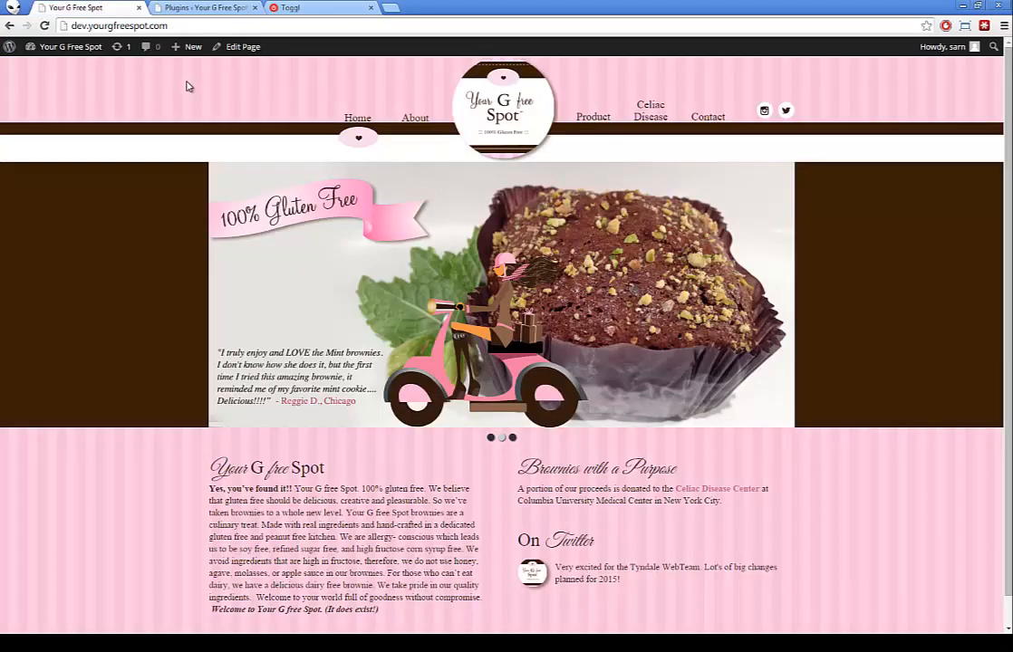